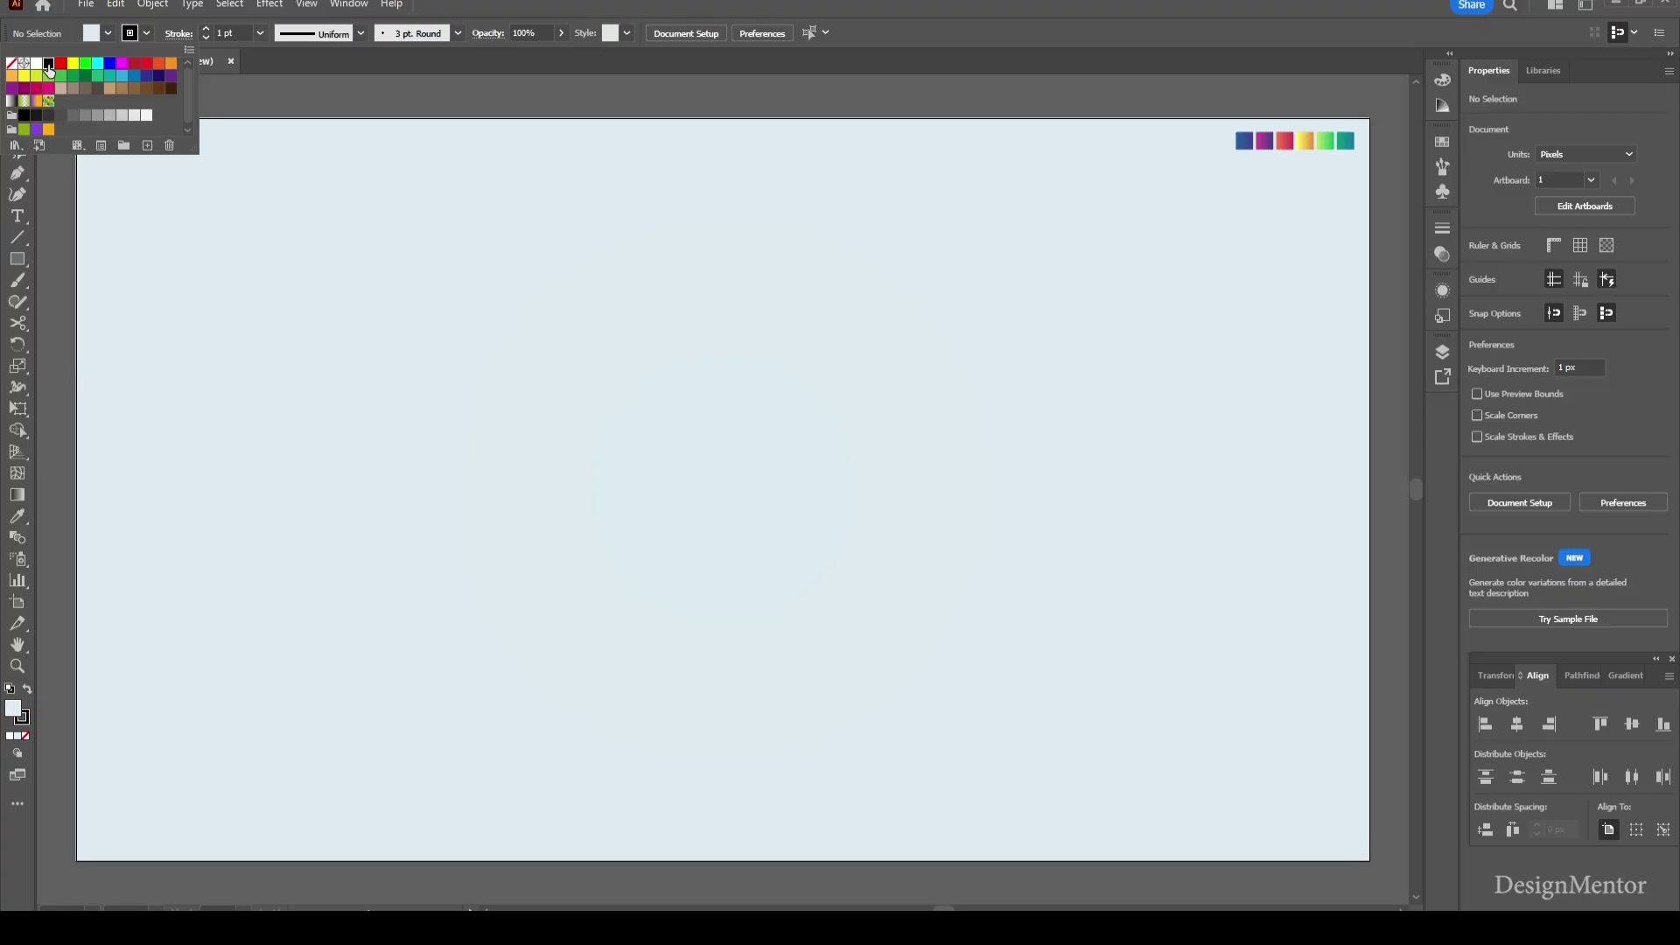
# Create a 100 × 100 px circle with no fill and a black stroke, centred on the artboard
pyautogui.click(105, 33)
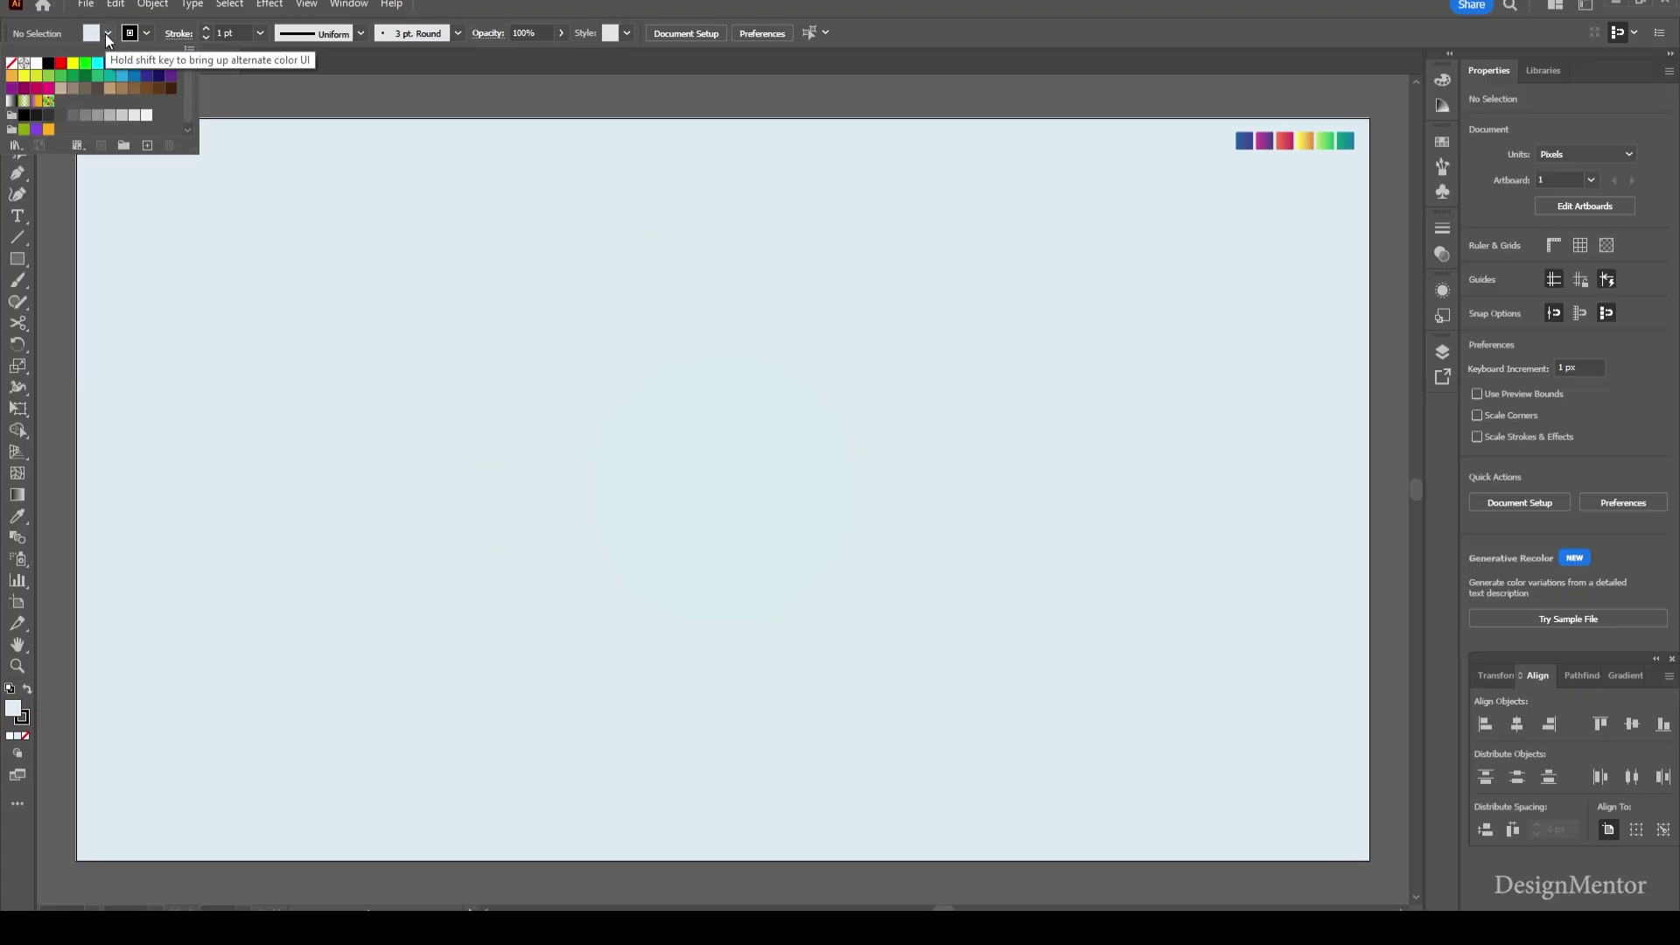
pyautogui.click(10, 64)
pyautogui.click(18, 263)
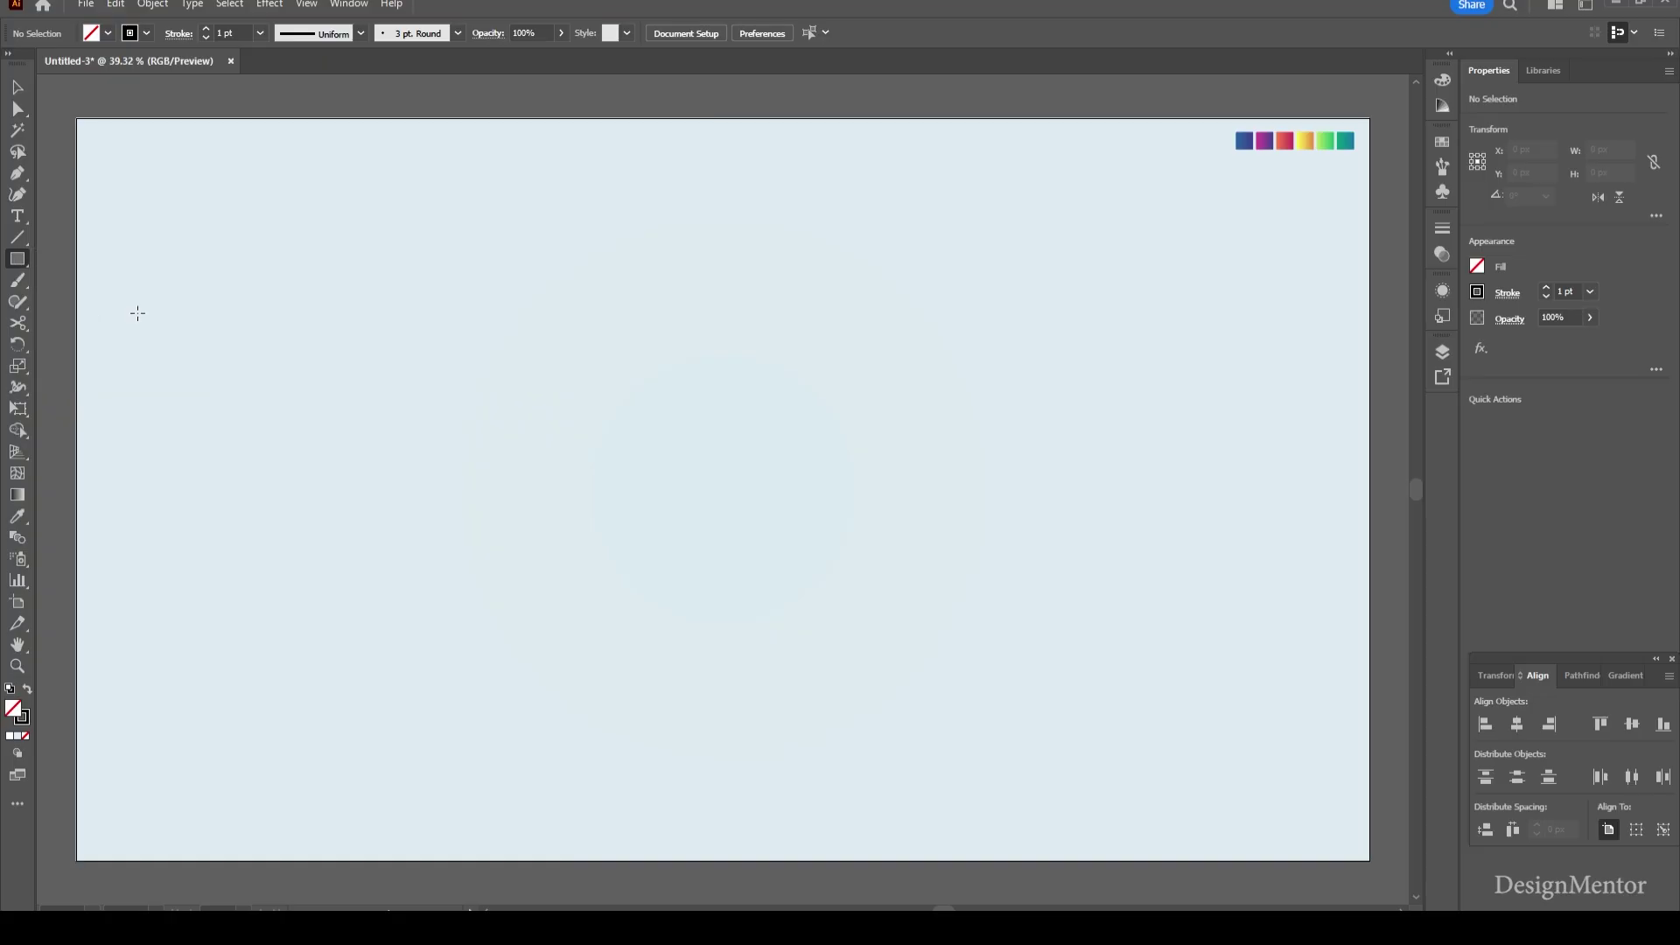
pyautogui.click(552, 376)
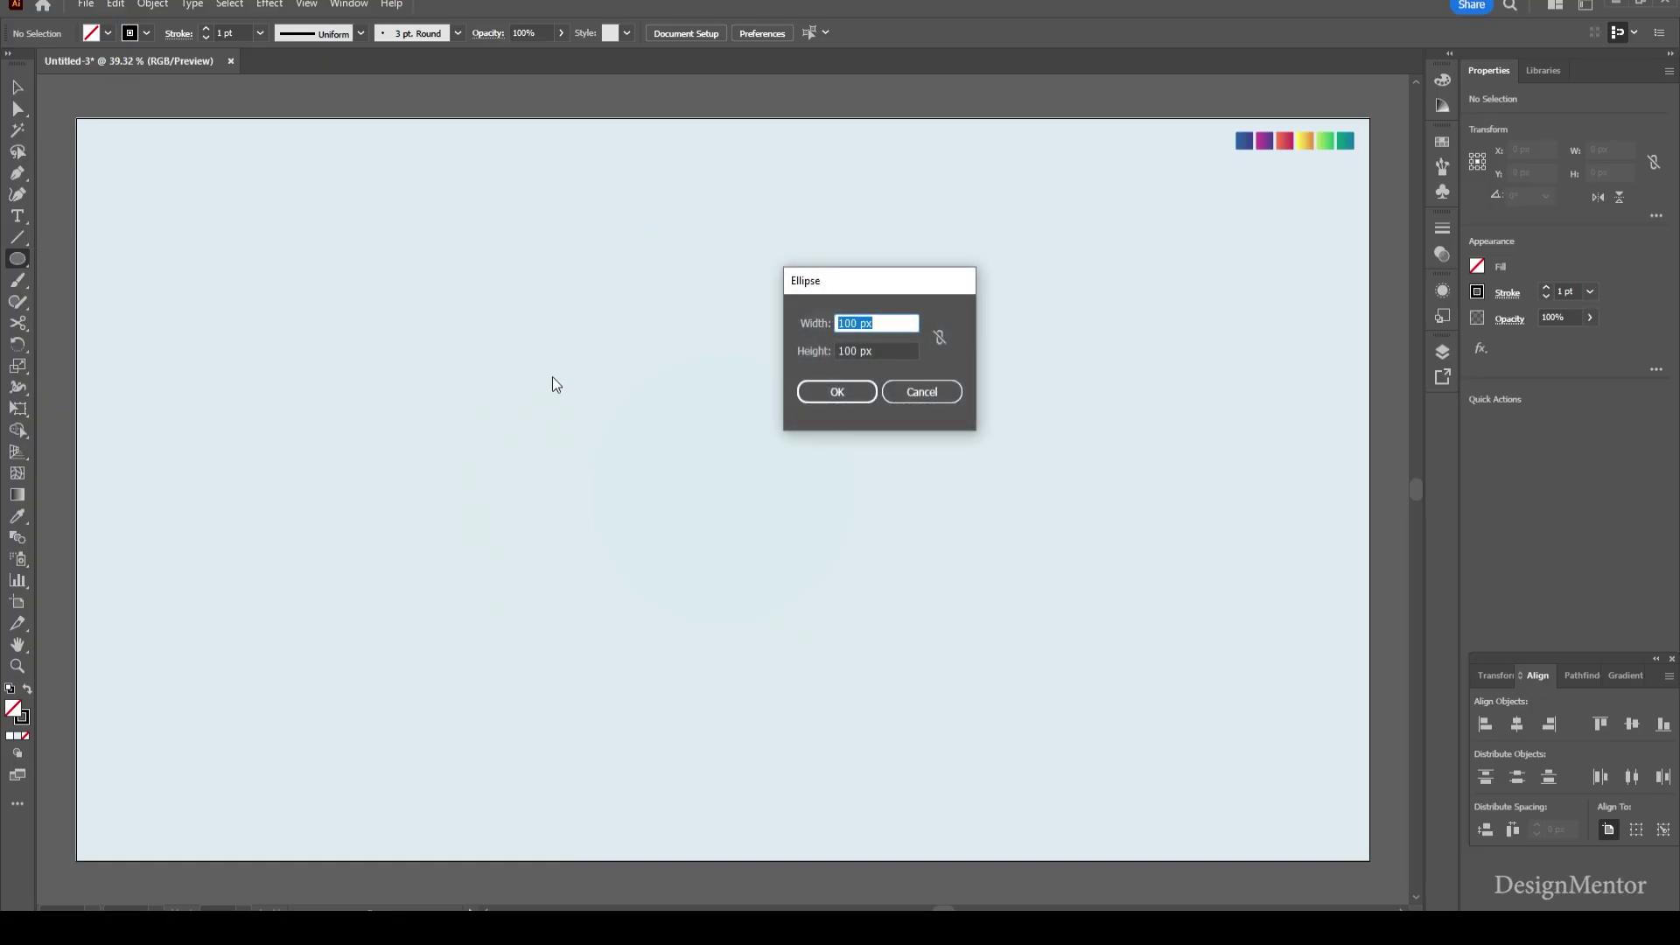
pyautogui.press('Return')
pyautogui.click(1539, 422)
pyautogui.click(1617, 423)
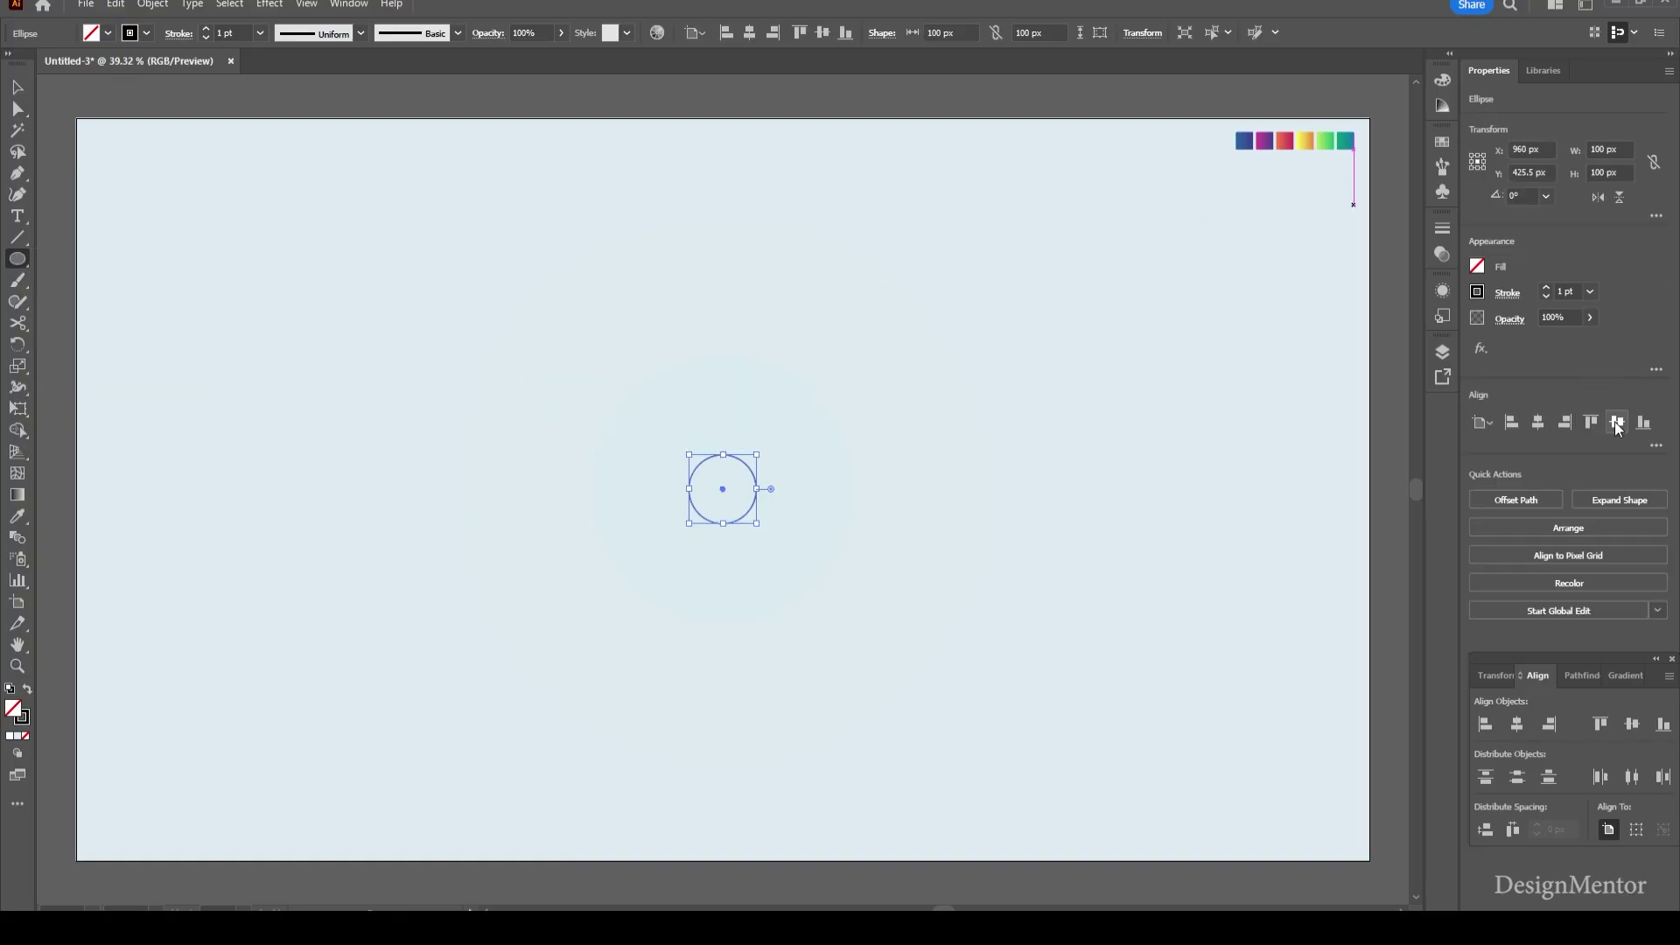
pyautogui.press('v')
pyautogui.click(1061, 516)
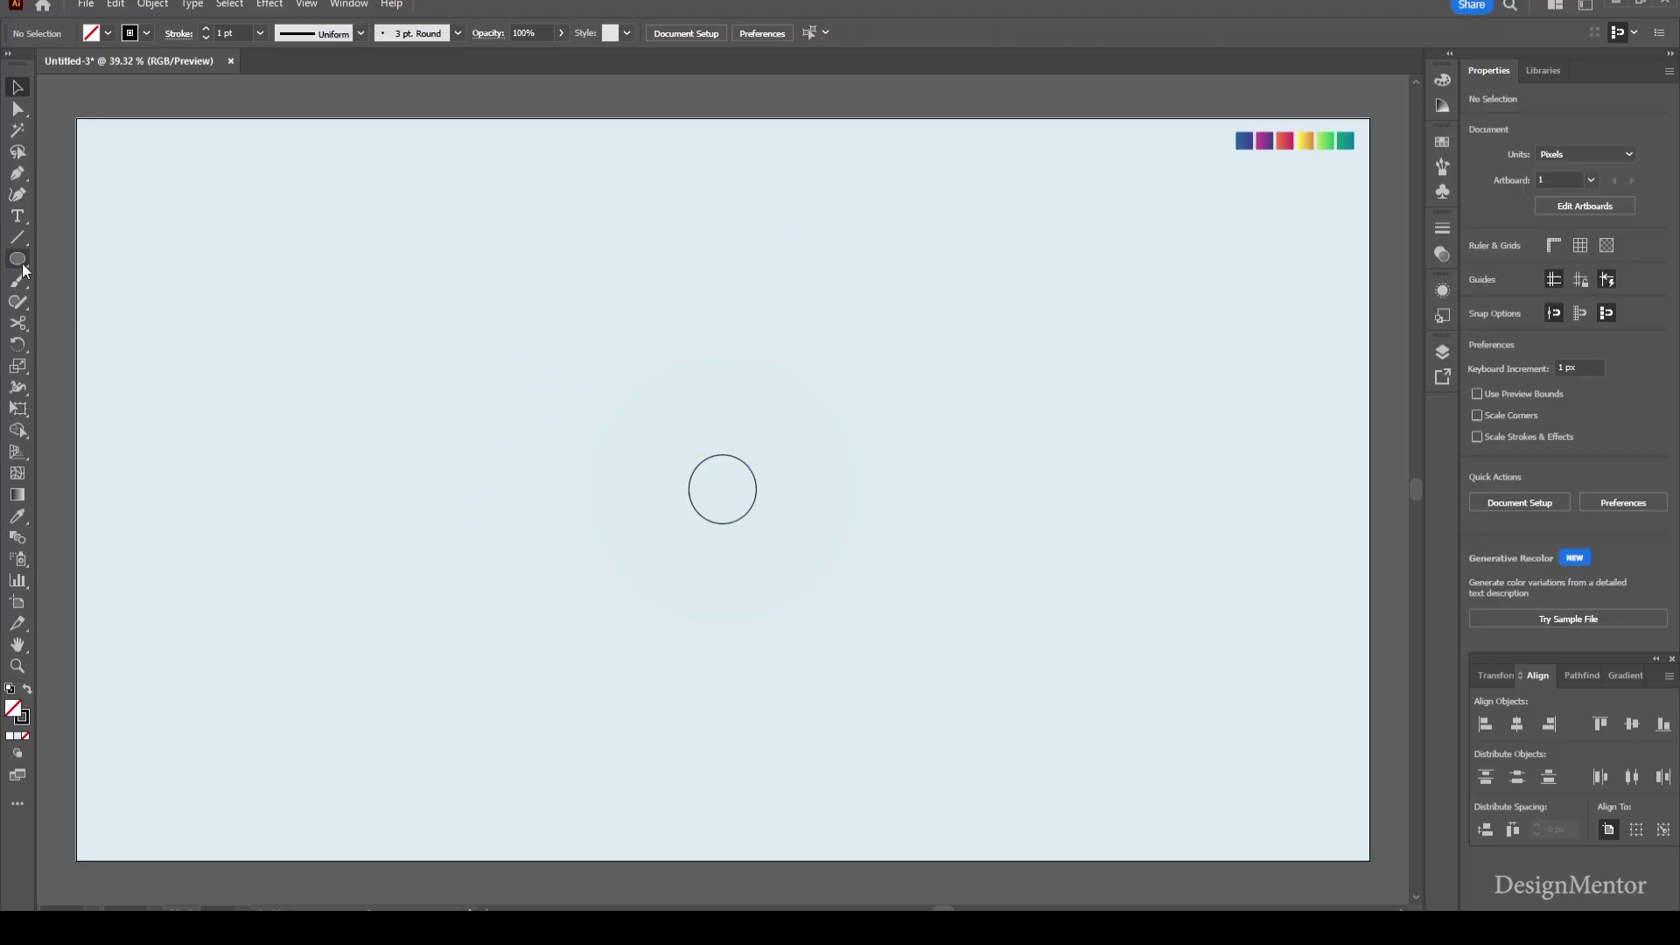
# Create an unfilled 650 × 260 px rectangle above and to the right of the circle
pyautogui.moveTo(22, 265); pyautogui.dragTo(79, 258)
pyautogui.click(785, 186)
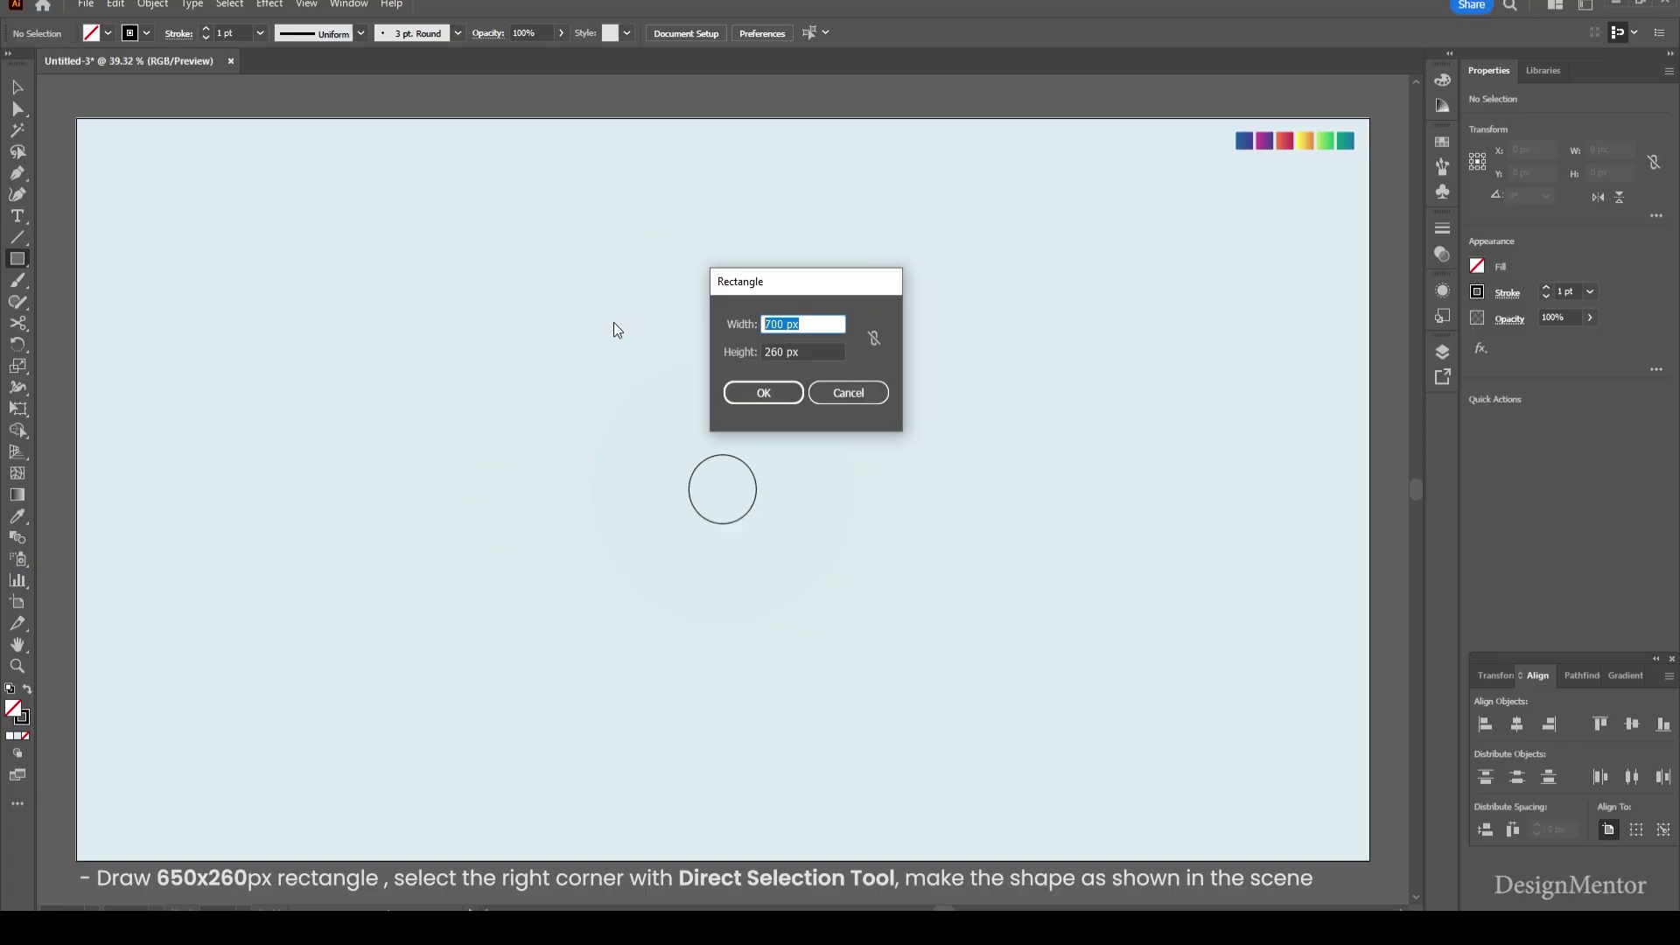
pyautogui.write('650')
pyautogui.click(774, 391)
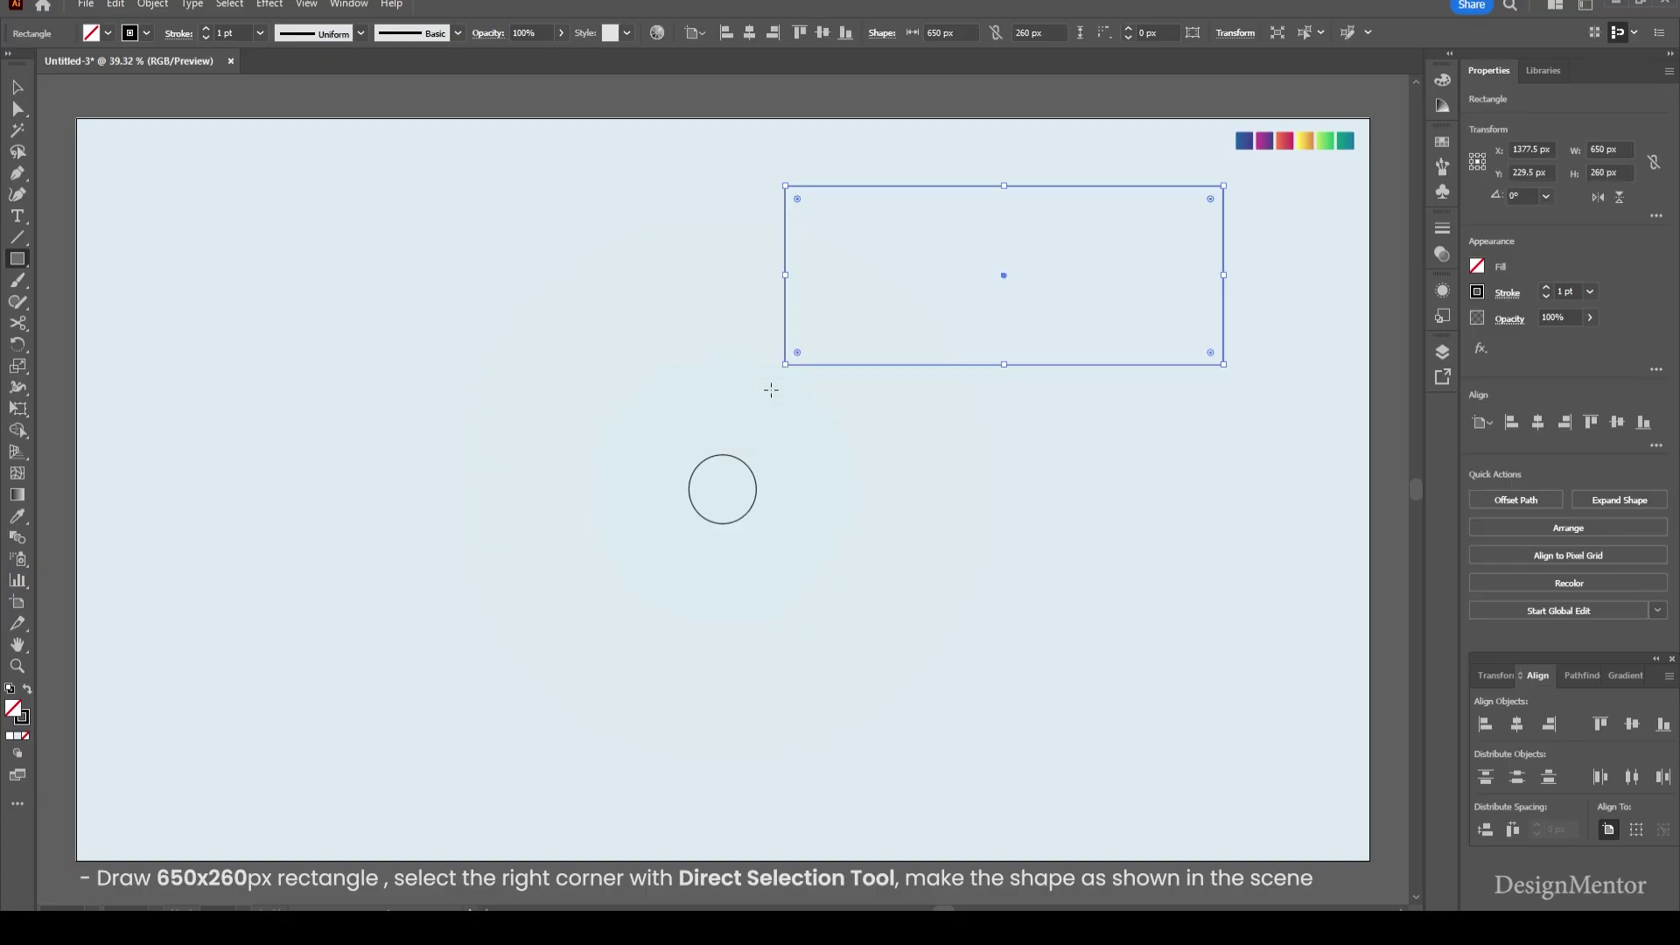
pyautogui.press('v')
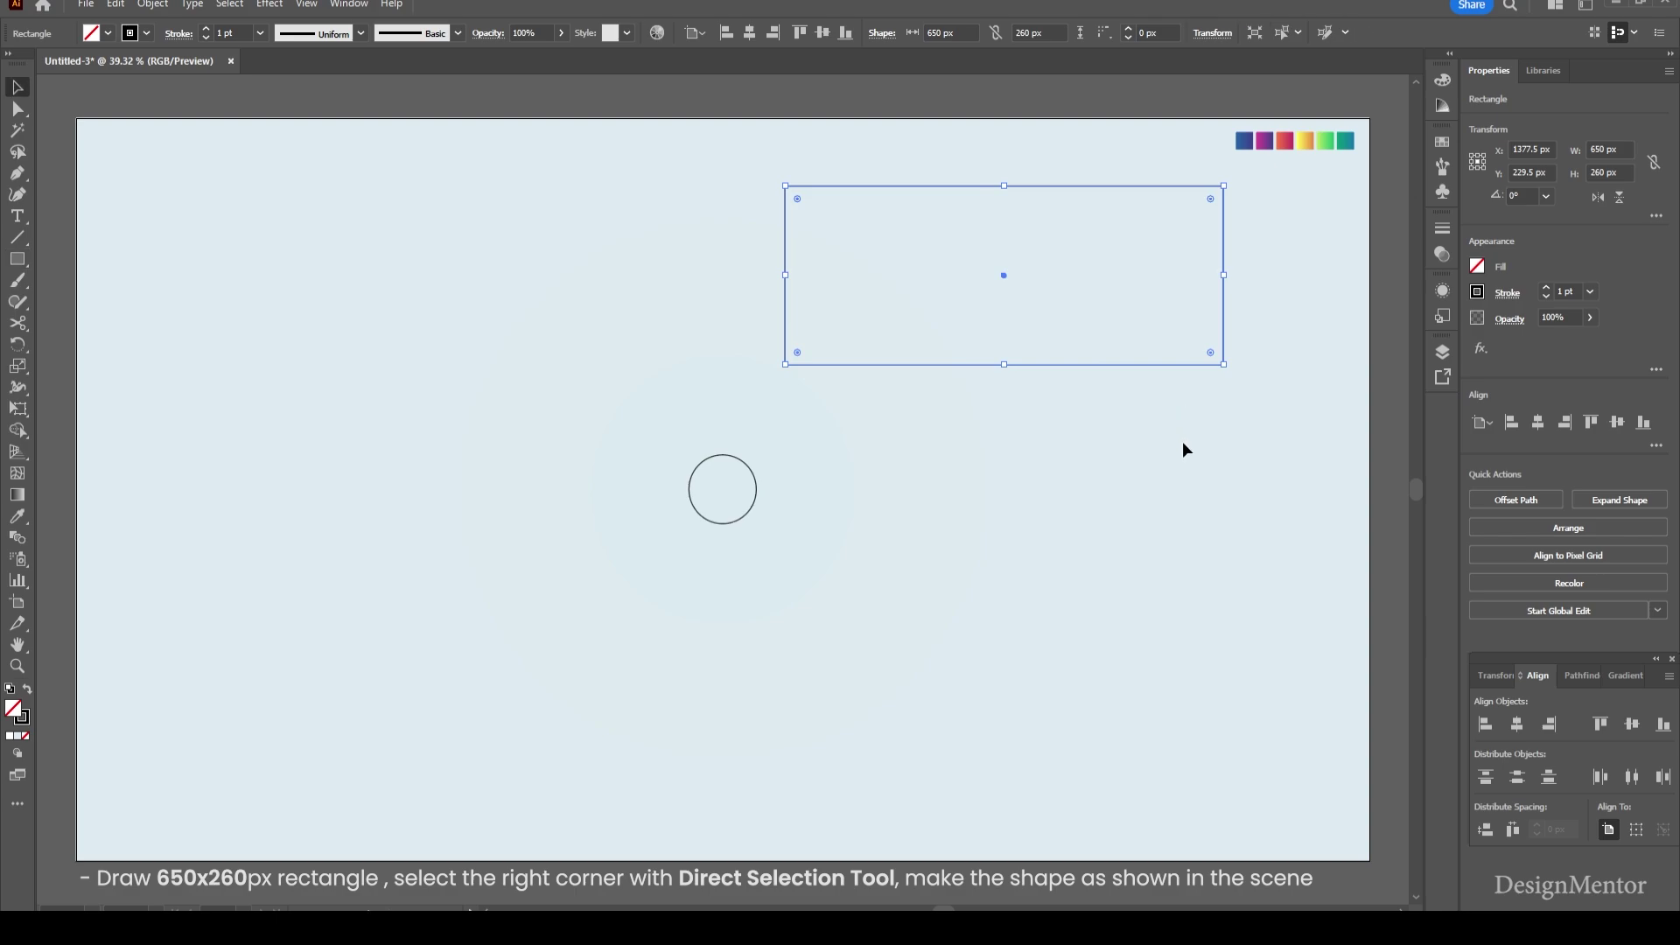
pyautogui.click(1183, 441)
# Slant the rectangle's right side by moving its upper-right anchor point horizontally inward to X 1601.5 px
pyautogui.click(1225, 251)
pyautogui.press('a')
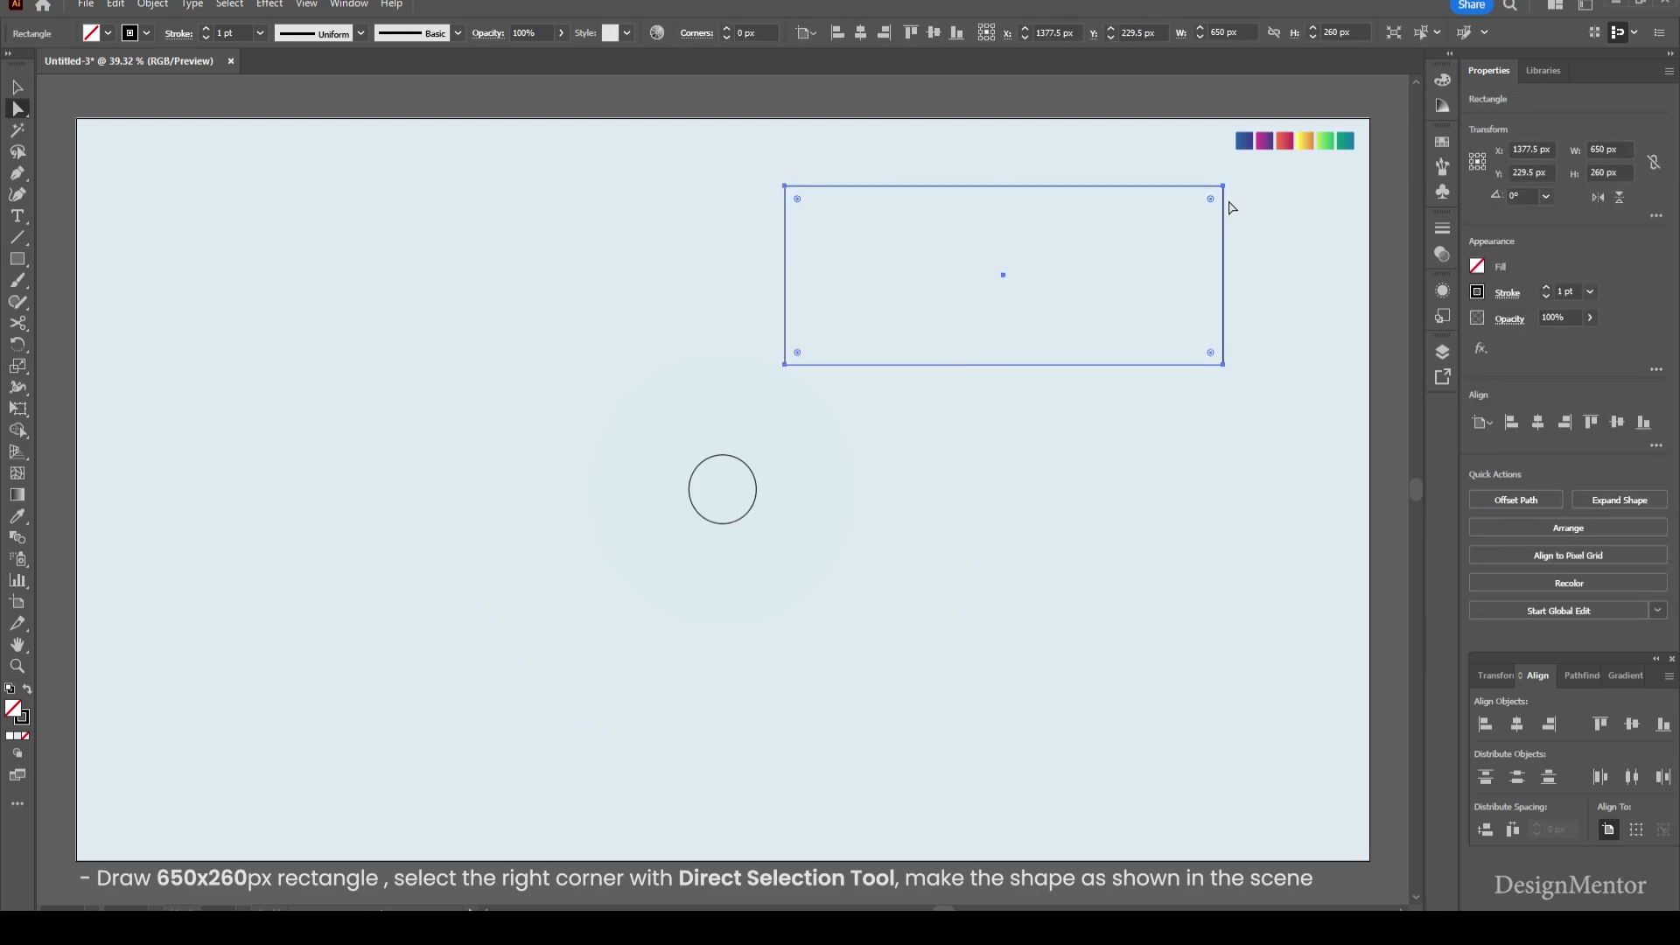
pyautogui.click(1225, 187)
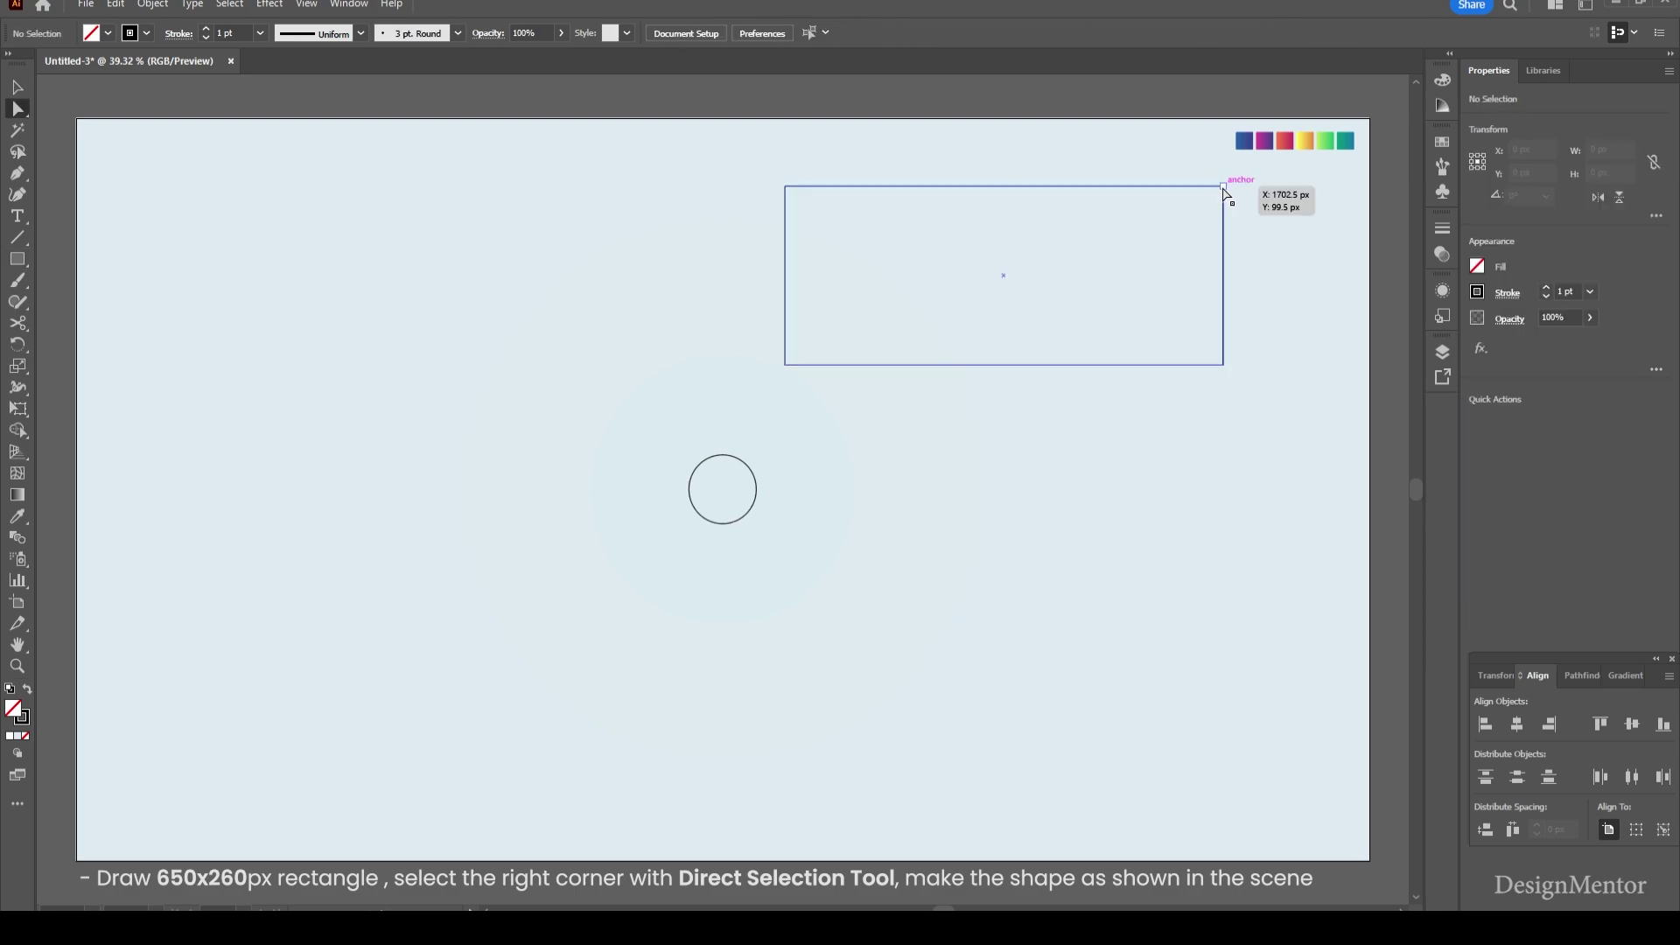
pyautogui.moveTo(1224, 188); pyautogui.dragTo(1154, 190)
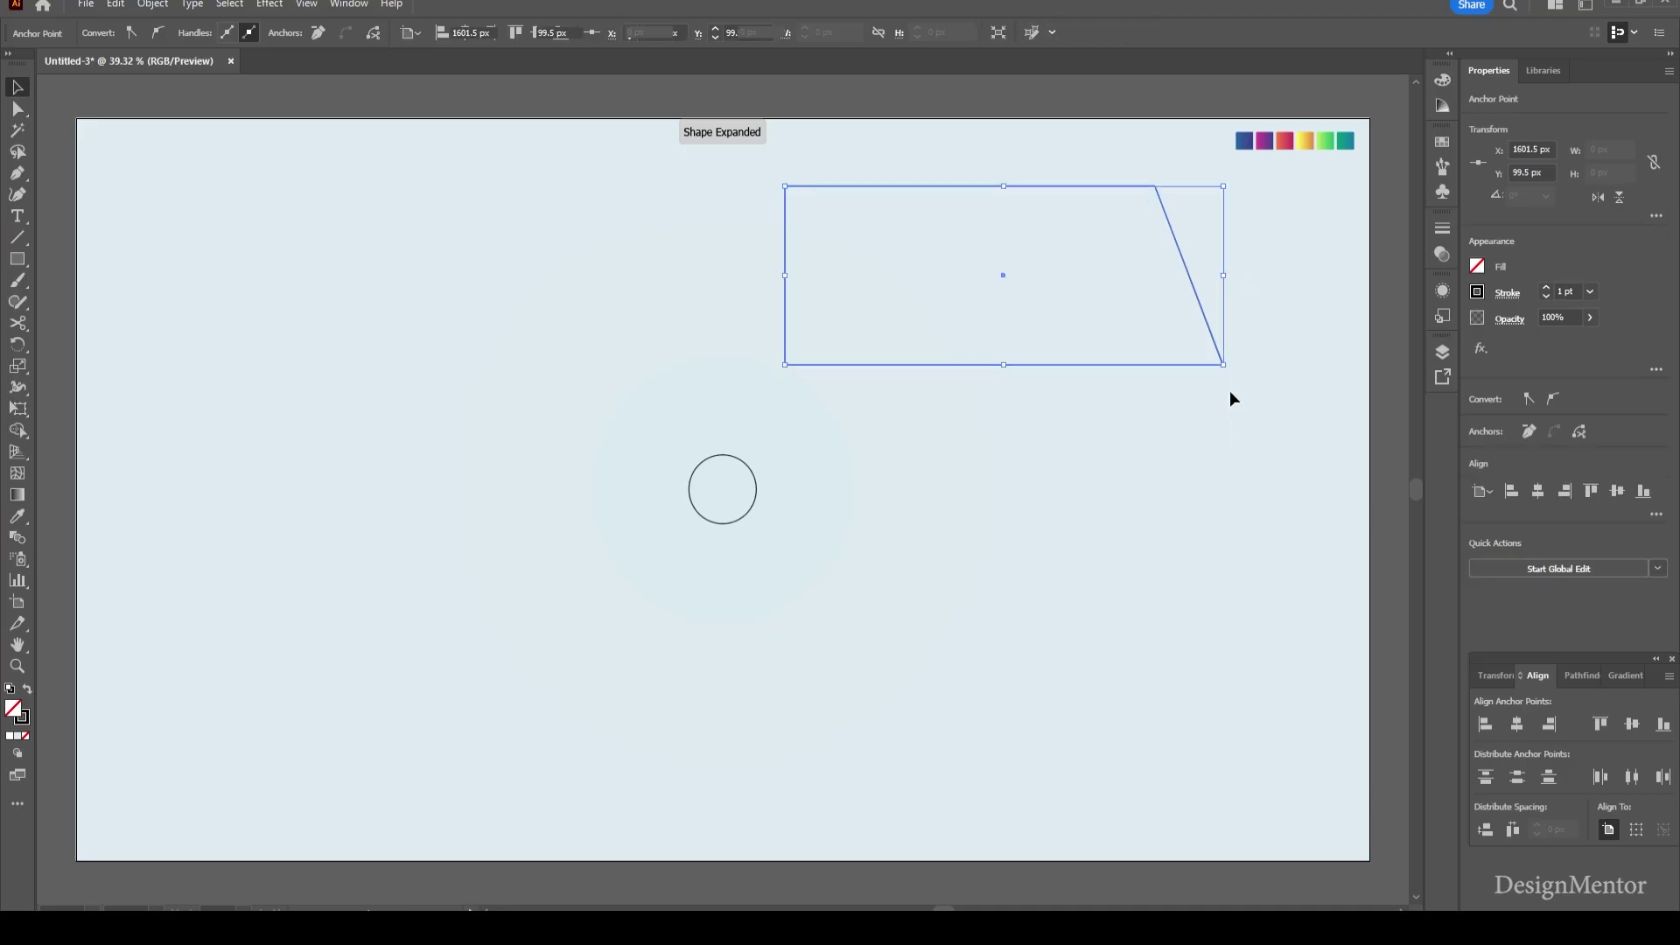
pyautogui.press('v')
pyautogui.click(1166, 217)
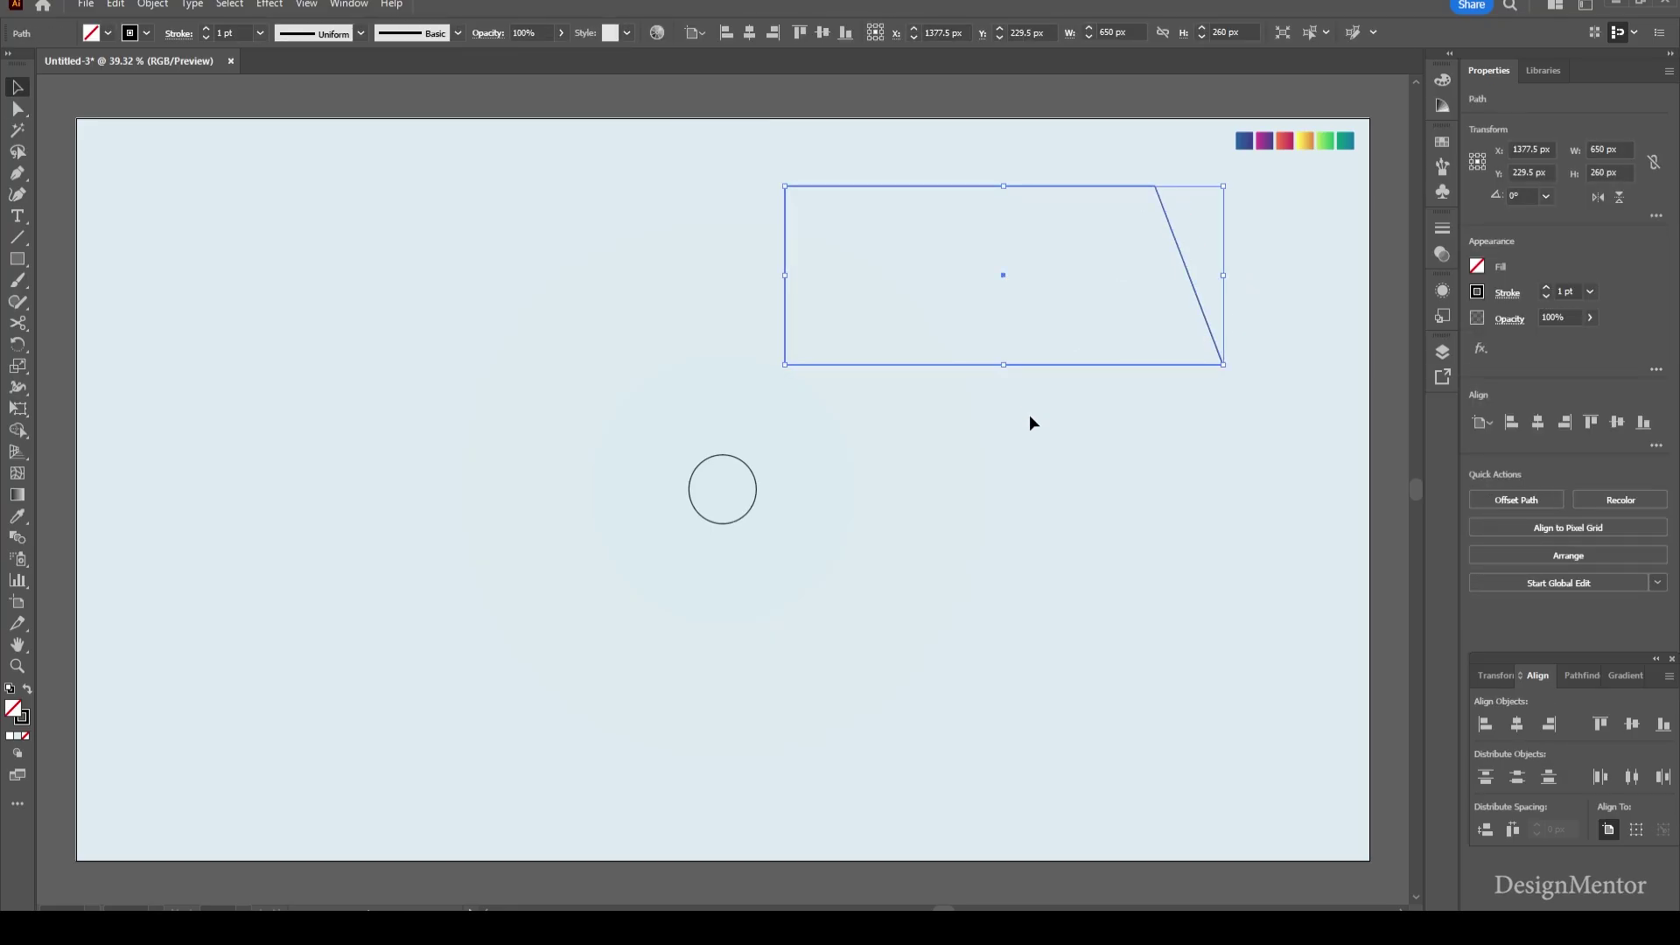
# Round all four corners of the slanted shape equally with its live corner widgets
pyautogui.click(958, 373)
pyautogui.press('a')
pyautogui.click(954, 364)
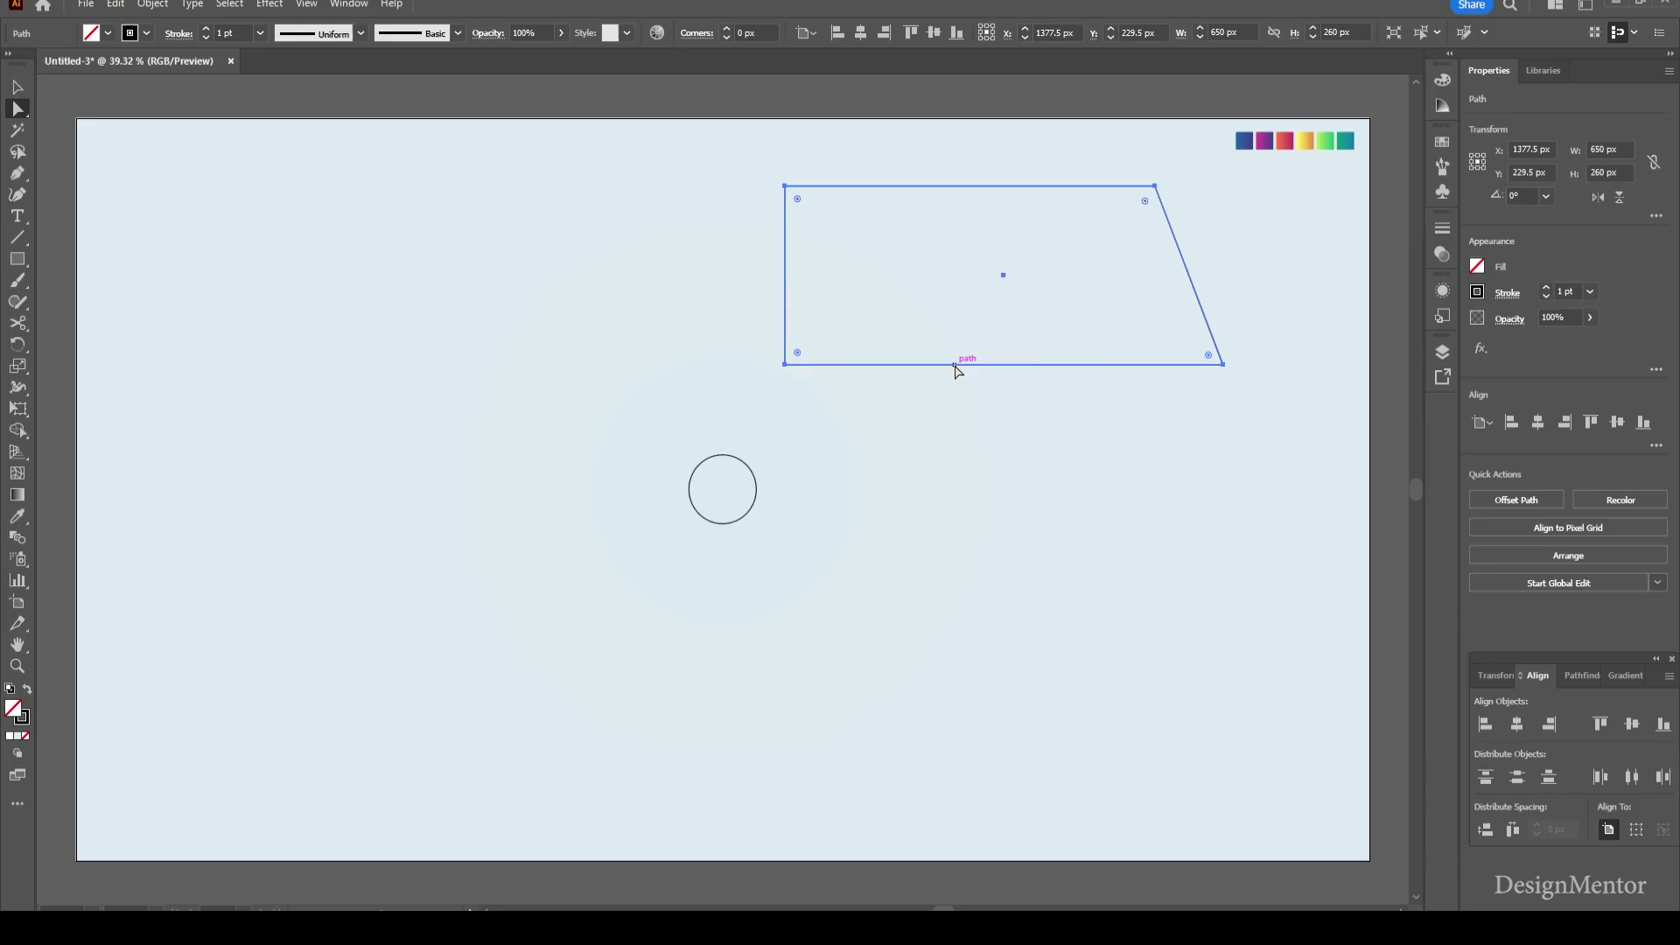
pyautogui.moveTo(799, 203); pyautogui.dragTo(821, 228)
pyautogui.press('v')
pyautogui.click(1059, 438)
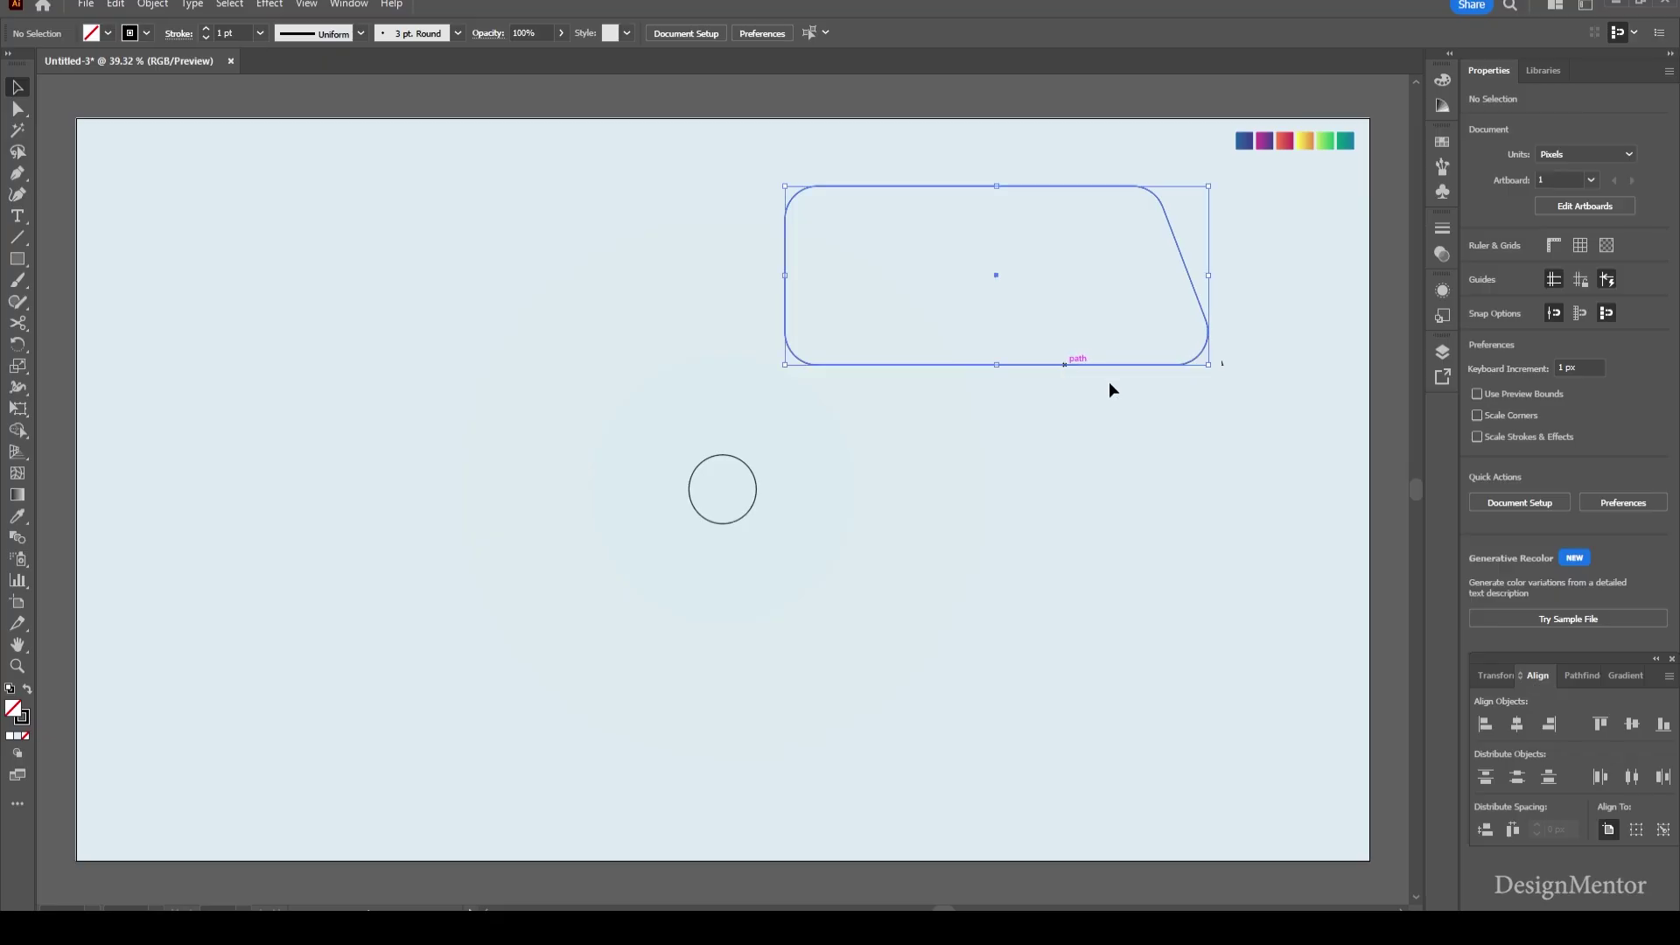
# Centre the rounded shape horizontally on the artboard and offset it from there to X 1120 px, Y 279.5 px
pyautogui.click(1110, 364)
pyautogui.click(1519, 724)
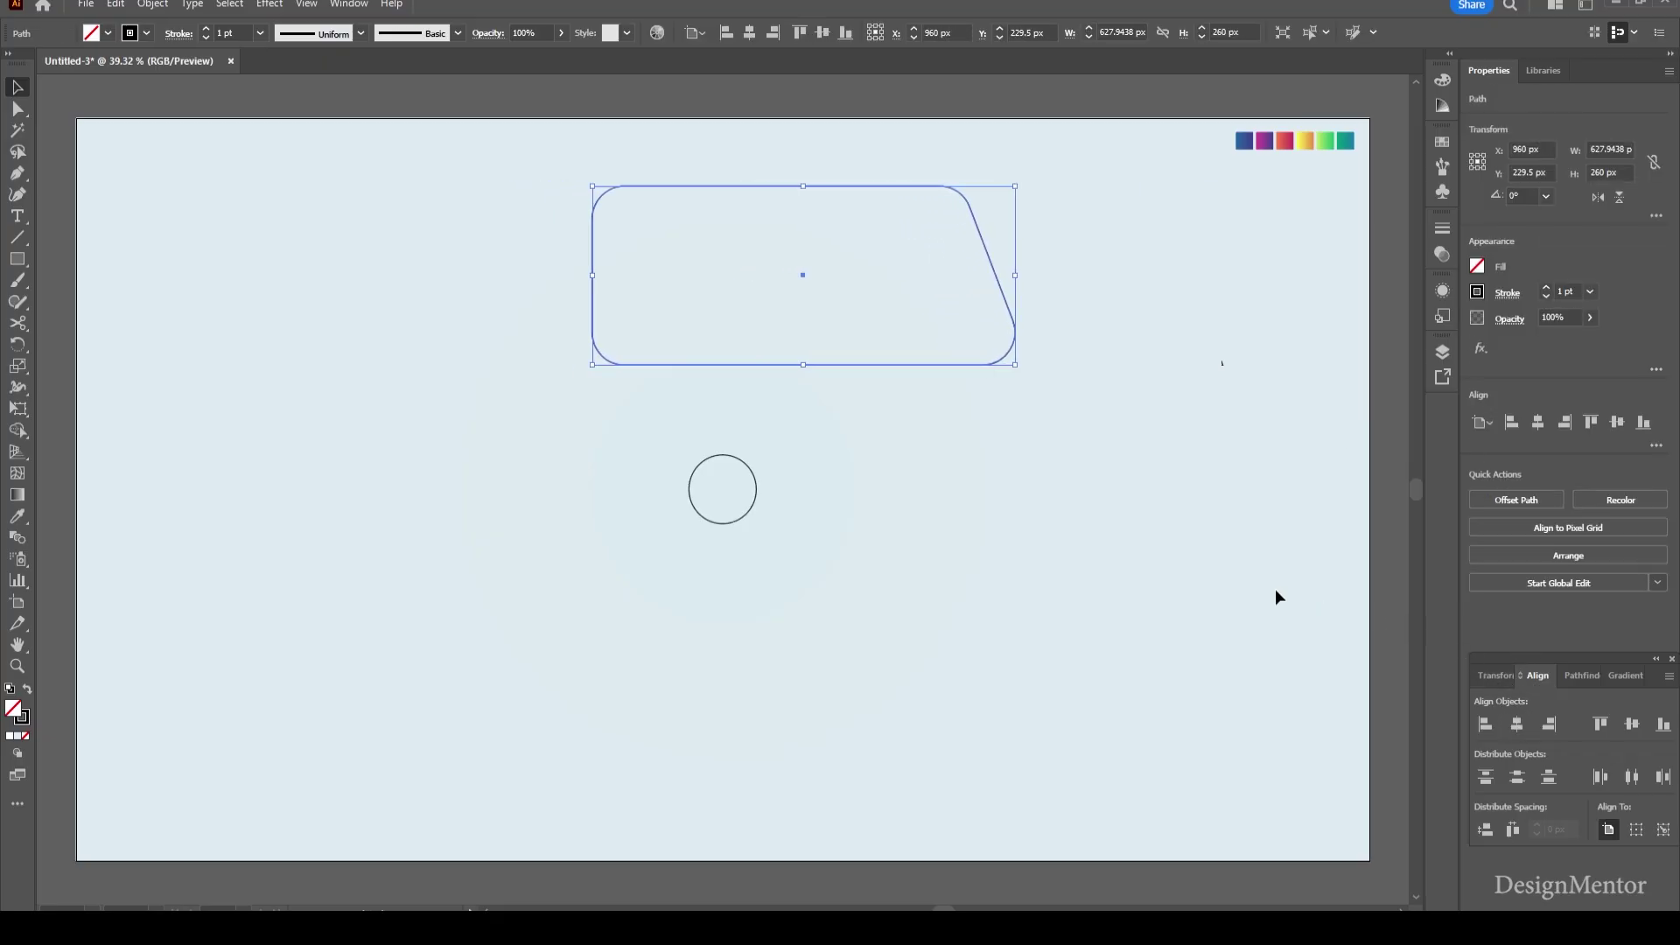
pyautogui.hotkey('shift', 'Right')
pyautogui.hotkey('shift', 'Right')
pyautogui.hotkey('shift', 'Right')
pyautogui.hotkey('shift', 'Right')
pyautogui.hotkey('shift', 'Right')
pyautogui.hotkey('shift', 'Right')
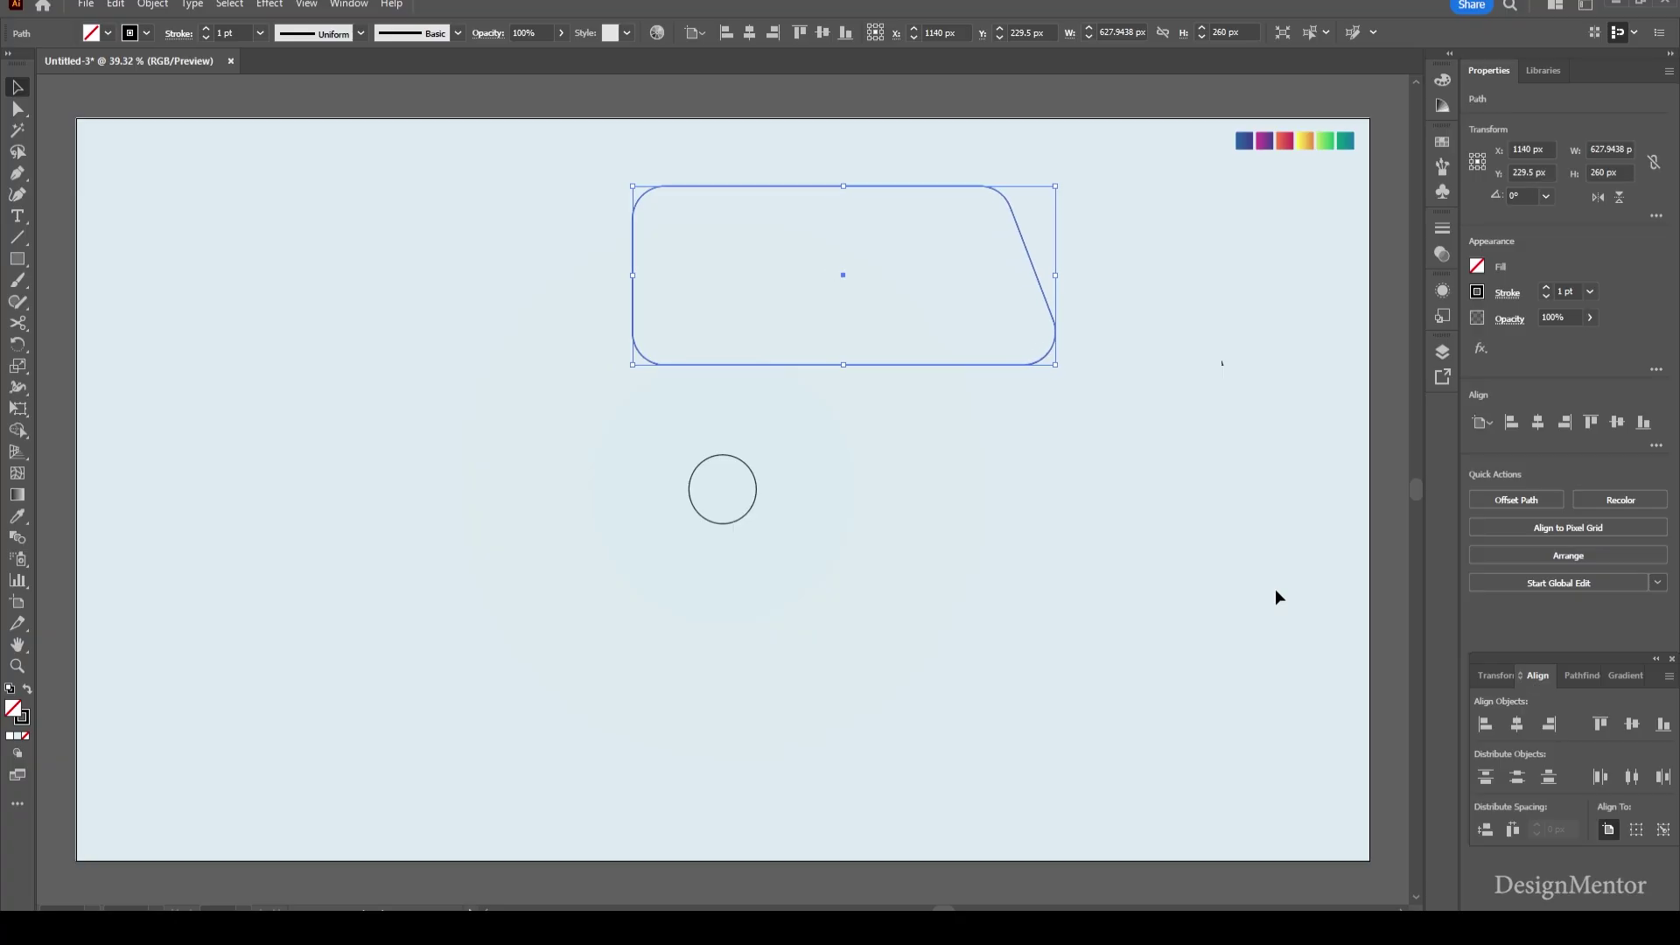
pyautogui.hotkey('shift', 'Down')
pyautogui.hotkey('shift', 'Down')
pyautogui.hotkey('shift', 'Down')
pyautogui.hotkey('shift', 'Down')
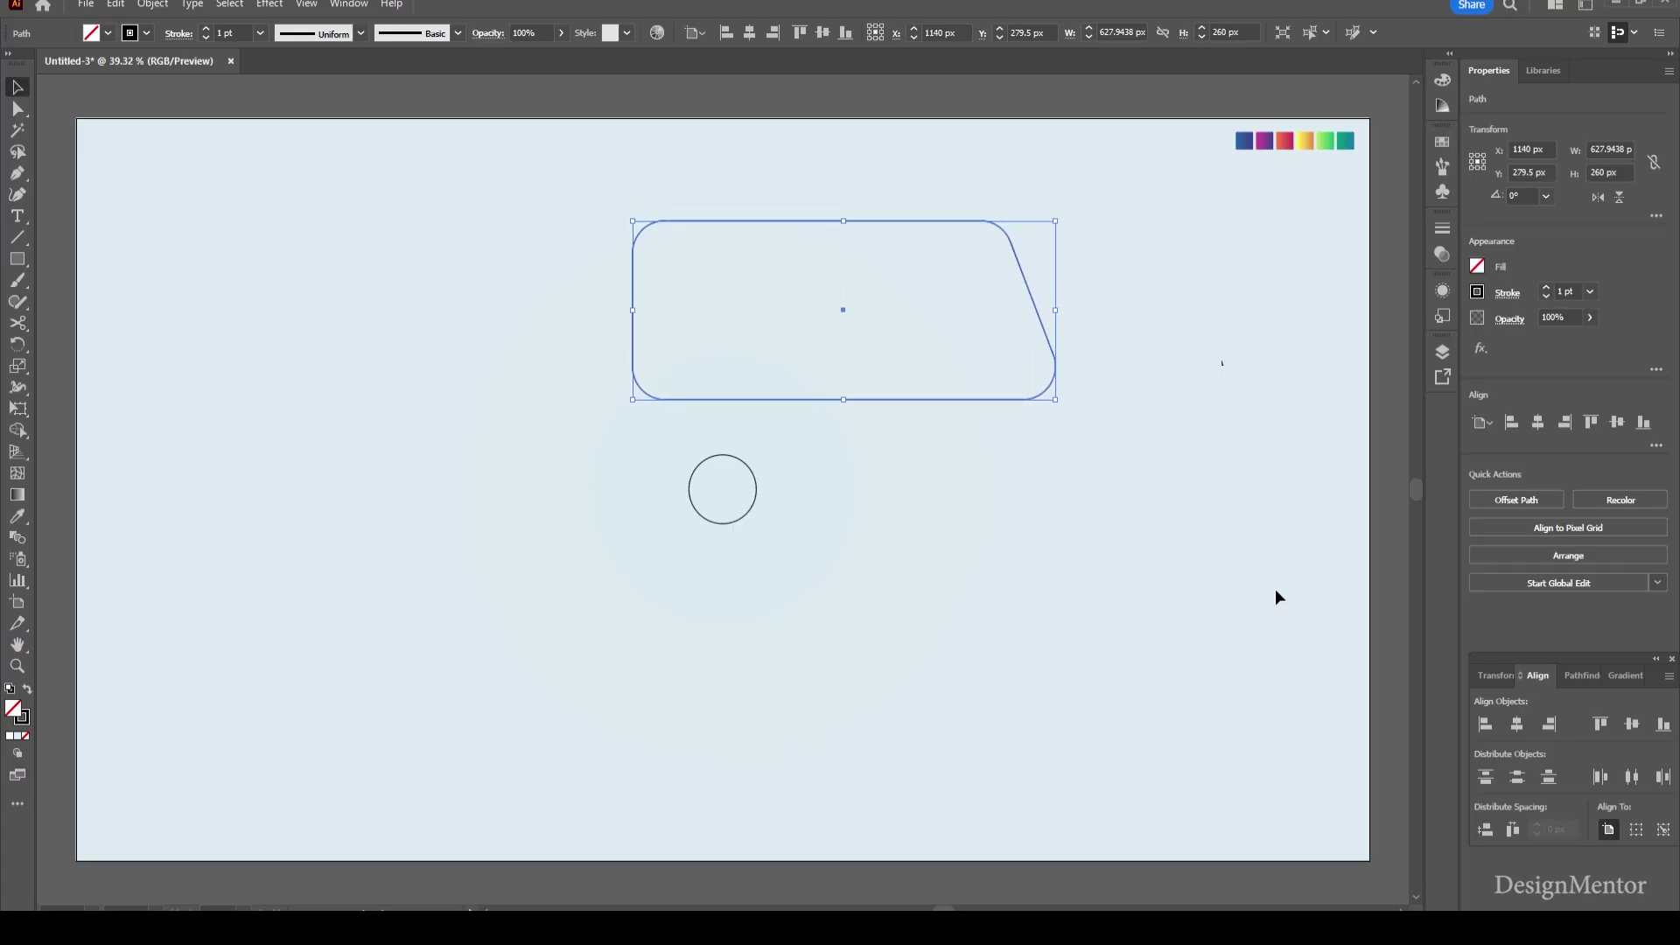
pyautogui.hotkey('shift', 'Left')
pyautogui.hotkey('shift', 'Left')
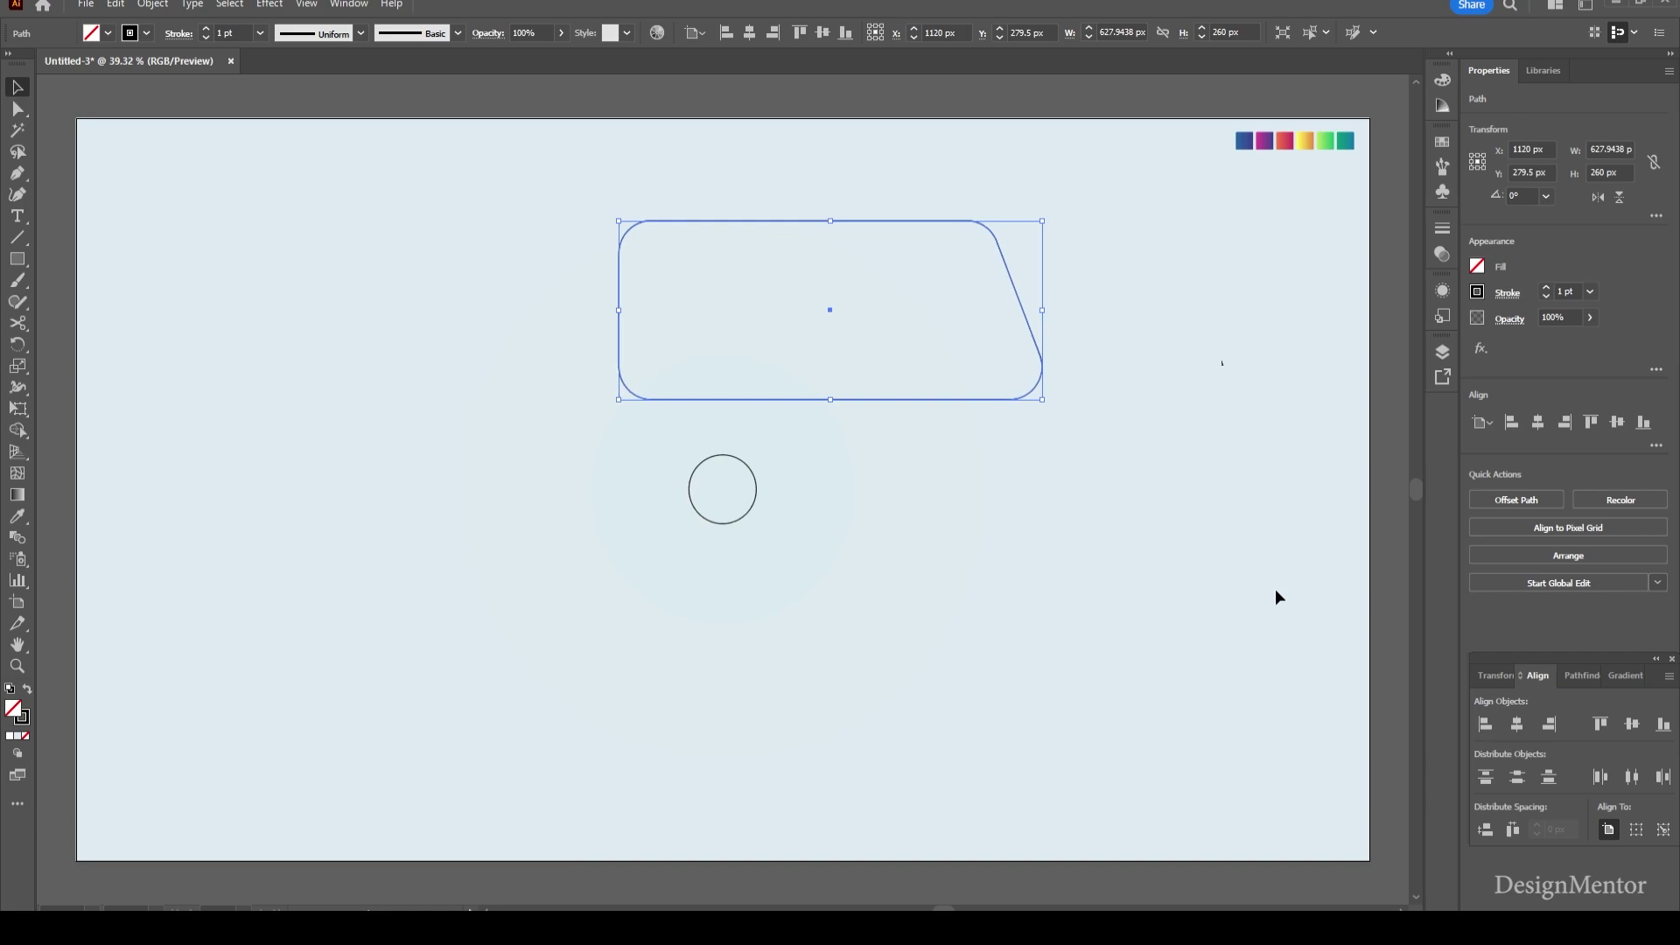
pyautogui.click(1276, 597)
# Rotate a copy of the rounded shape 60° about the circle's centre and repeat the transformation to make six evenly spaced shapes
pyautogui.click(973, 401)
pyautogui.click(18, 344)
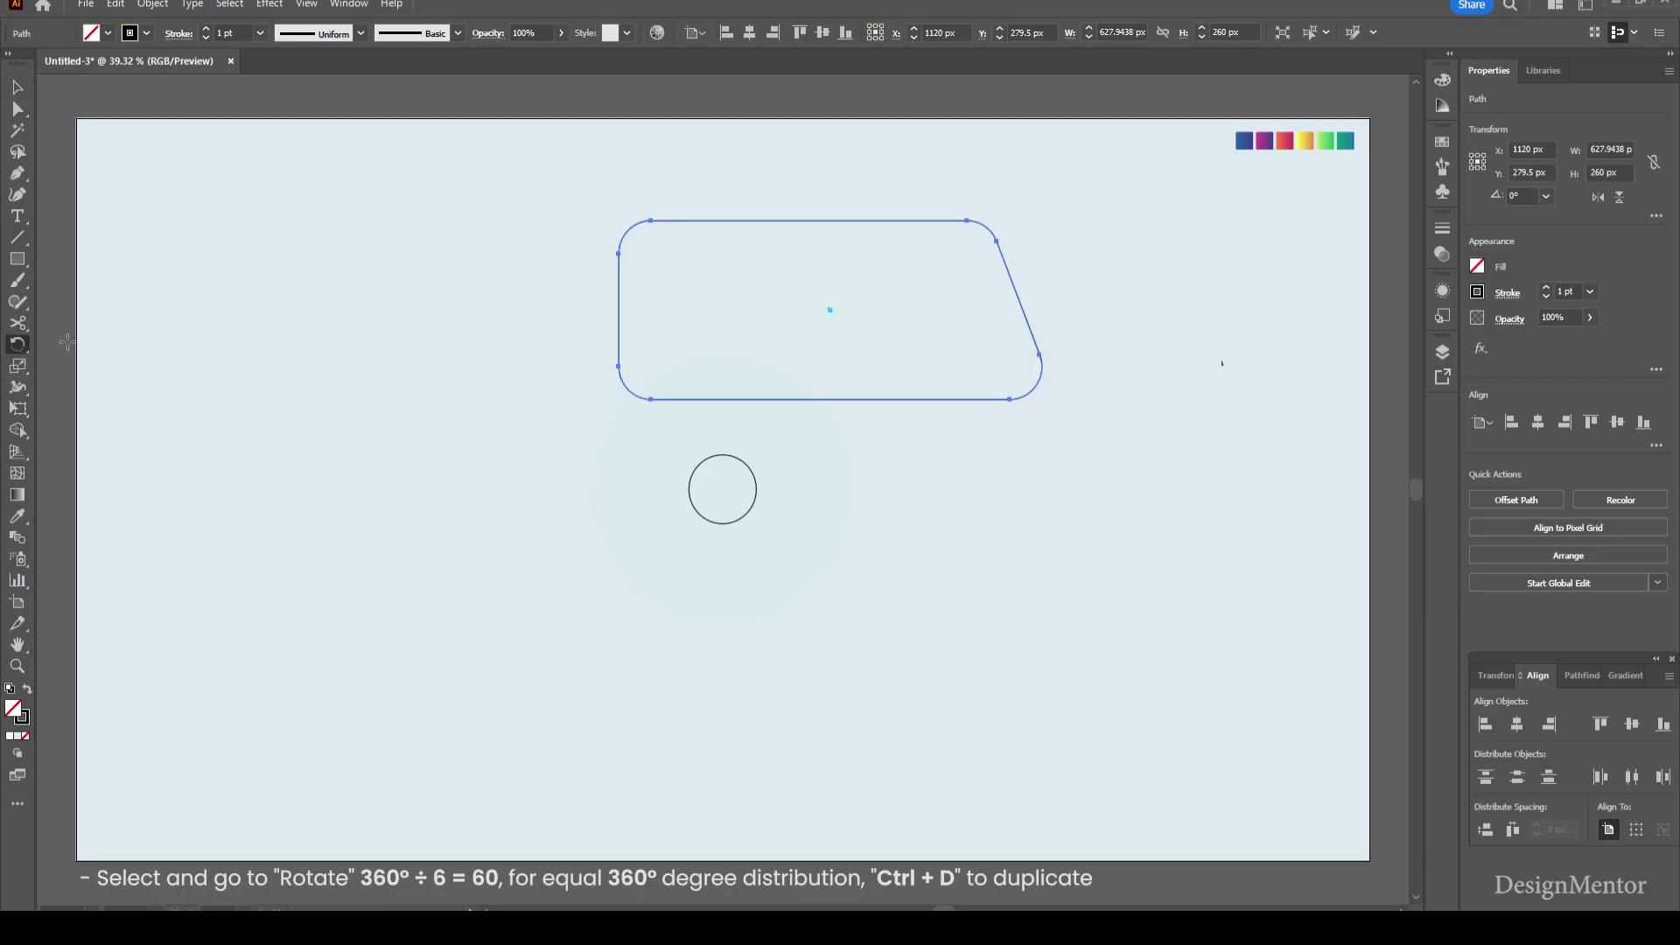
pyautogui.keyDown('alt'); pyautogui.click(722, 488); pyautogui.keyUp('alt')
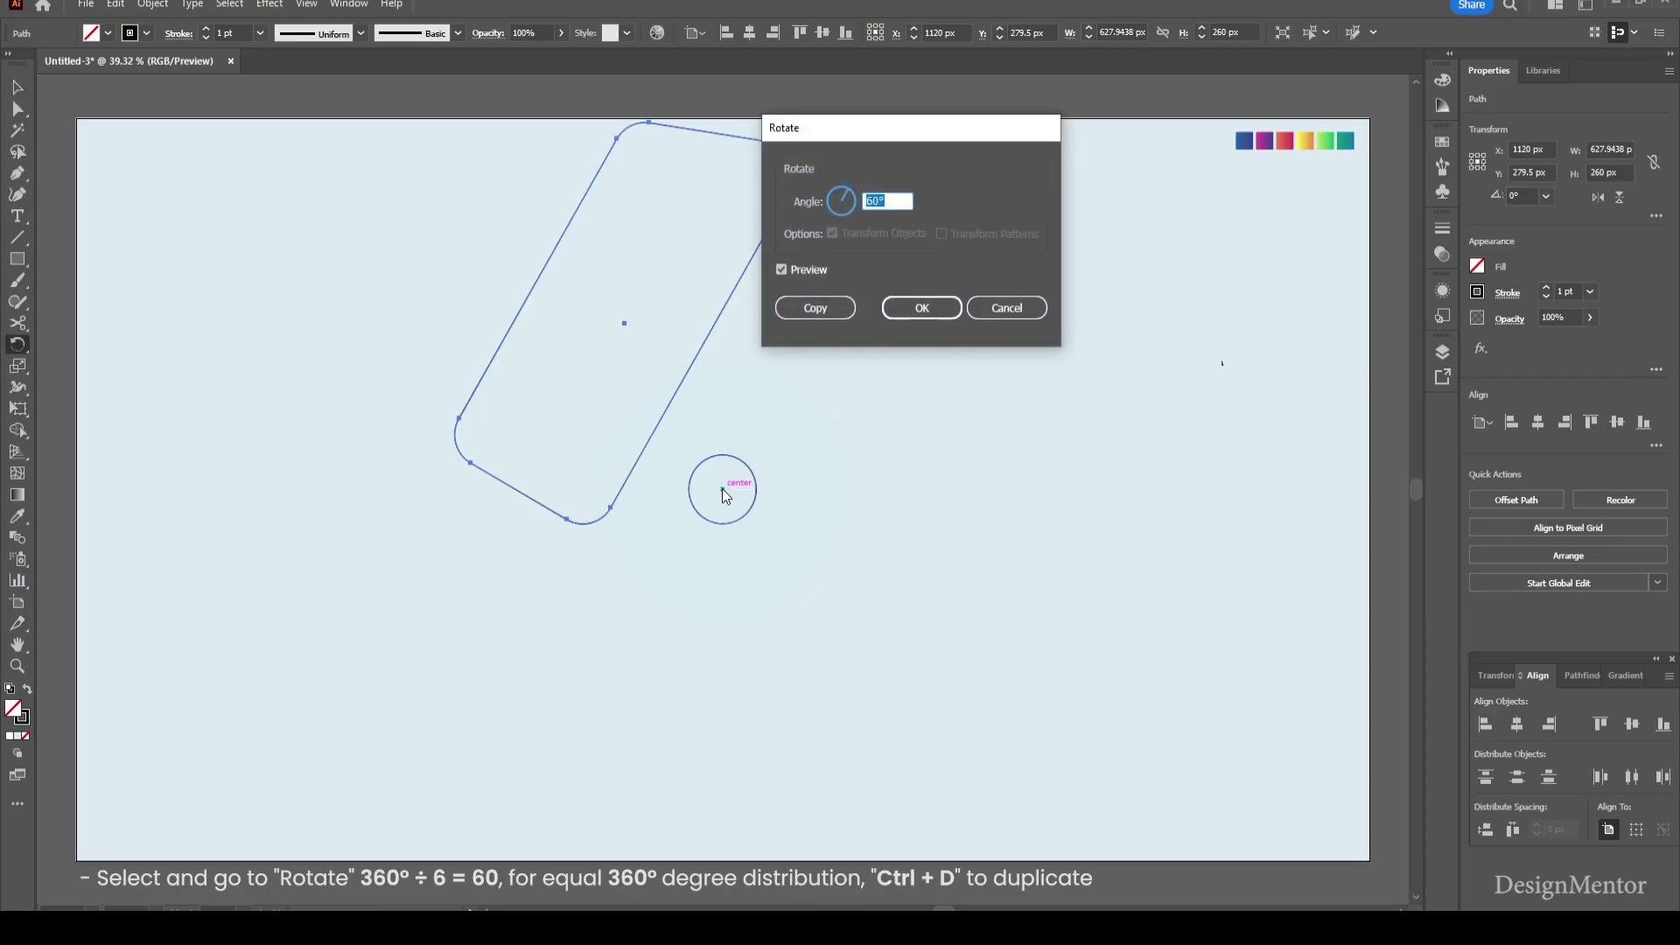
pyautogui.click(803, 308)
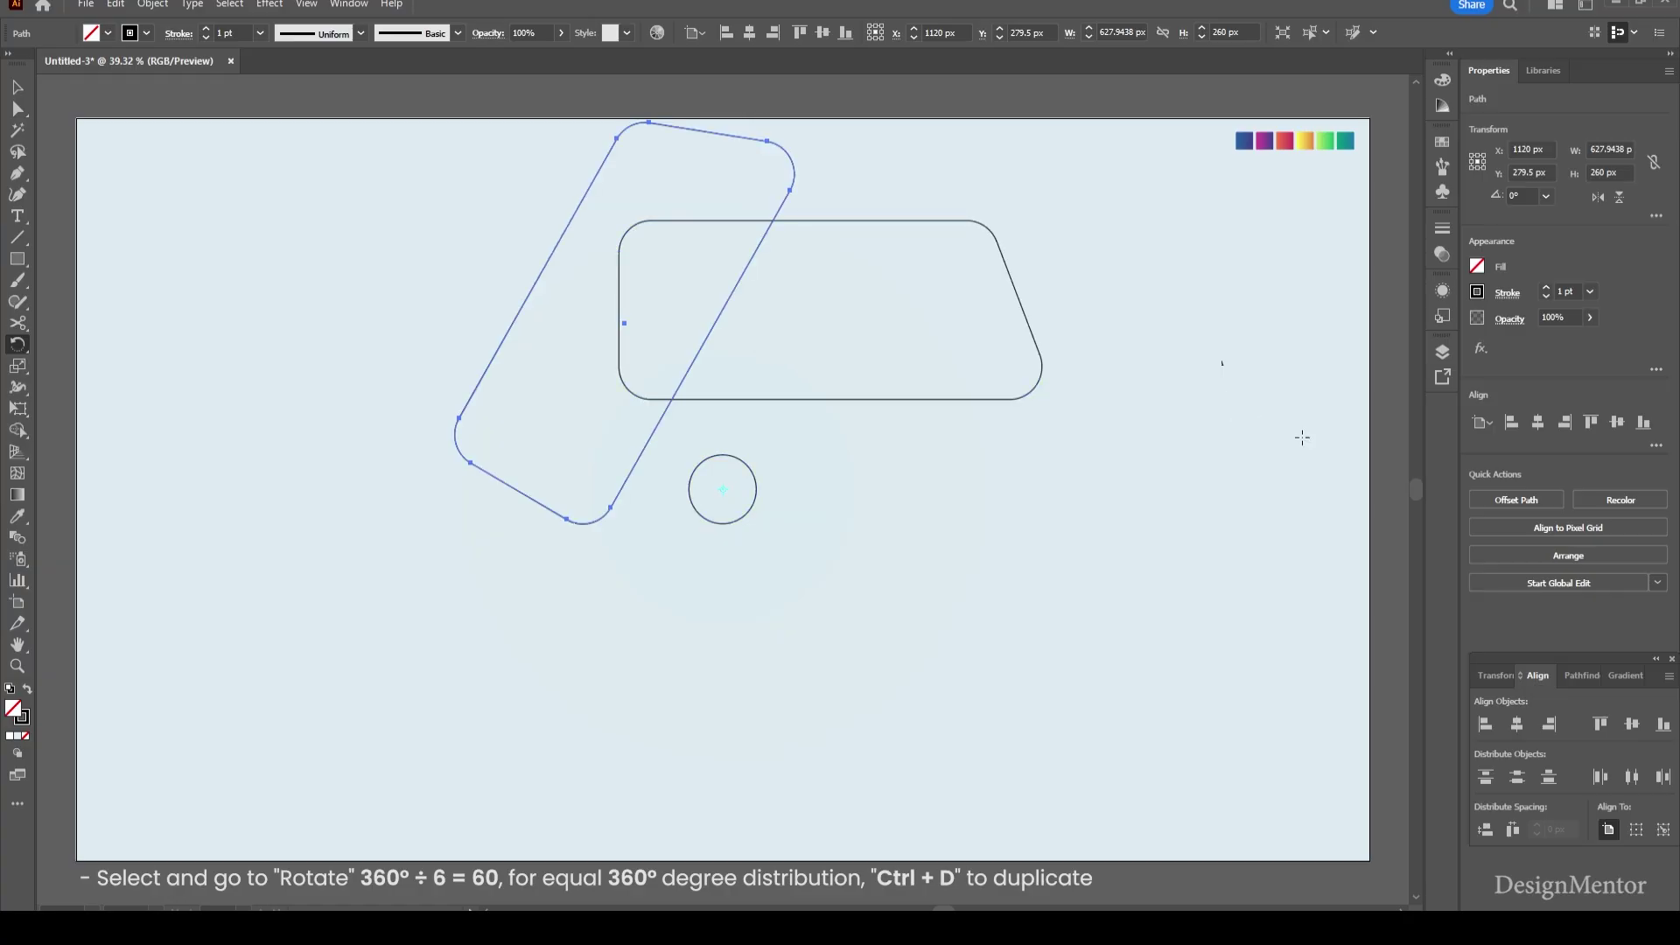
pyautogui.hotkey('ctrl', 'd')
pyautogui.hotkey('ctrl', 'd')
pyautogui.hotkey('ctrl', 'd')
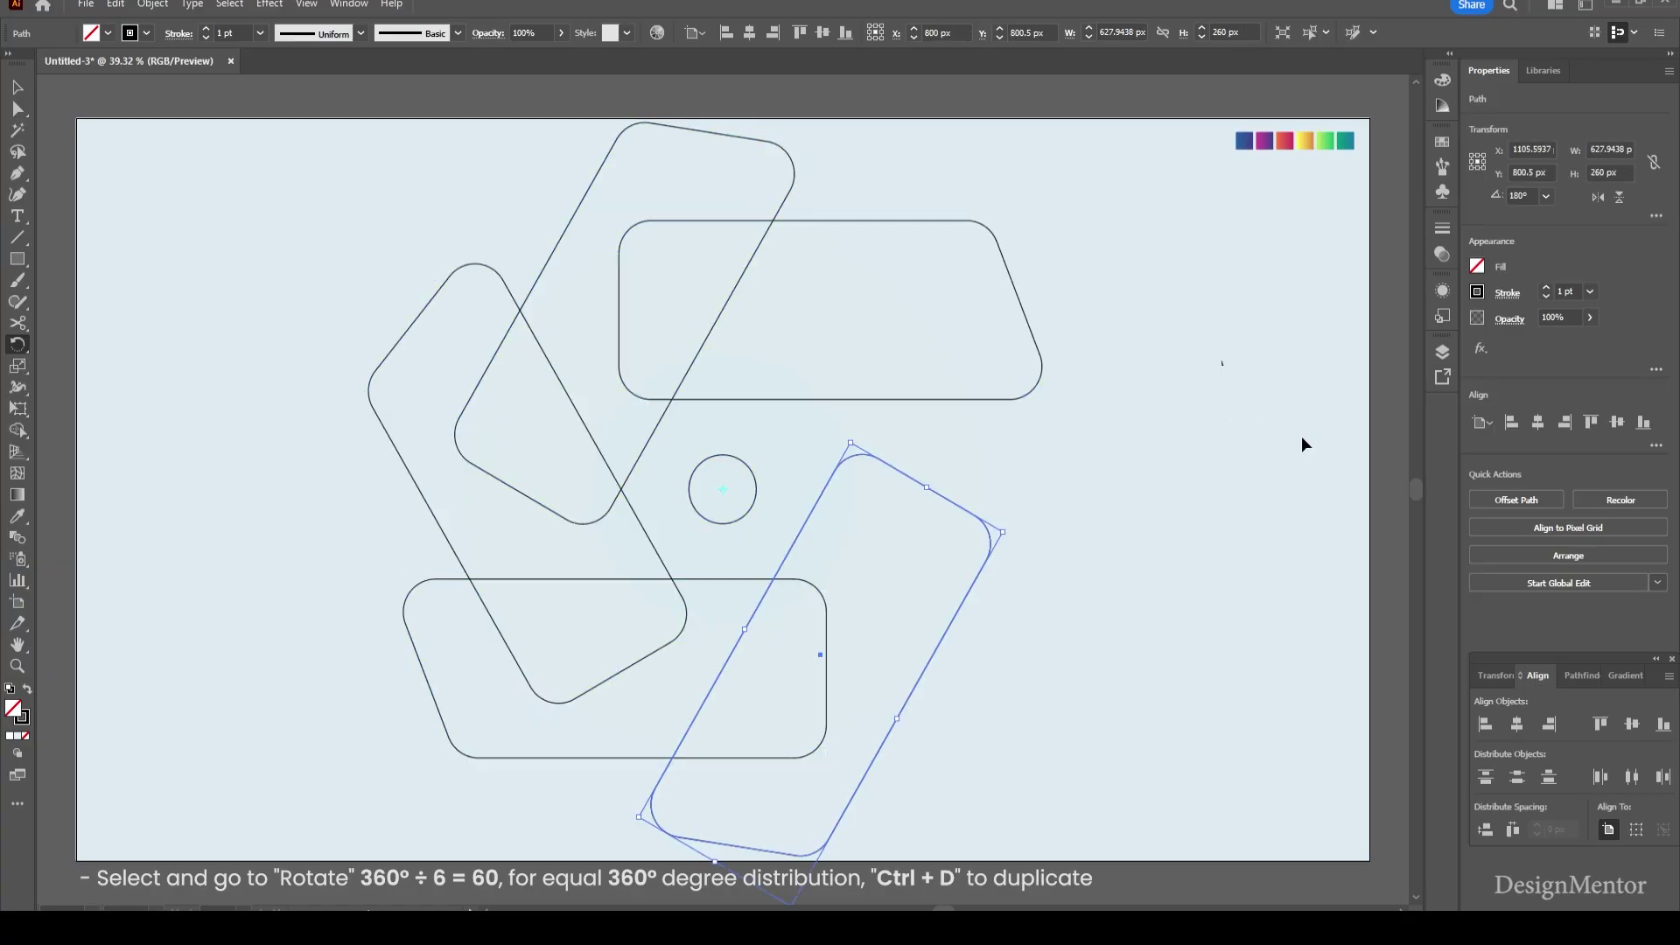
pyautogui.hotkey('ctrl', 'd')
pyautogui.press('v')
pyautogui.click(1184, 502)
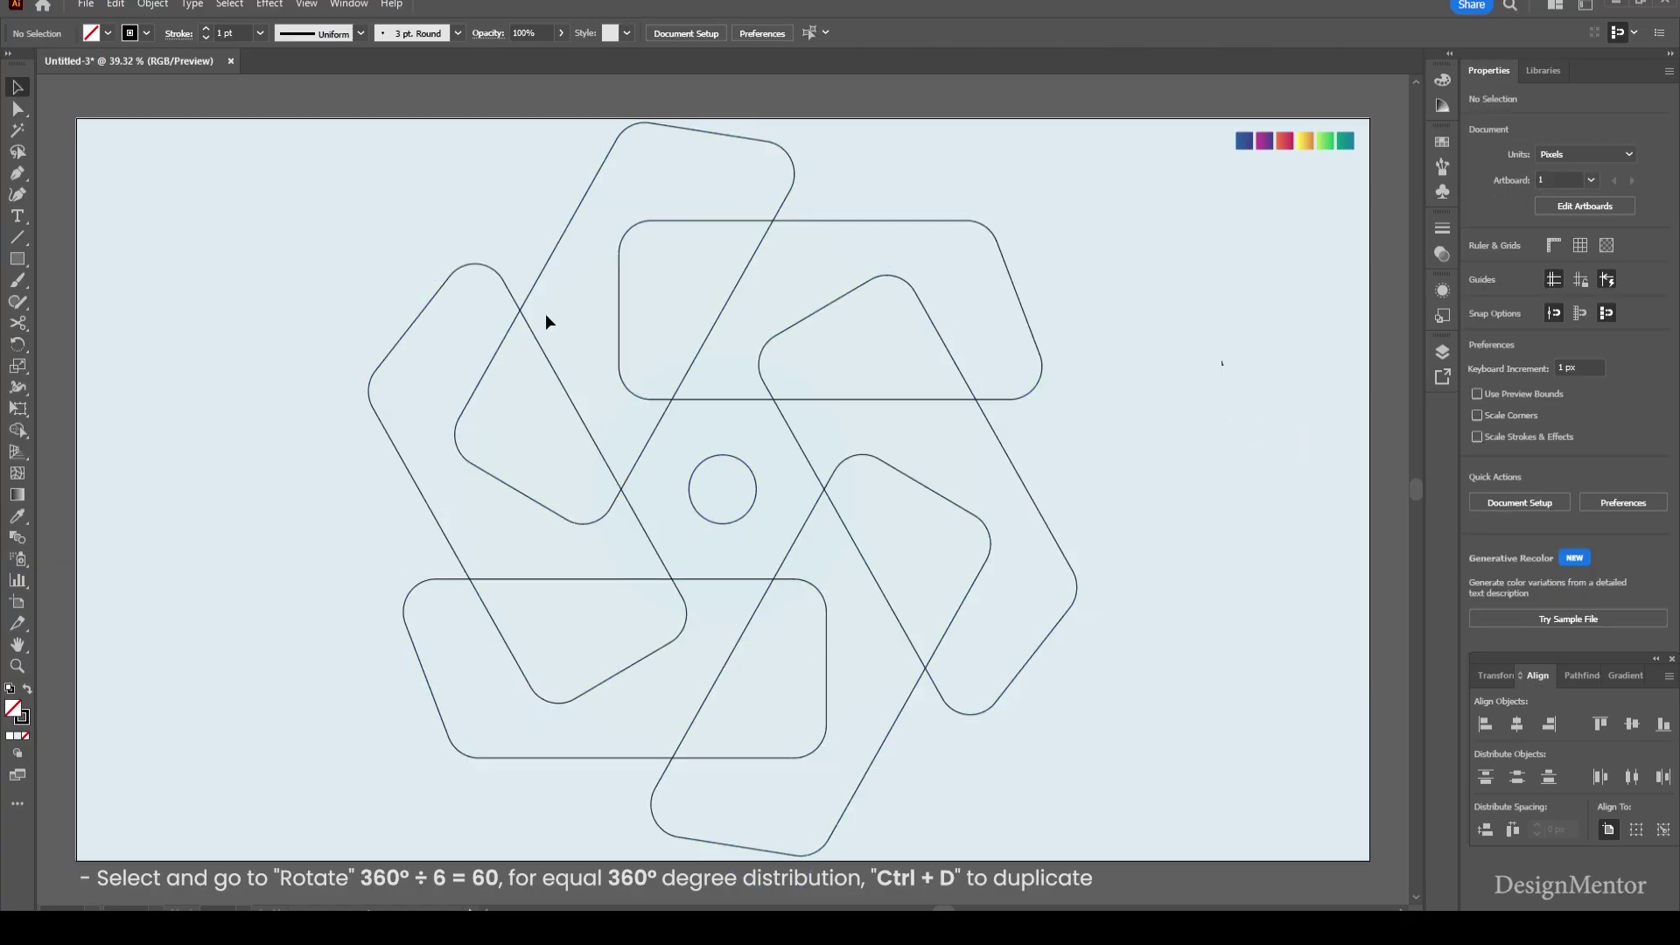
# Delete the small circle at the centre of the six rotated shapes
pyautogui.moveTo(402, 215); pyautogui.dragTo(1136, 683)
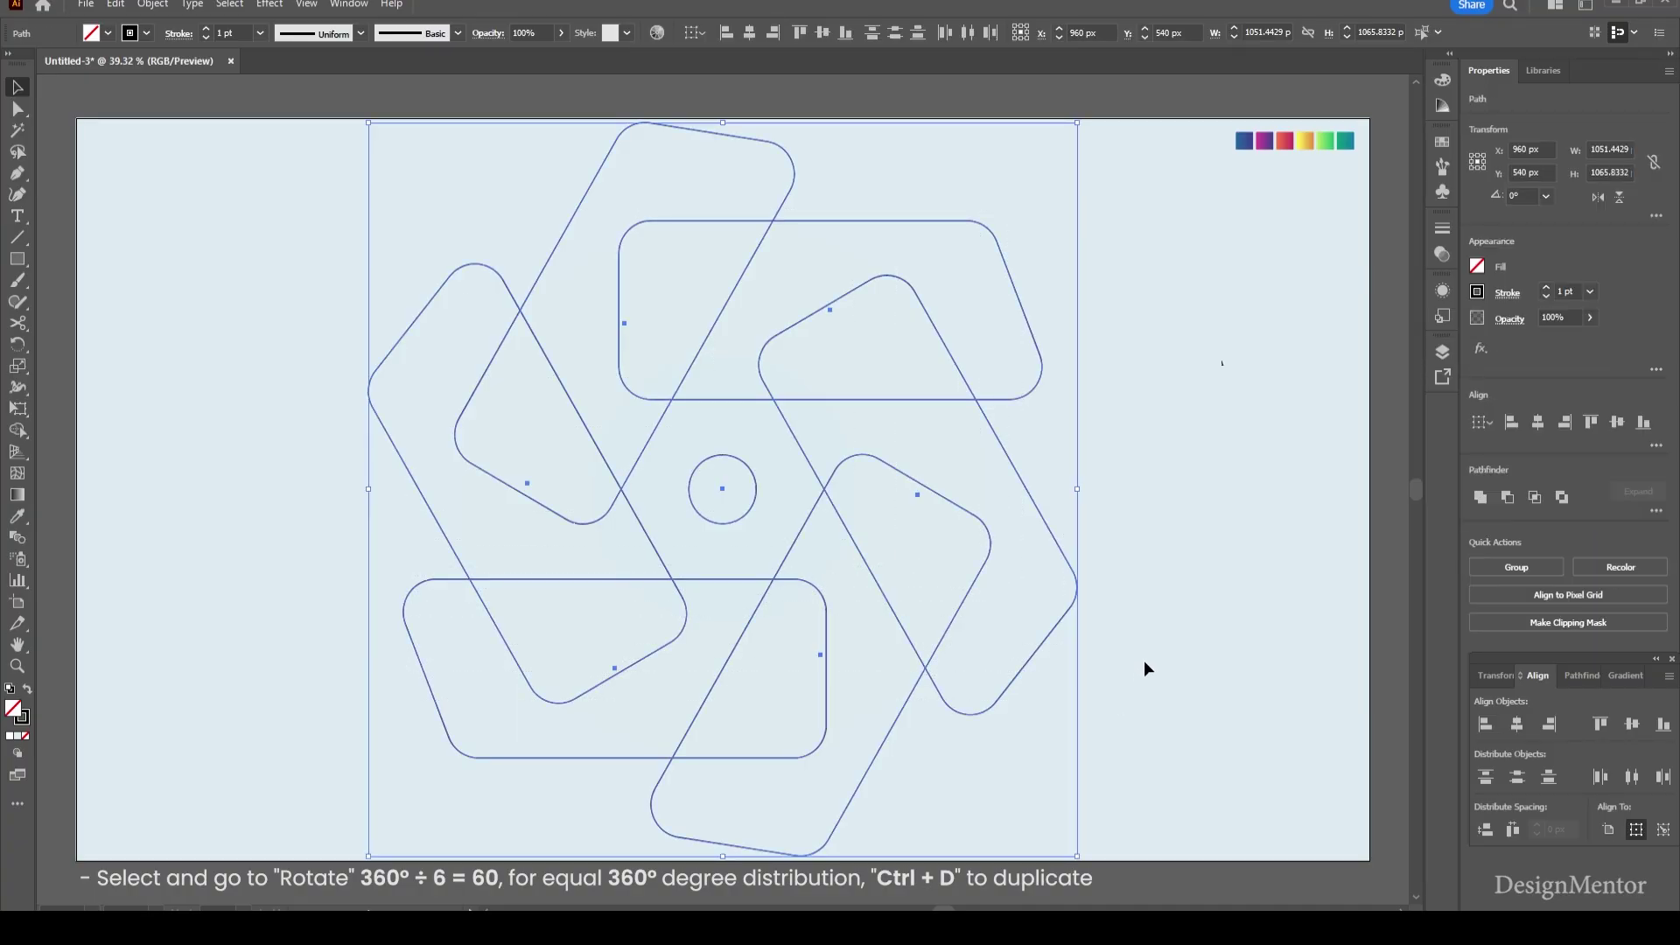
pyautogui.click(1145, 662)
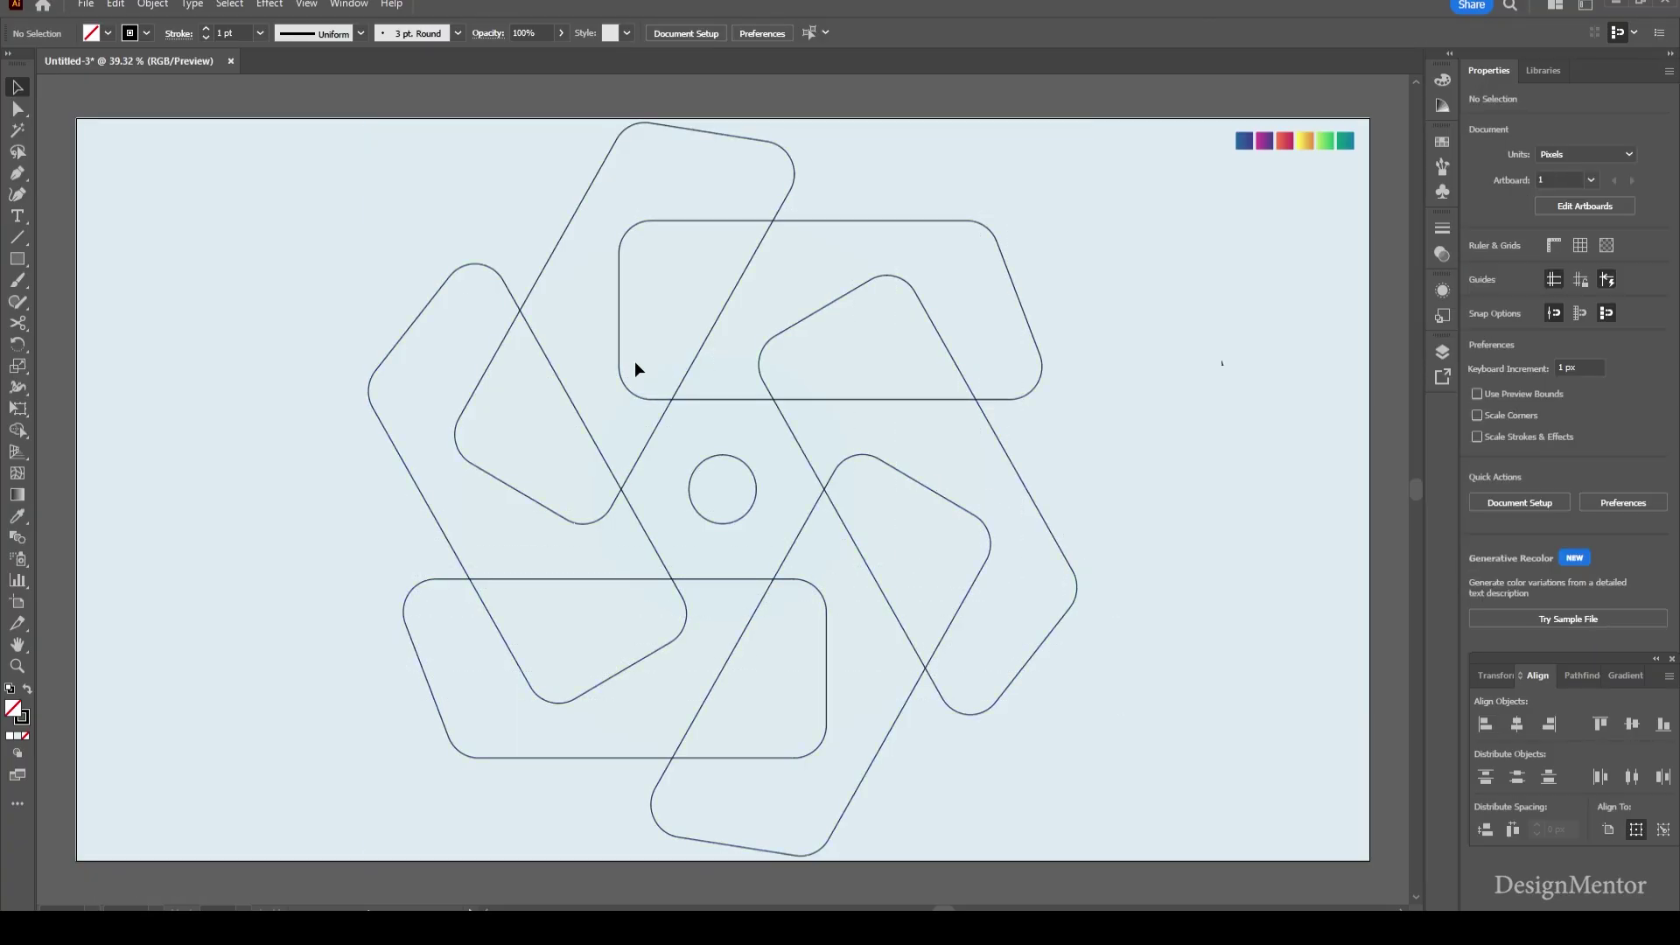
pyautogui.click(724, 457)
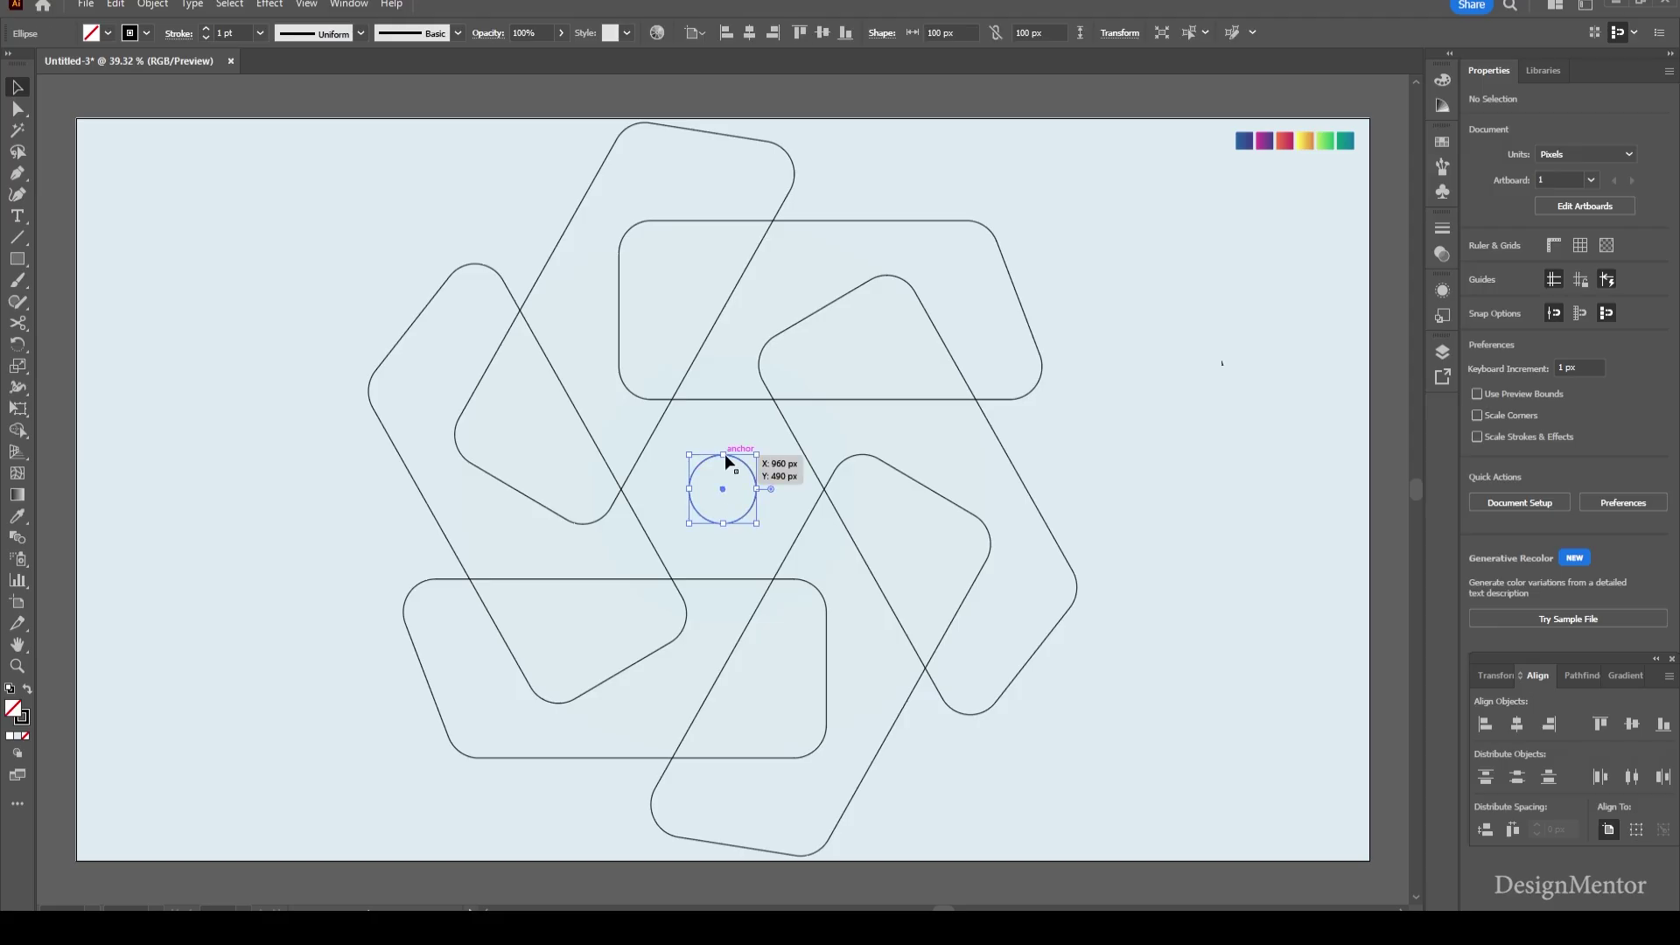
pyautogui.press('Delete')
# Merge the overlapping regions of the six shapes with Shape Builder into six separate interlocking blades
pyautogui.moveTo(374, 180); pyautogui.dragTo(1084, 724)
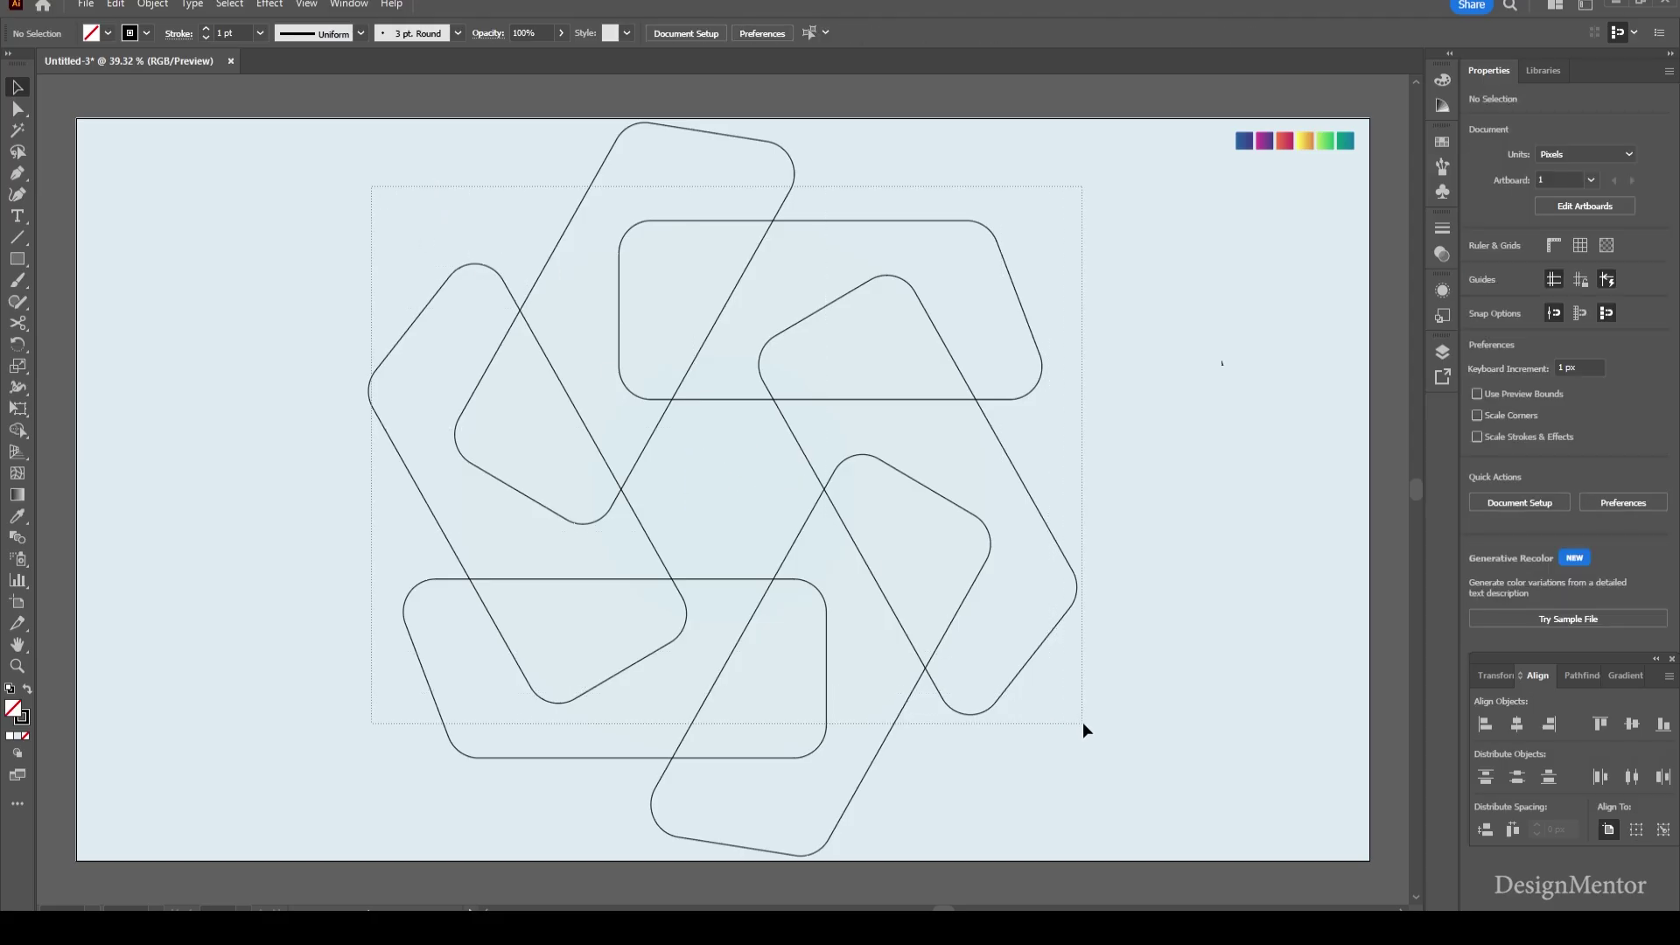
pyautogui.click(17, 430)
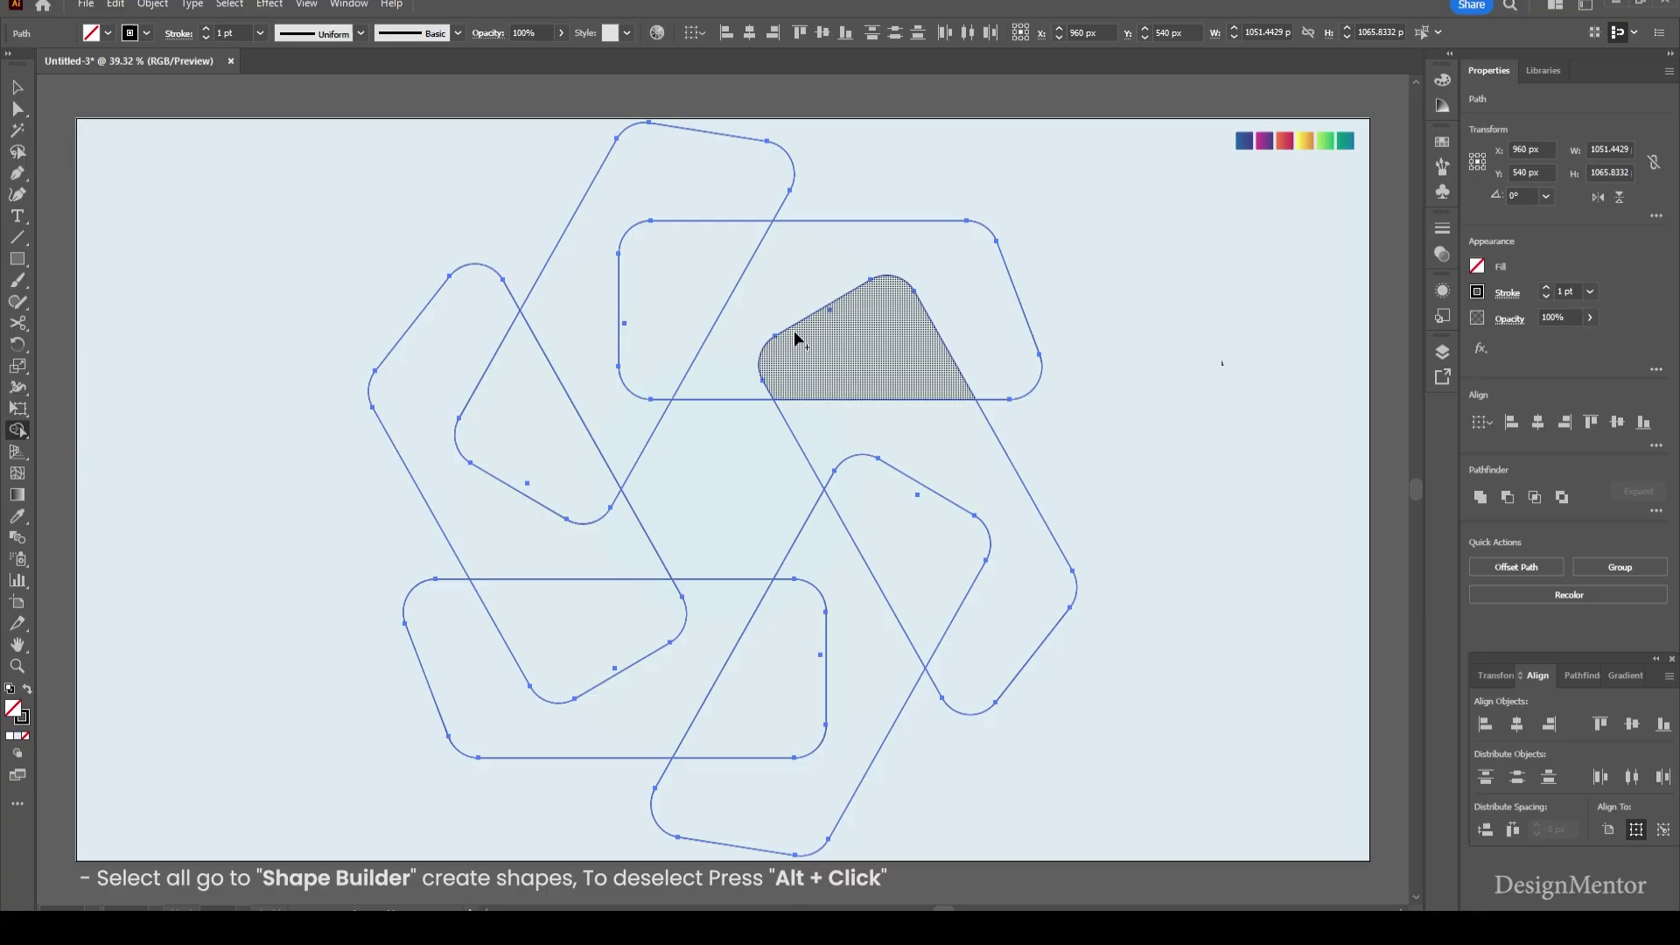
pyautogui.moveTo(792, 334)
pyautogui.mouseDown()
pyautogui.moveTo(849, 305)
pyautogui.moveTo(875, 337)
pyautogui.mouseUp()
pyautogui.moveTo(937, 525)
pyautogui.mouseDown()
pyautogui.moveTo(863, 630)
pyautogui.moveTo(787, 678)
pyautogui.mouseUp()
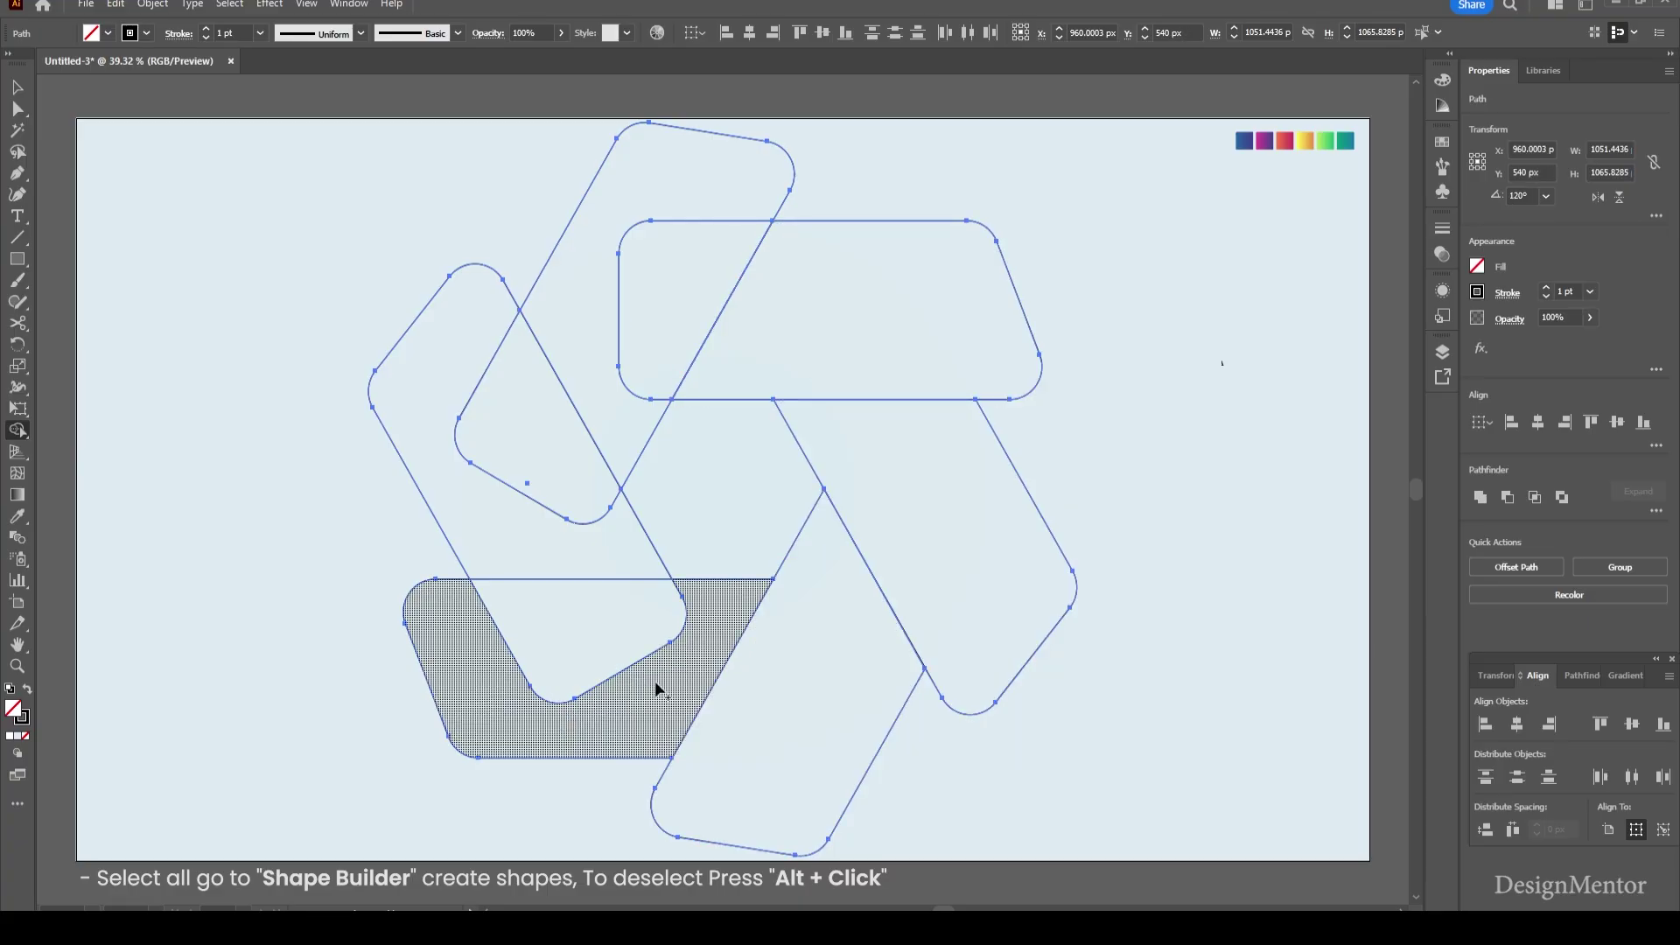
pyautogui.click(593, 628)
pyautogui.moveTo(506, 549); pyautogui.dragTo(516, 472)
pyautogui.moveTo(574, 323); pyautogui.dragTo(624, 263)
pyautogui.press('v')
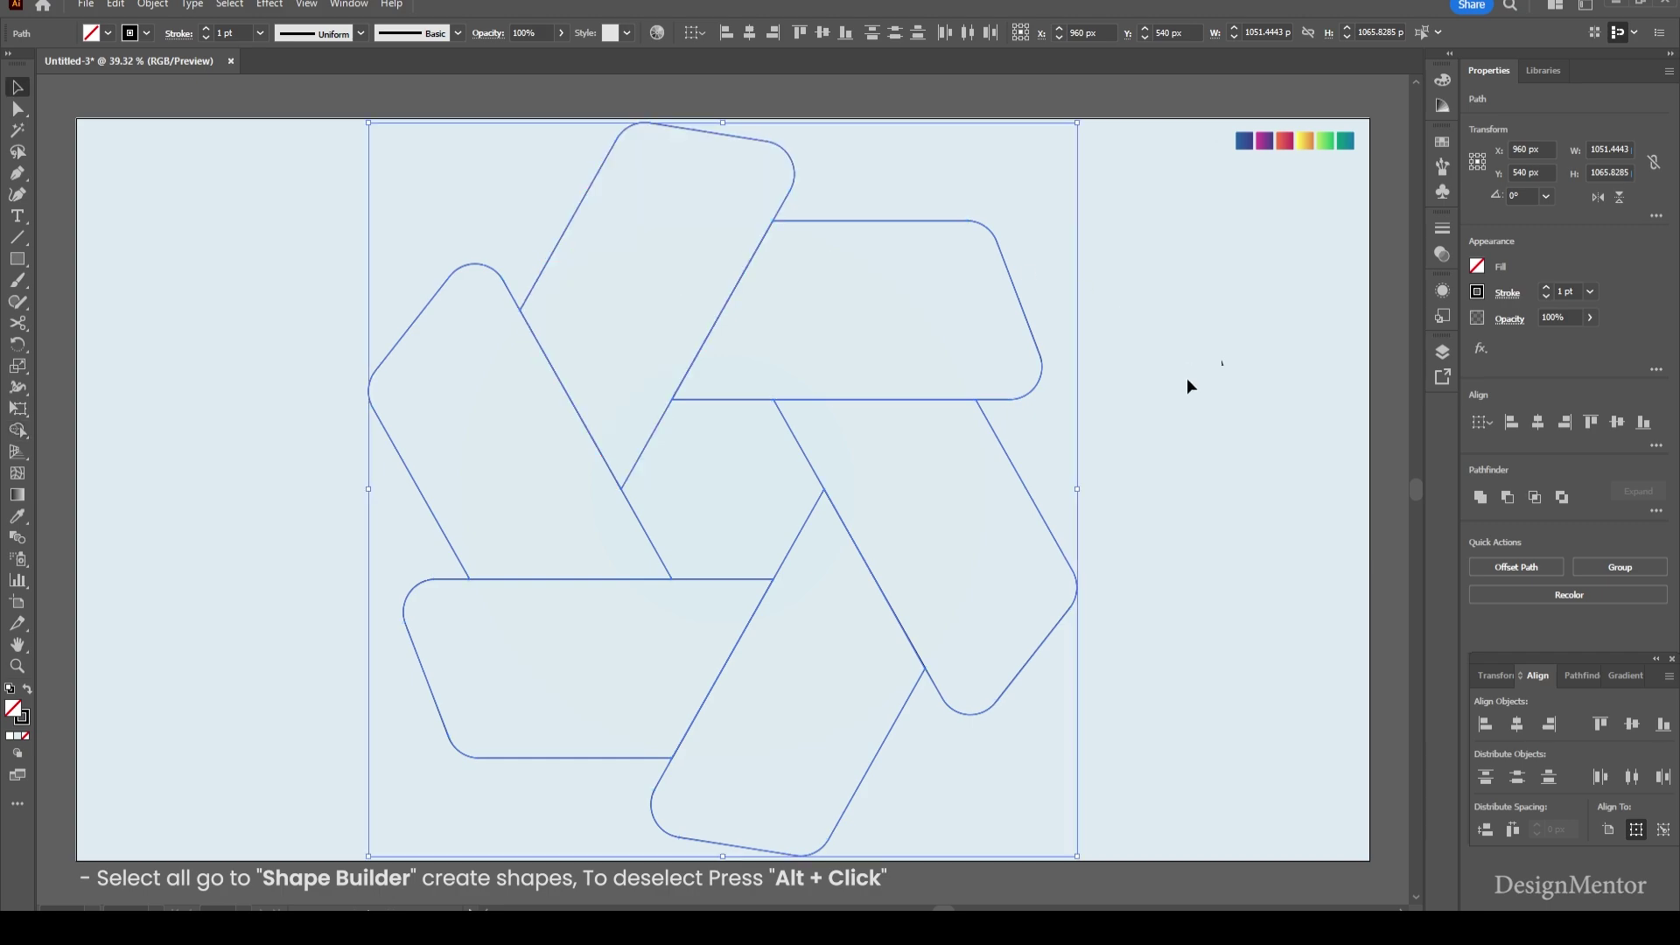
pyautogui.click(1187, 379)
# Apply the blue sample gradient to the upper-right blade with the Eyedropper and redirect it from dark purple inside to blue outside
pyautogui.click(928, 220)
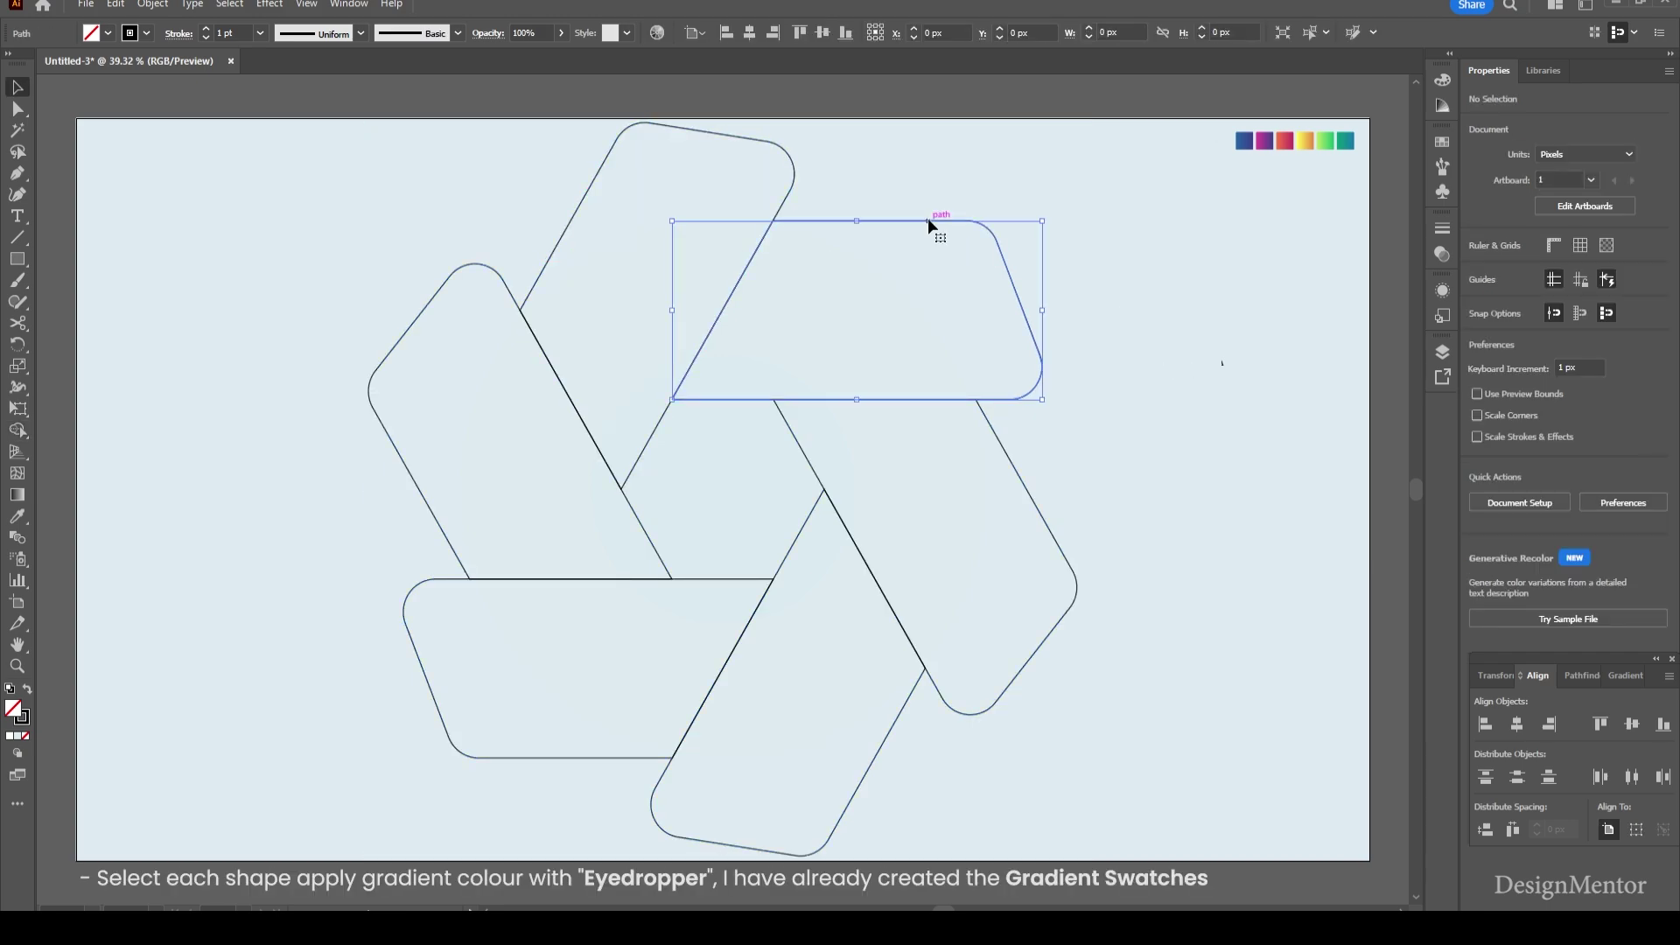
pyautogui.press('i')
pyautogui.click(1244, 142)
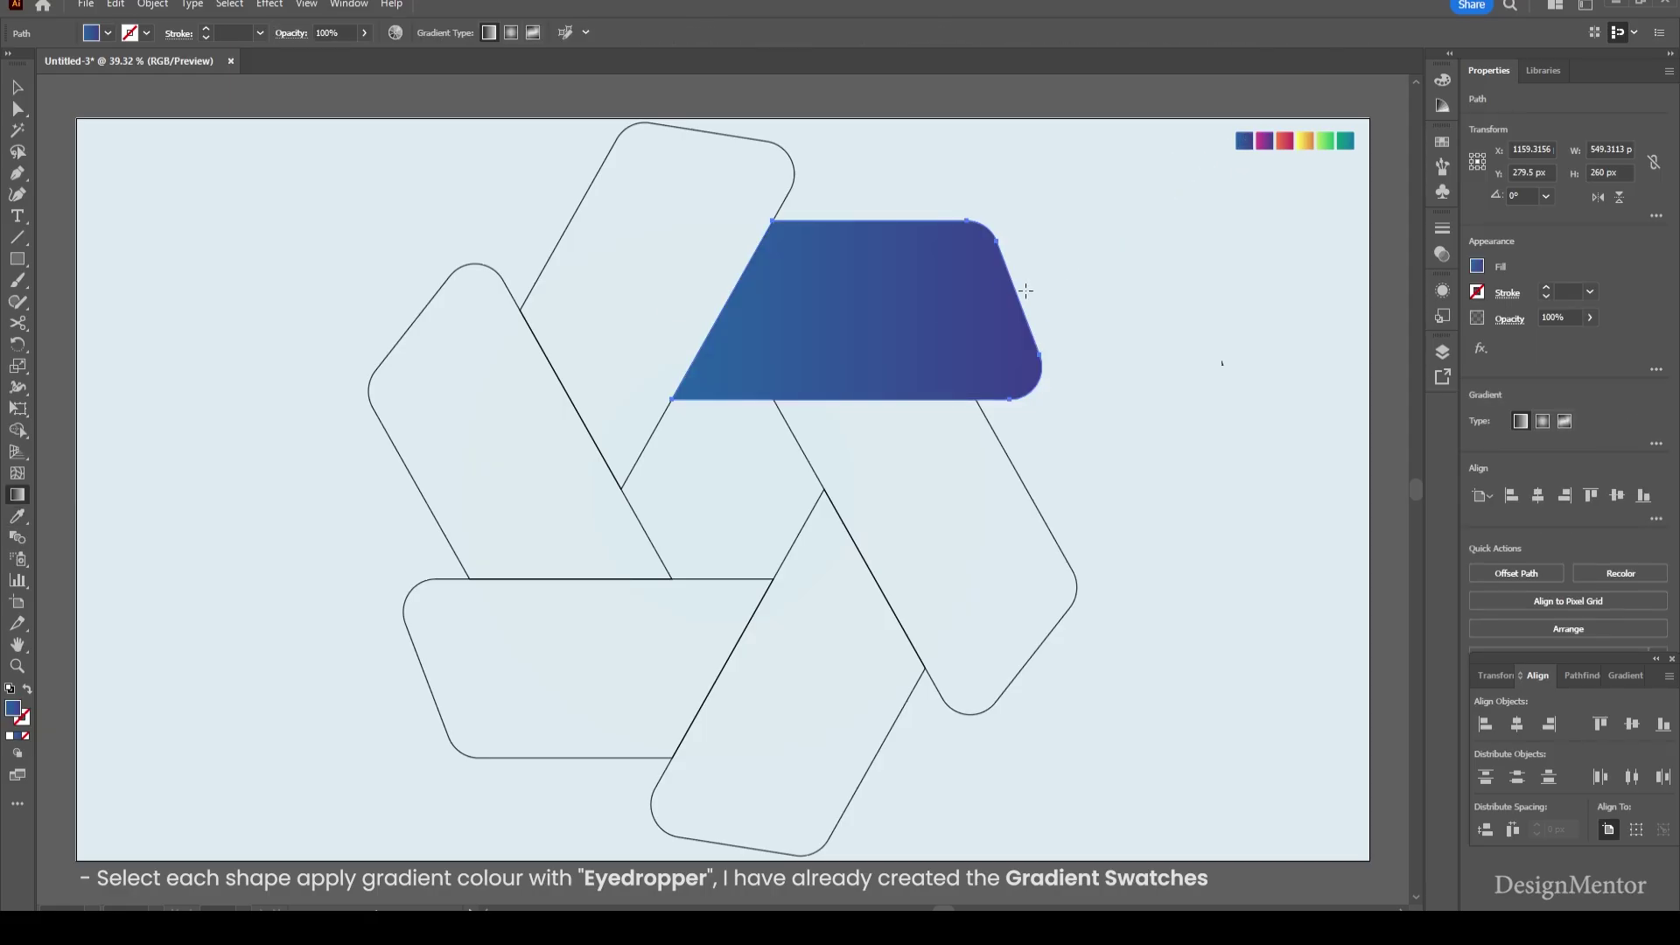
pyautogui.press('g')
pyautogui.moveTo(708, 304); pyautogui.dragTo(1038, 293)
pyautogui.press('v')
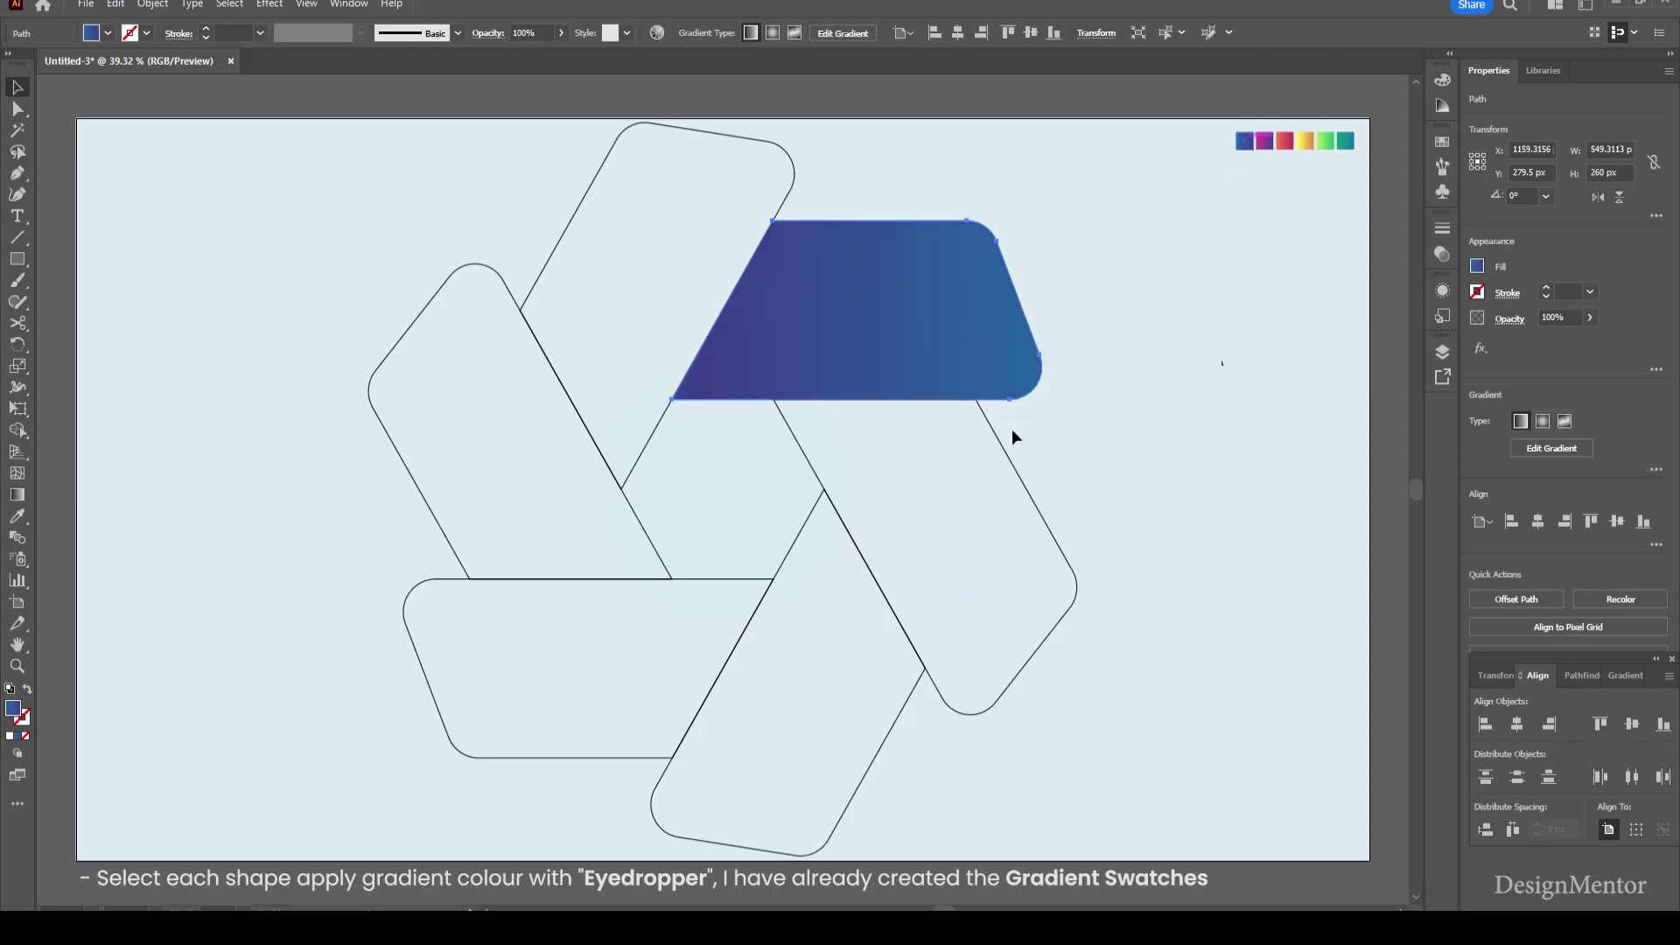
# Apply the purple-pink sample gradient to the lower-right blade and run it along the blade from dark purple inside to pink outside
pyautogui.click(1026, 479)
pyautogui.press('i')
pyautogui.click(1265, 142)
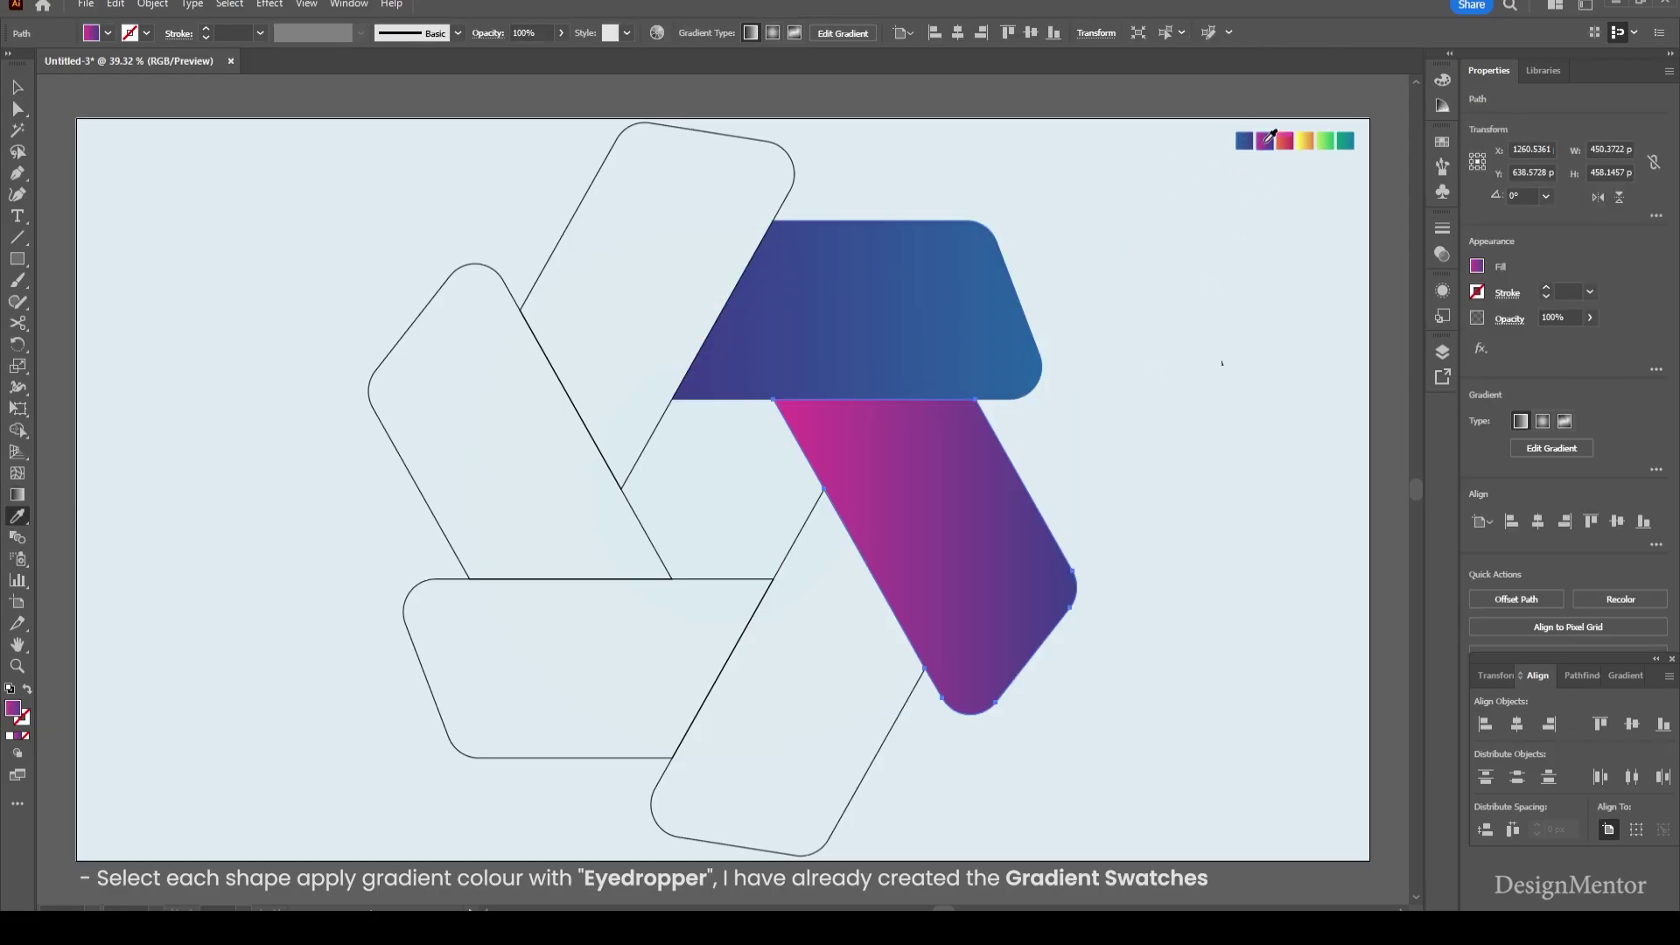
pyautogui.press('g')
pyautogui.moveTo(1040, 676); pyautogui.dragTo(866, 386)
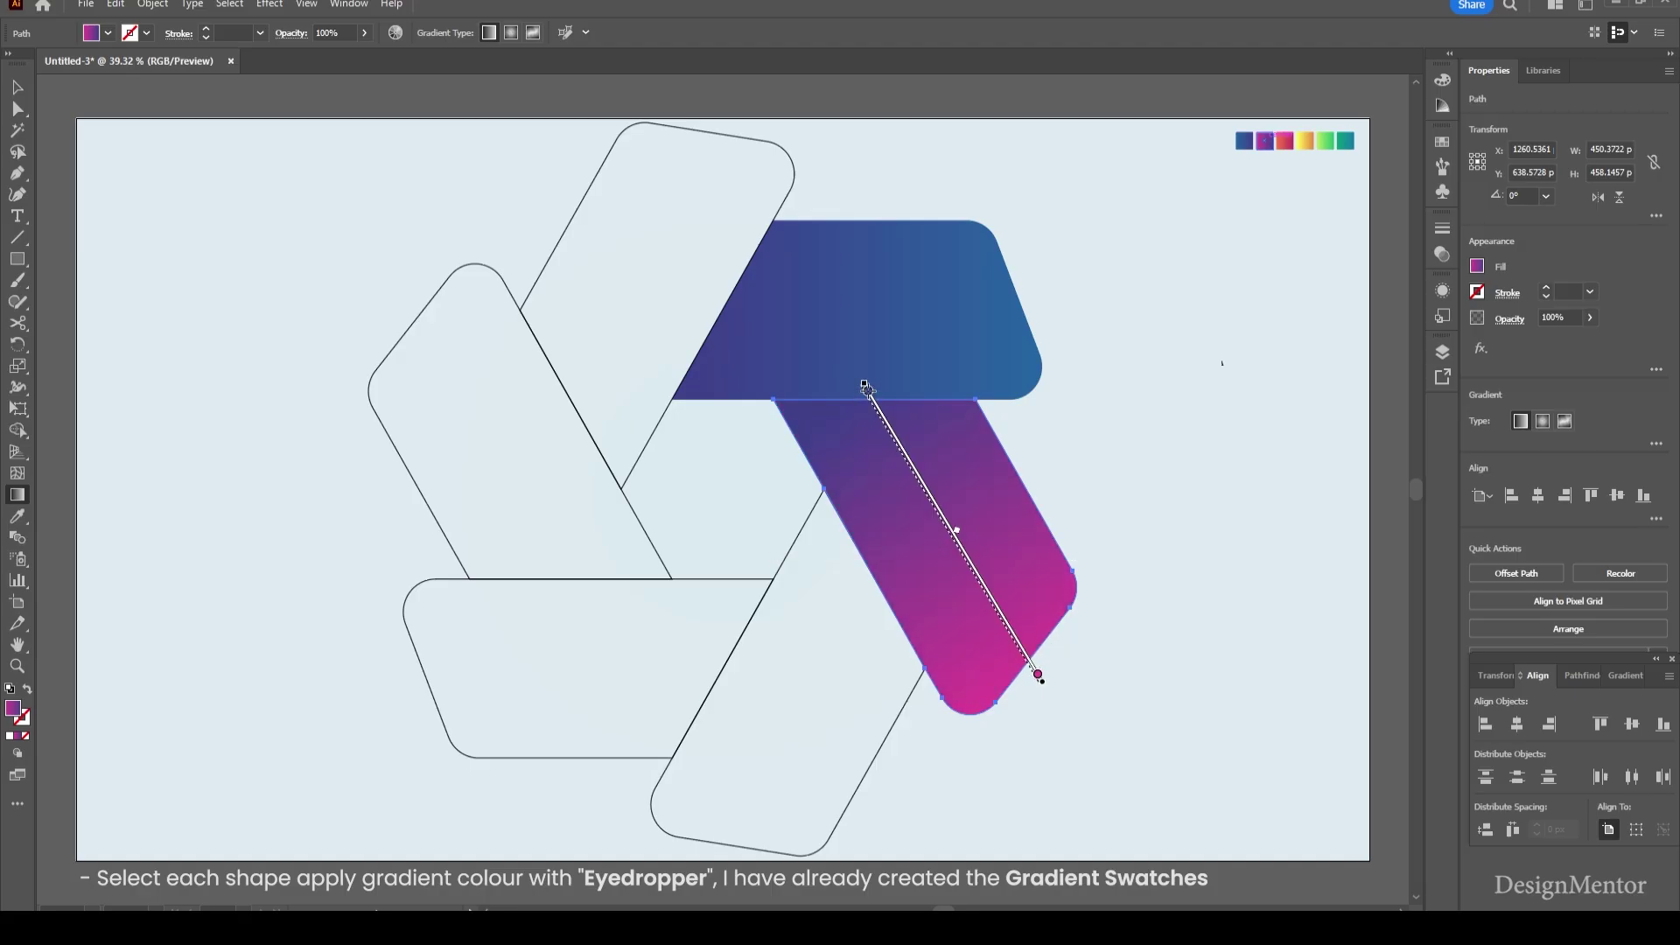
# Apply the red-orange sample gradient to the bottom blade and run it along the blade from orange outside to crimson inside
pyautogui.press('v')
pyautogui.click(870, 769)
pyautogui.press('i')
pyautogui.click(1283, 140)
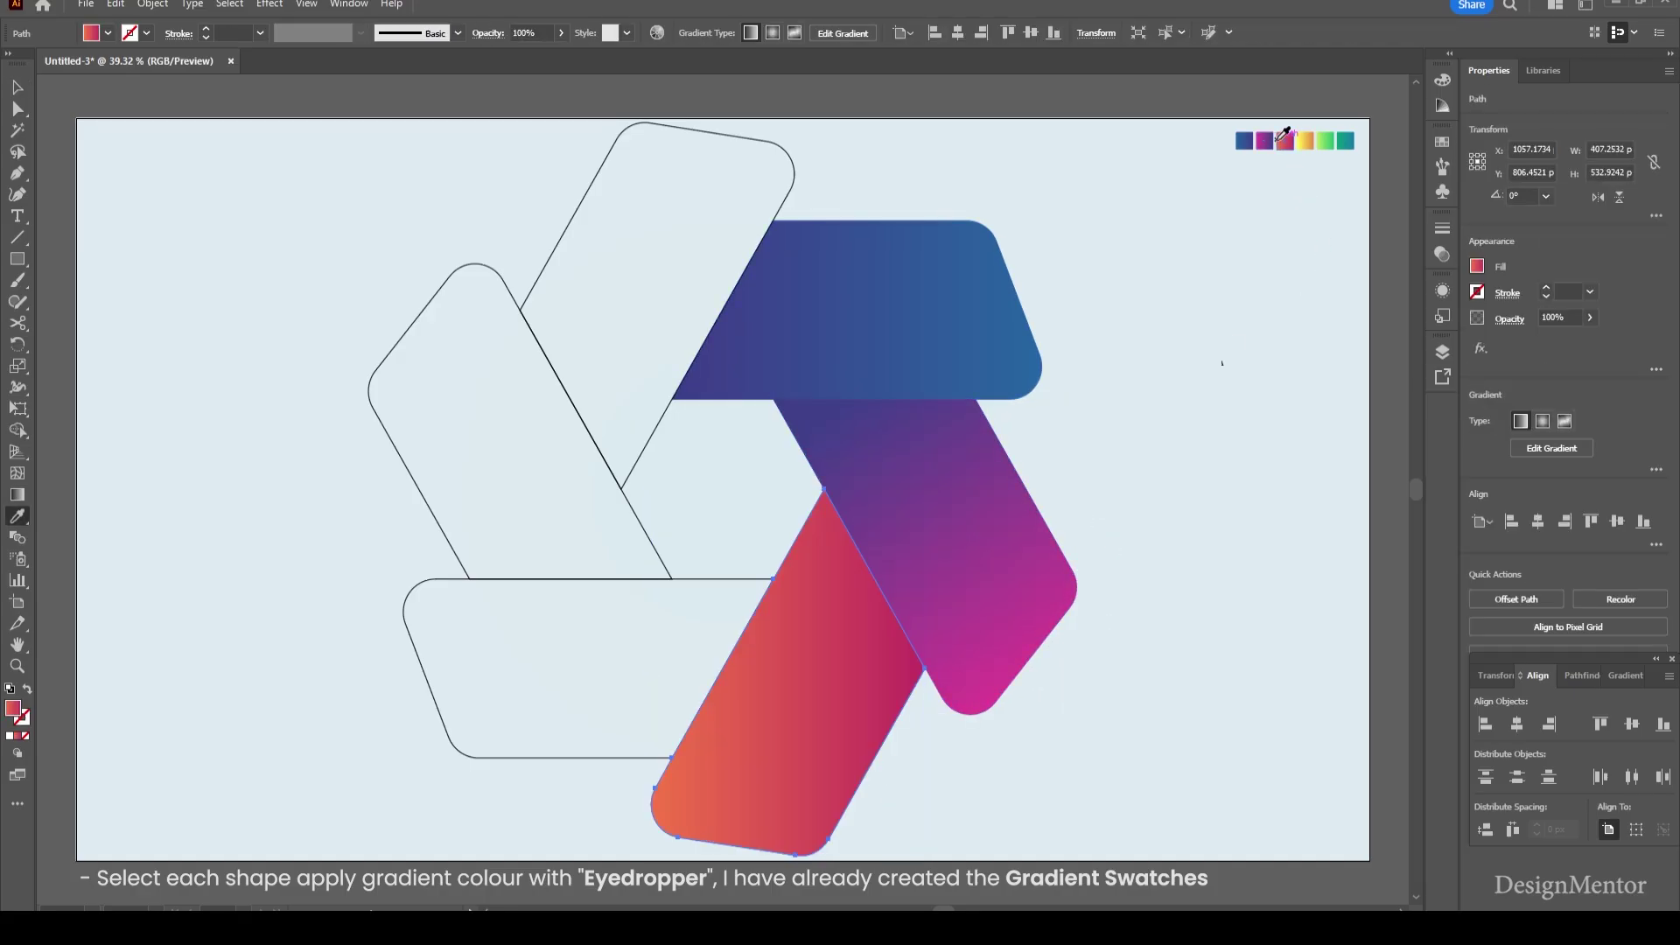
pyautogui.press('g')
pyautogui.moveTo(704, 858); pyautogui.dragTo(856, 553)
pyautogui.press('v')
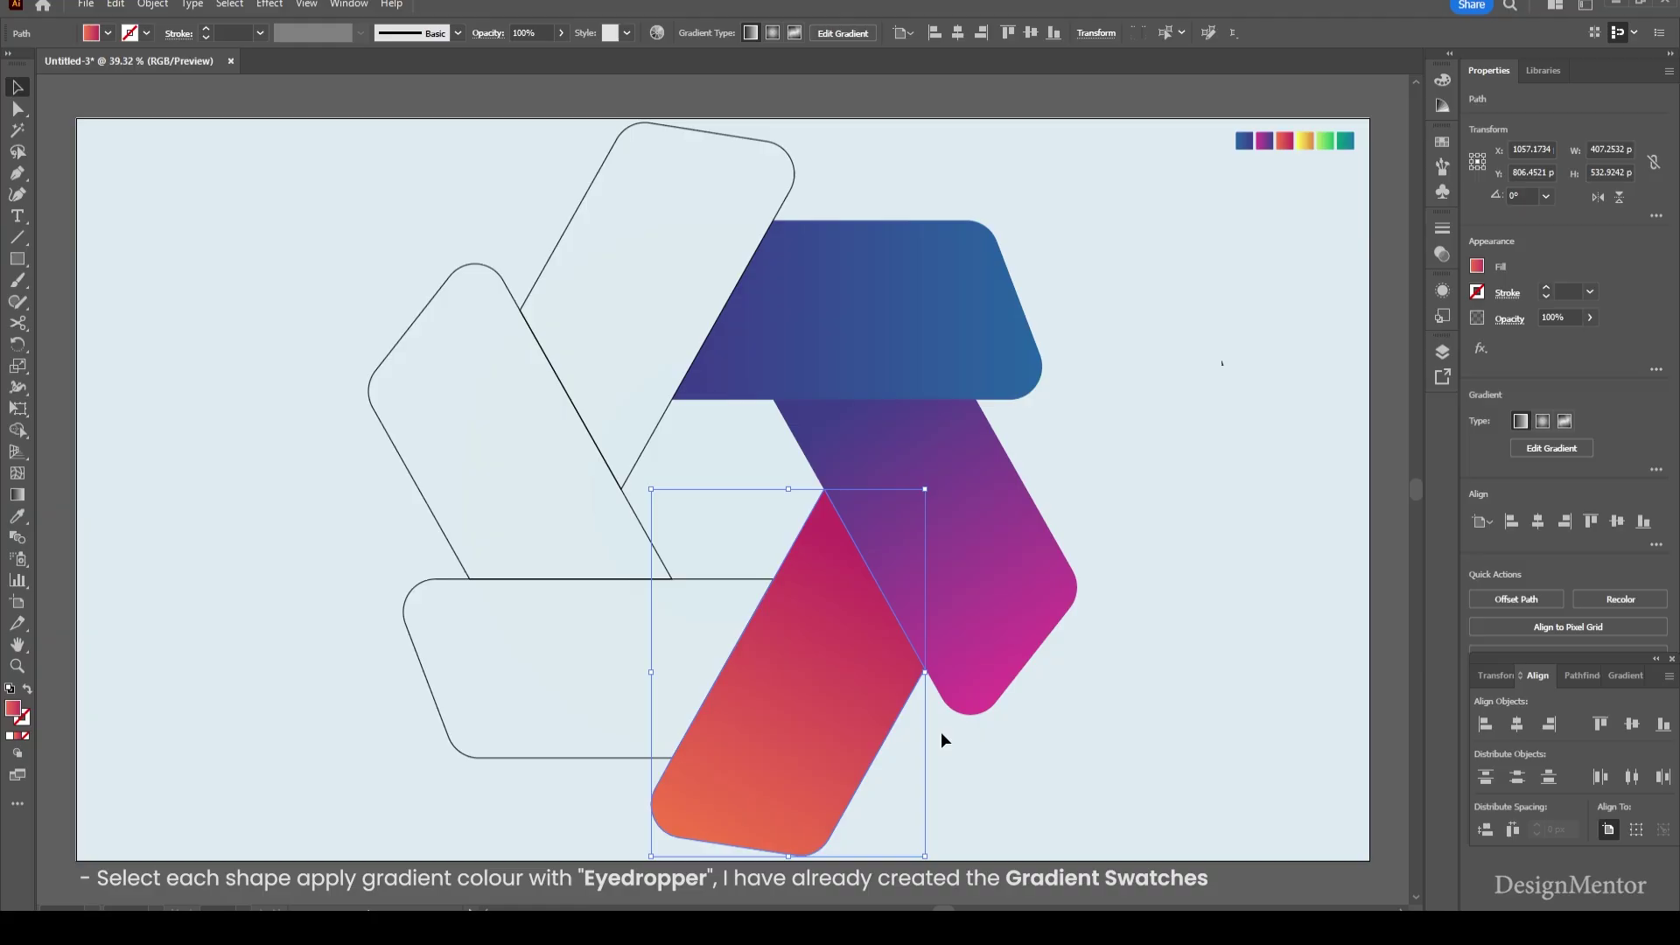
pyautogui.click(943, 741)
# Apply the green sample gradient to the lower-left blade and run it across from light green outside to darker green inside
pyautogui.click(491, 758)
pyautogui.press('i')
pyautogui.click(1325, 141)
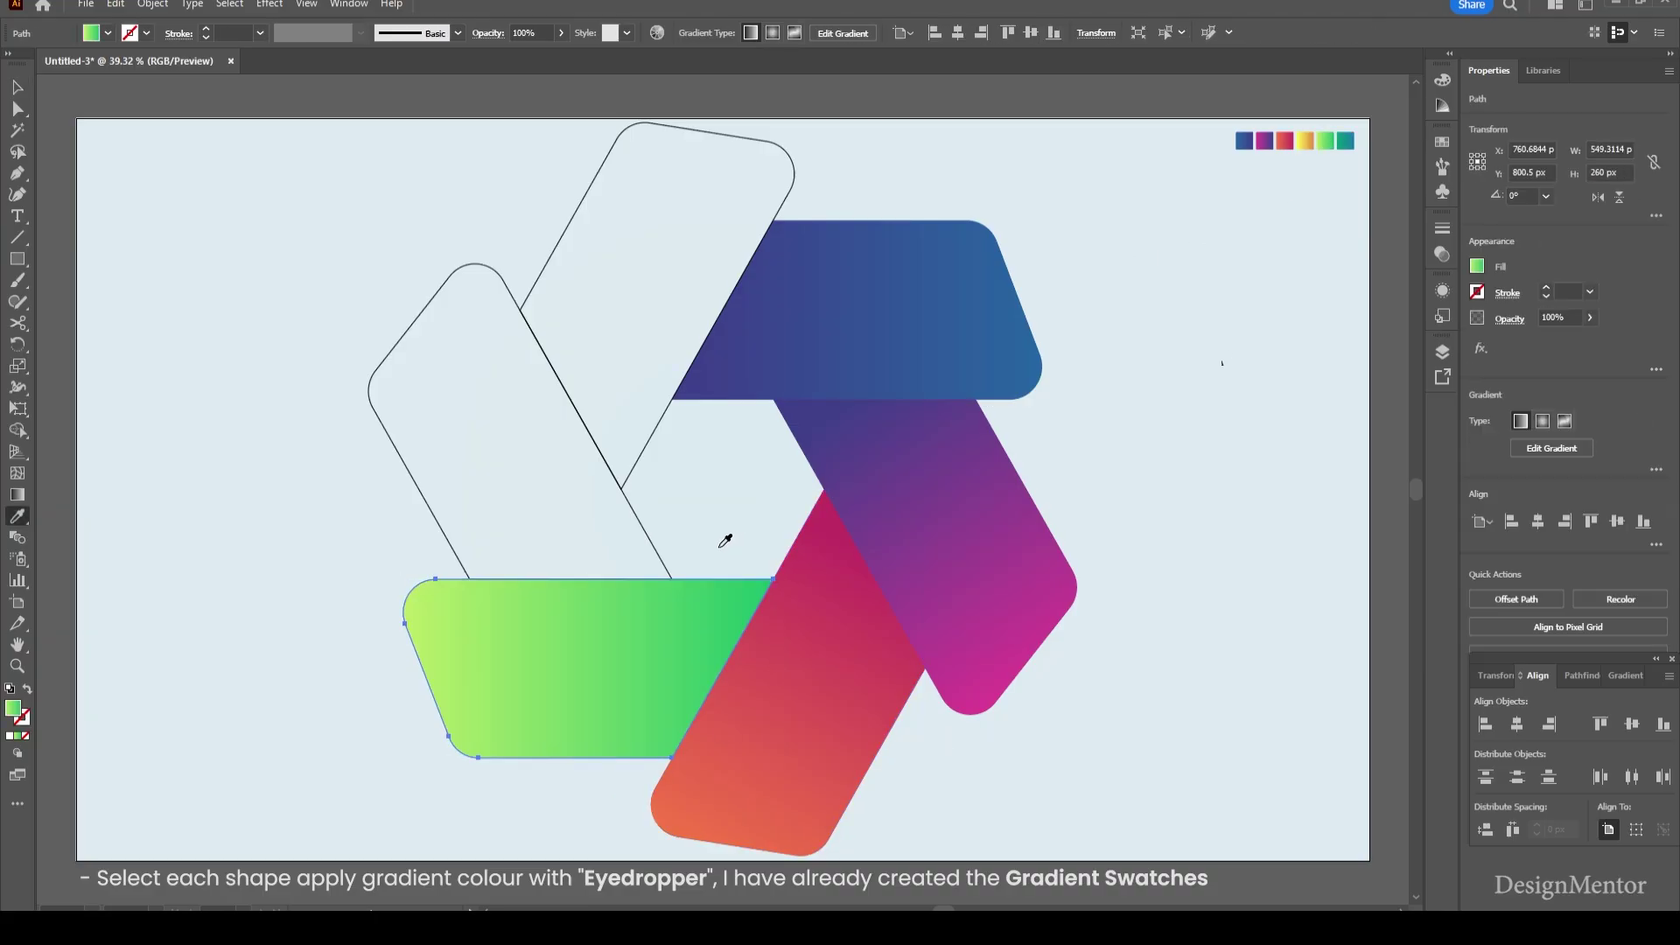
pyautogui.press('g')
pyautogui.moveTo(412, 683)
pyautogui.mouseDown()
pyautogui.moveTo(739, 679)
pyautogui.moveTo(731, 668)
pyautogui.mouseUp()
pyautogui.press('v')
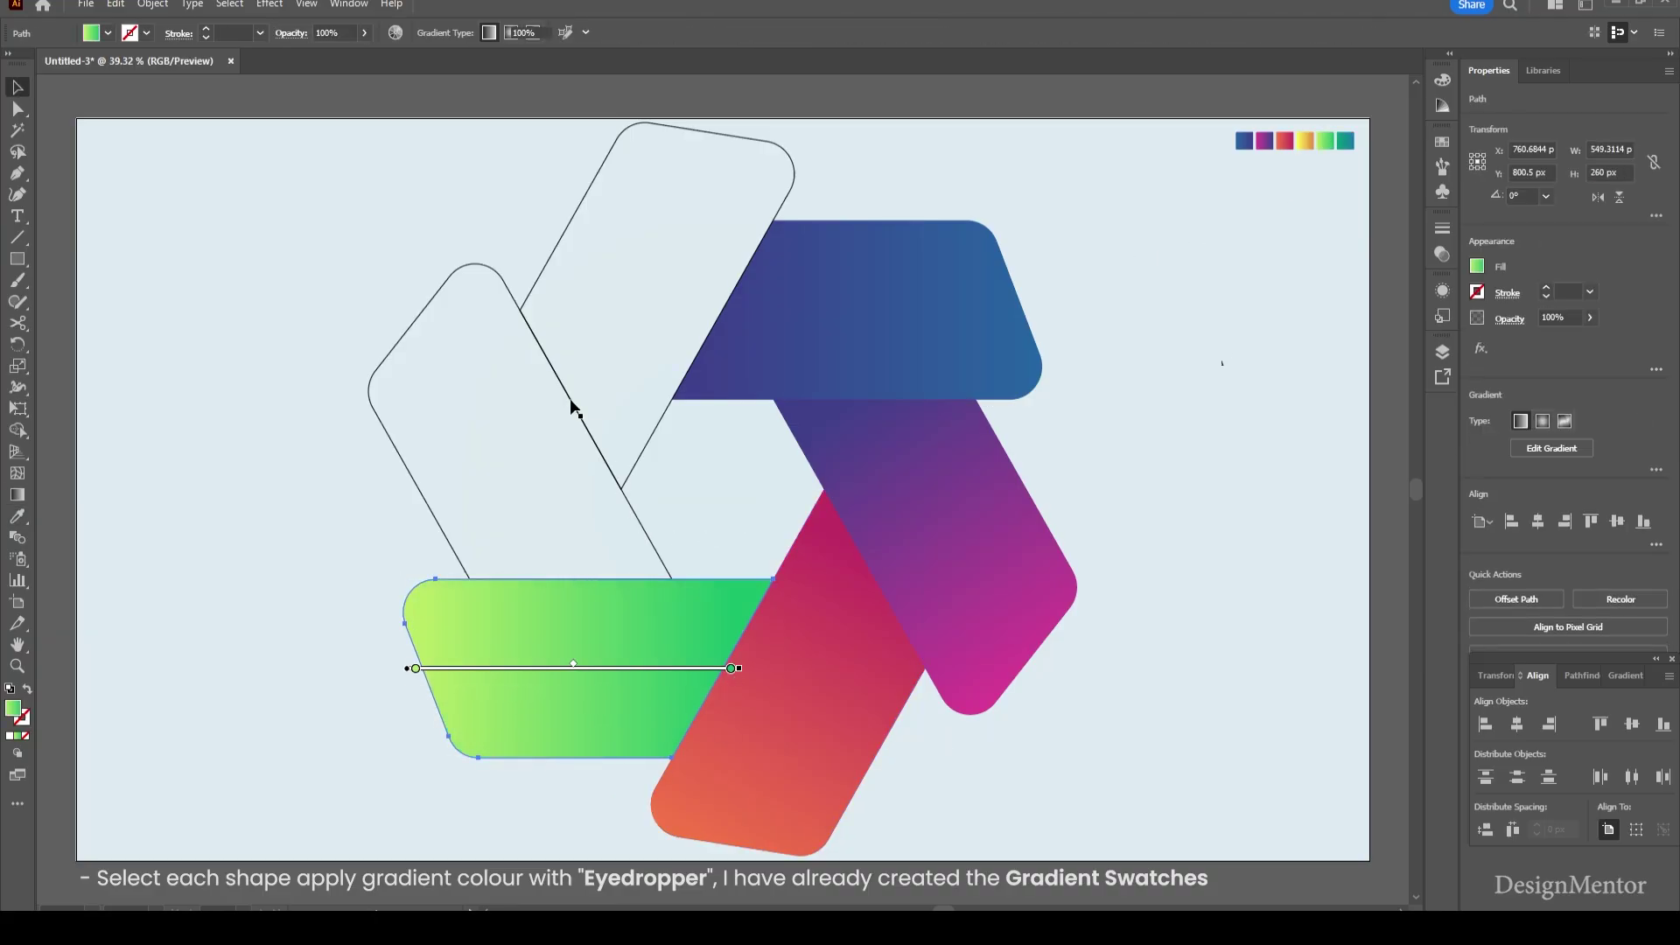
pyautogui.click(570, 404)
pyautogui.press('i')
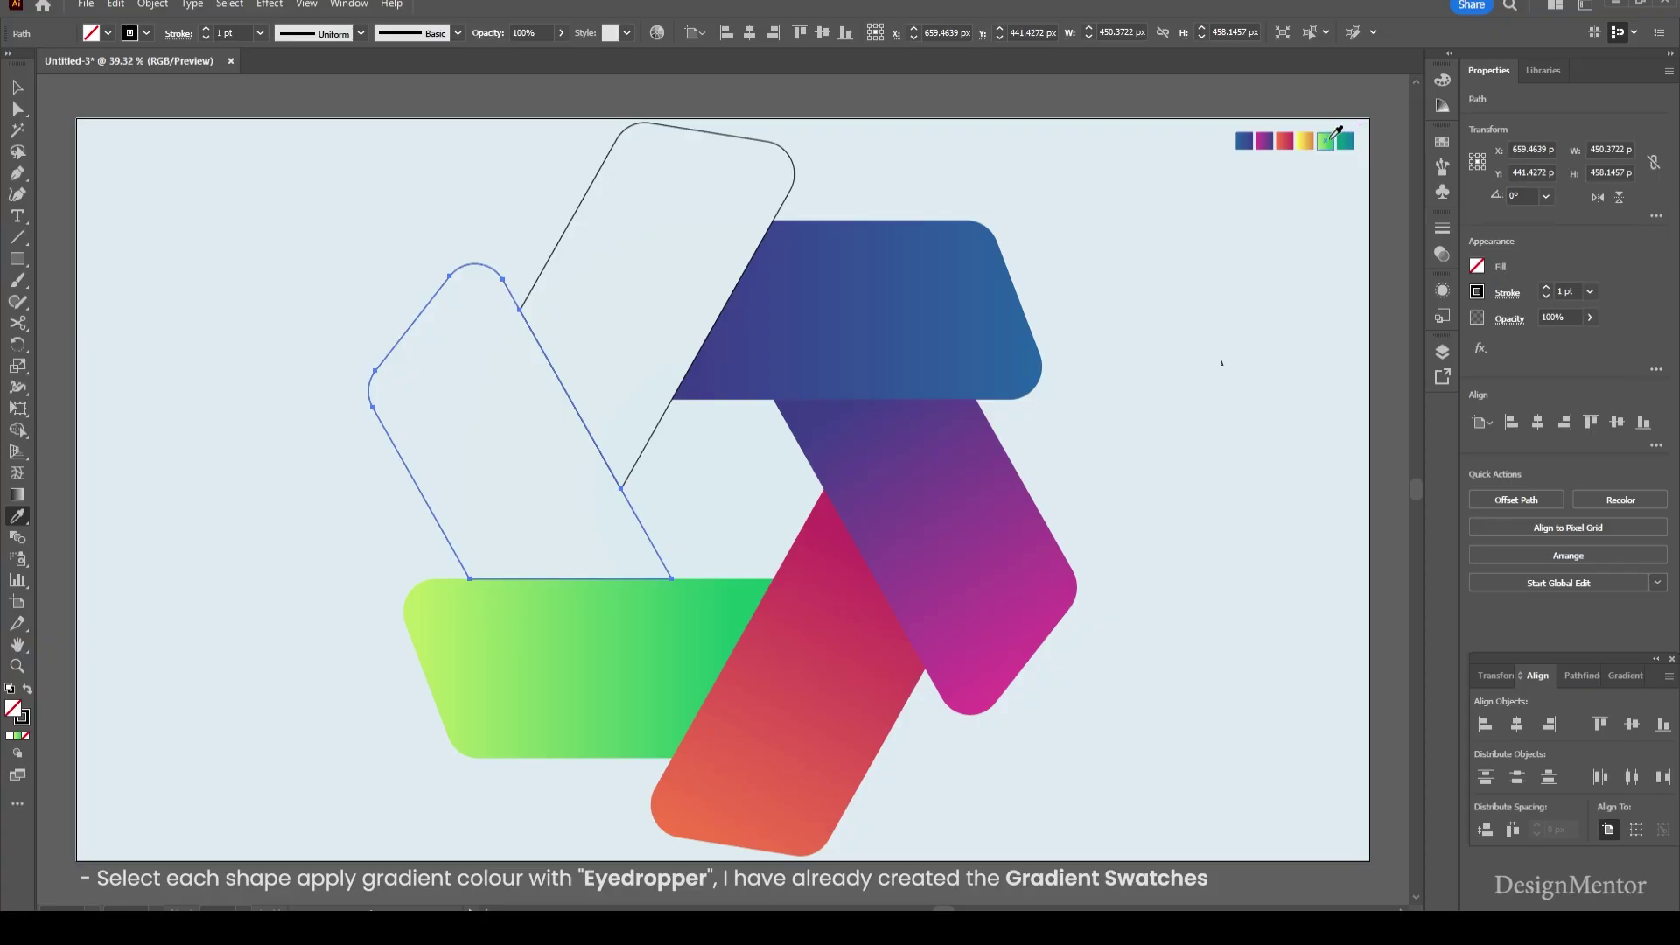
# Fill the lower-left blade with the yellow sample gradient instead and run it horizontally from yellow outside to orange inside
pyautogui.keyDown('ctrl'); pyautogui.click(573, 683); pyautogui.keyUp('ctrl')
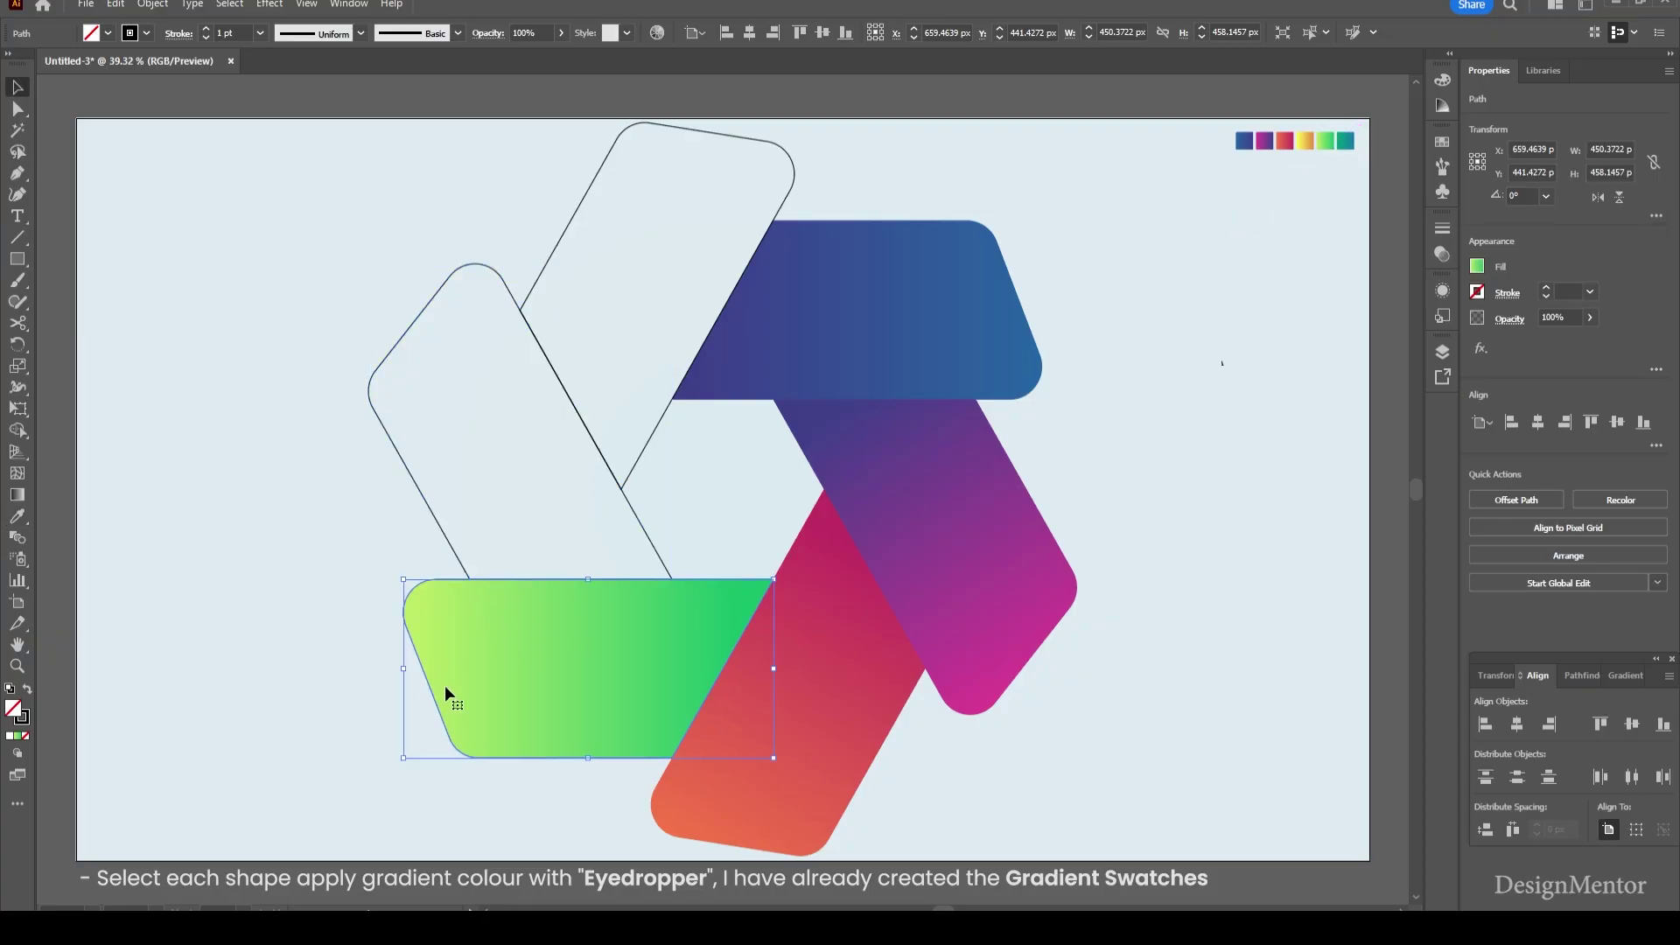
pyautogui.click(1305, 141)
pyautogui.press('g')
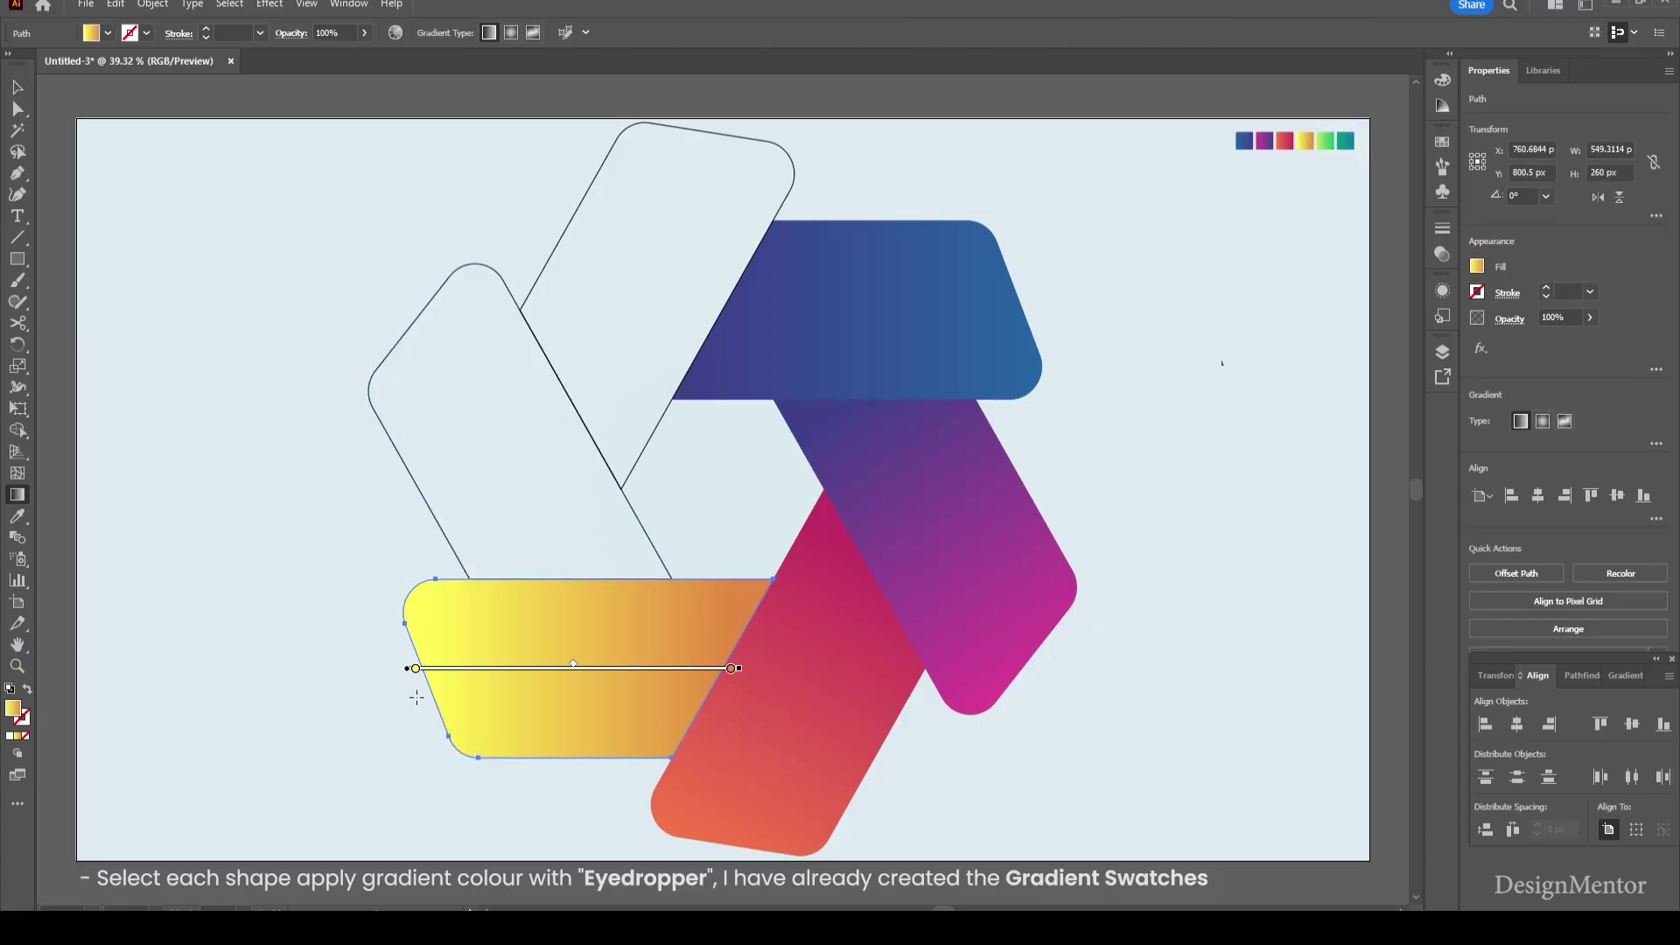
pyautogui.moveTo(407, 678); pyautogui.dragTo(740, 679)
pyautogui.press('v')
# Apply the green sample gradient to the unfilled left blade and run it along the blade from light green outside to darker green inside
pyautogui.click(593, 446)
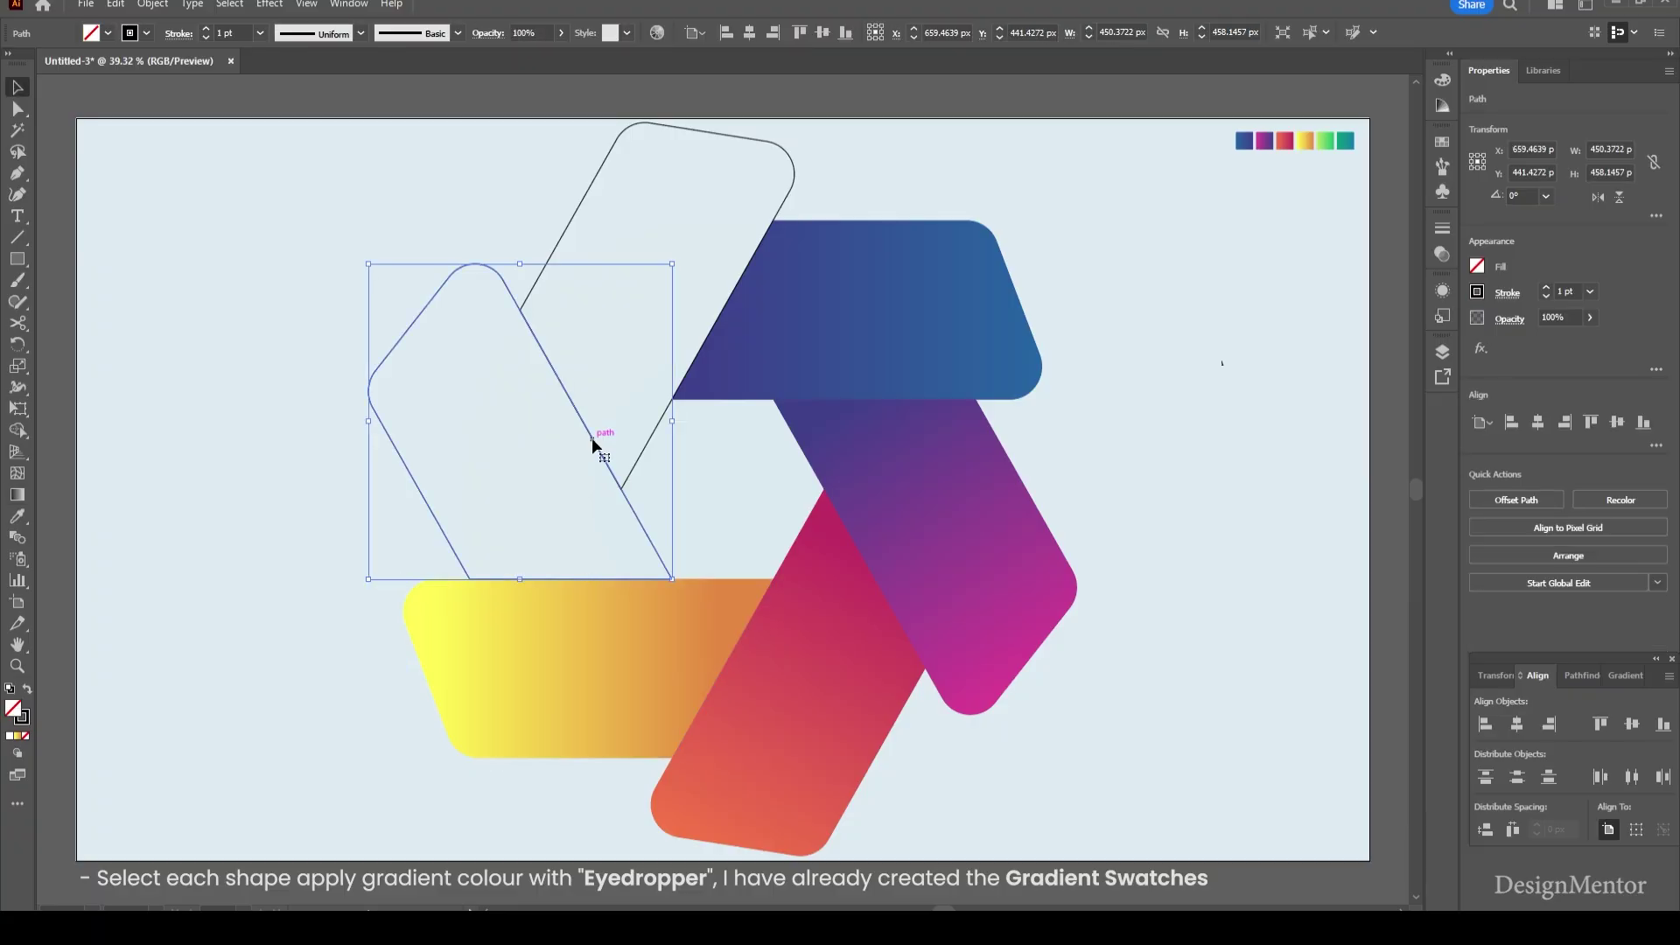
pyautogui.press('i')
pyautogui.click(1325, 140)
pyautogui.press('g')
pyautogui.moveTo(406, 305); pyautogui.dragTo(555, 583)
pyautogui.press('v')
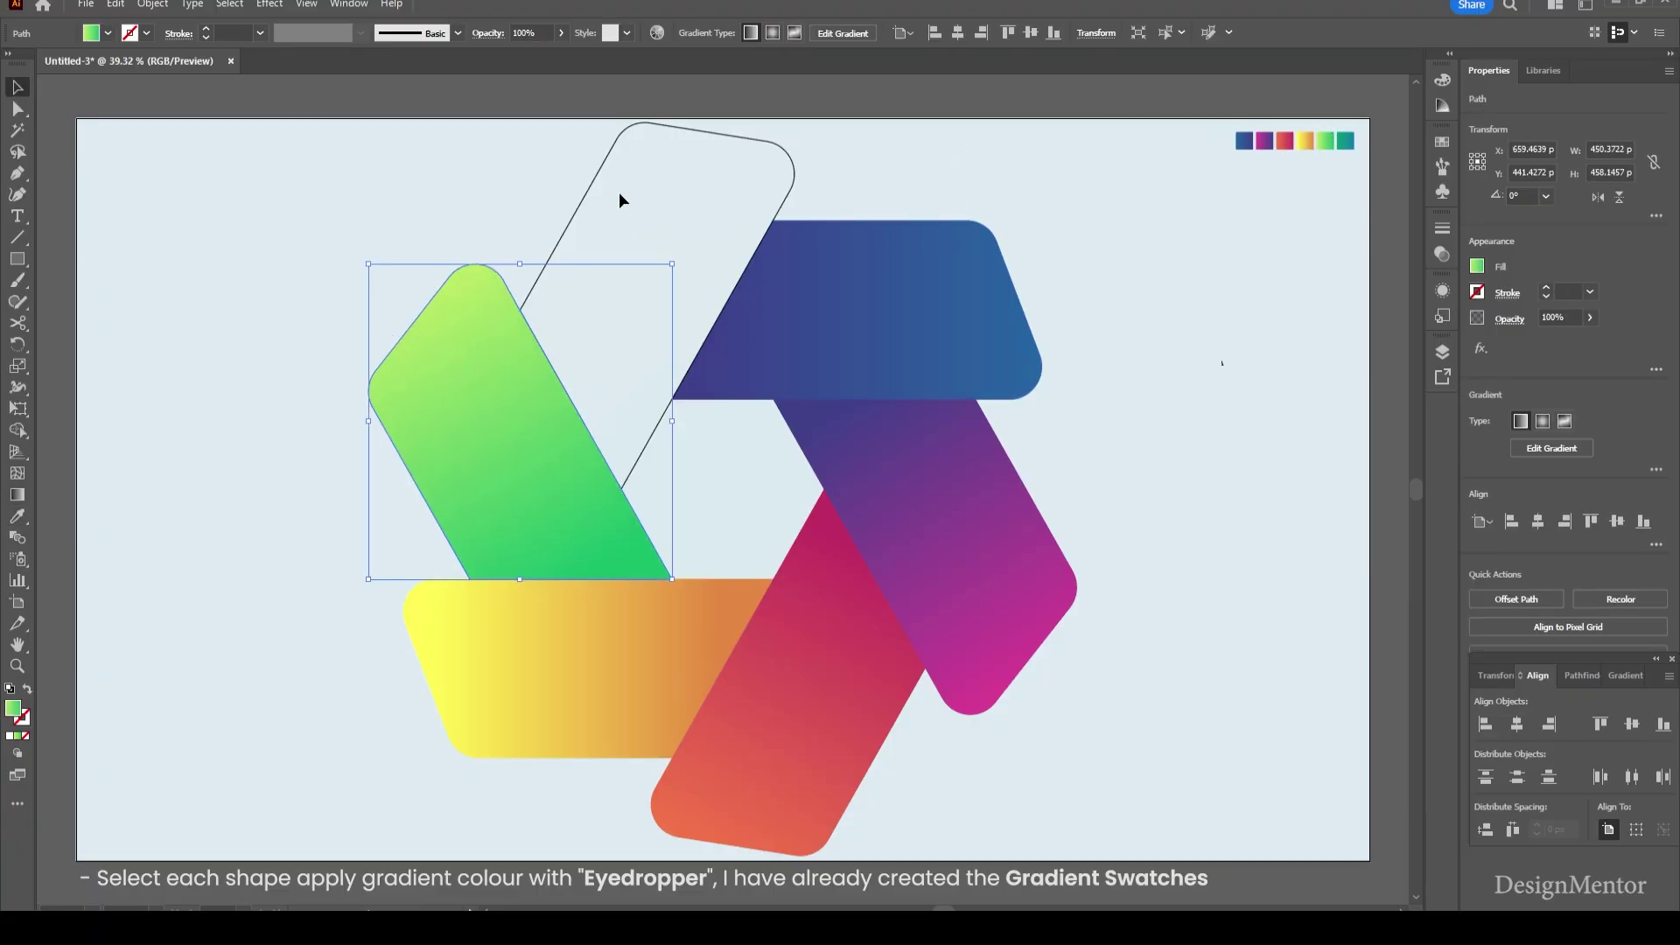
# Apply the teal sample gradient to the top blade and run it along the blade from green outside to blue inside
pyautogui.click(694, 131)
pyautogui.press('i')
pyautogui.click(1350, 142)
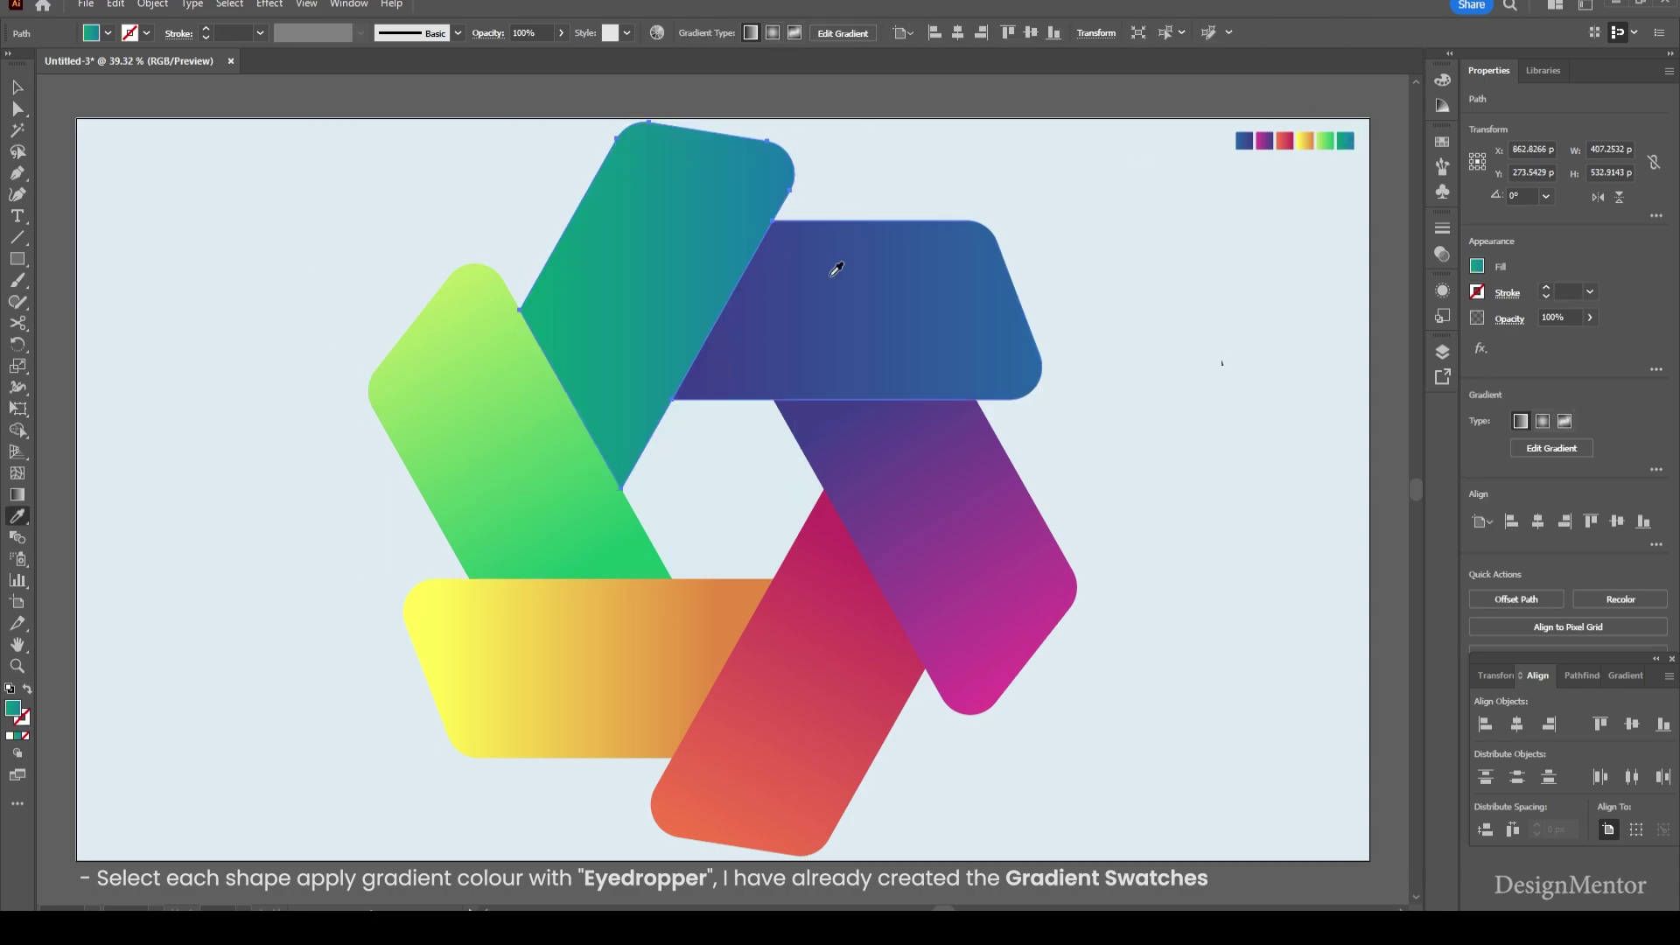
pyautogui.press('g')
pyautogui.moveTo(729, 128); pyautogui.dragTo(561, 404)
pyautogui.press('v')
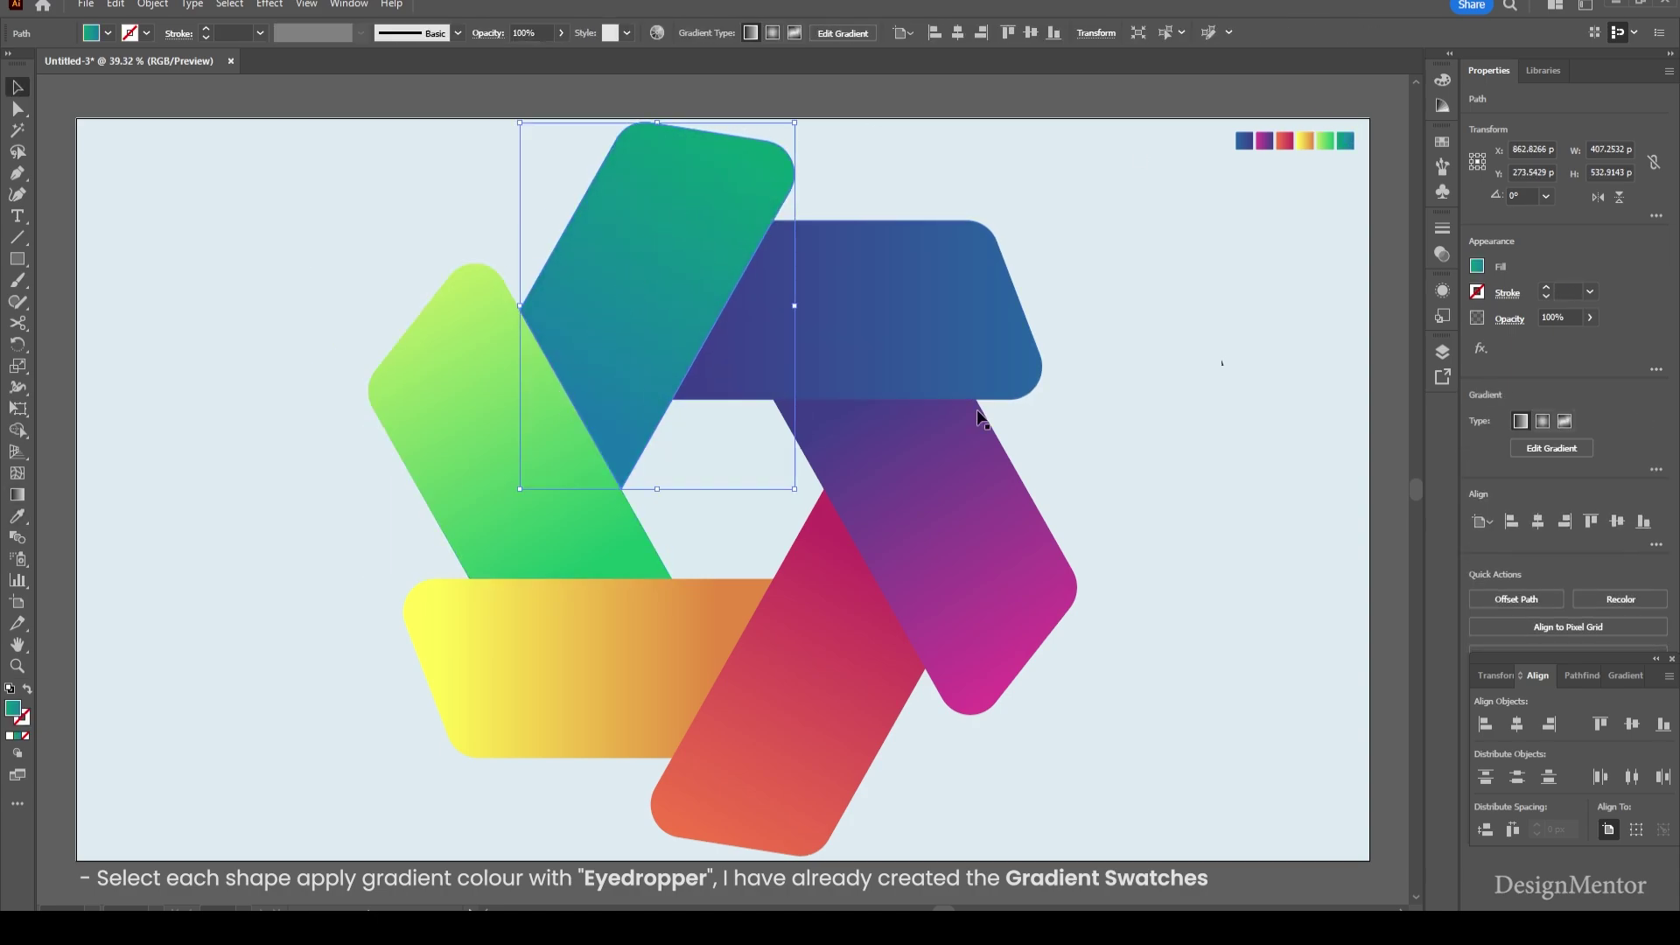
pyautogui.click(1126, 449)
# Scale all six blades down together slightly about their common centre
pyautogui.moveTo(396, 192); pyautogui.dragTo(1077, 764)
pyautogui.press('e')
pyautogui.moveTo(1077, 856); pyautogui.dragTo(1054, 828)
pyautogui.press('v')
pyautogui.click(1126, 798)
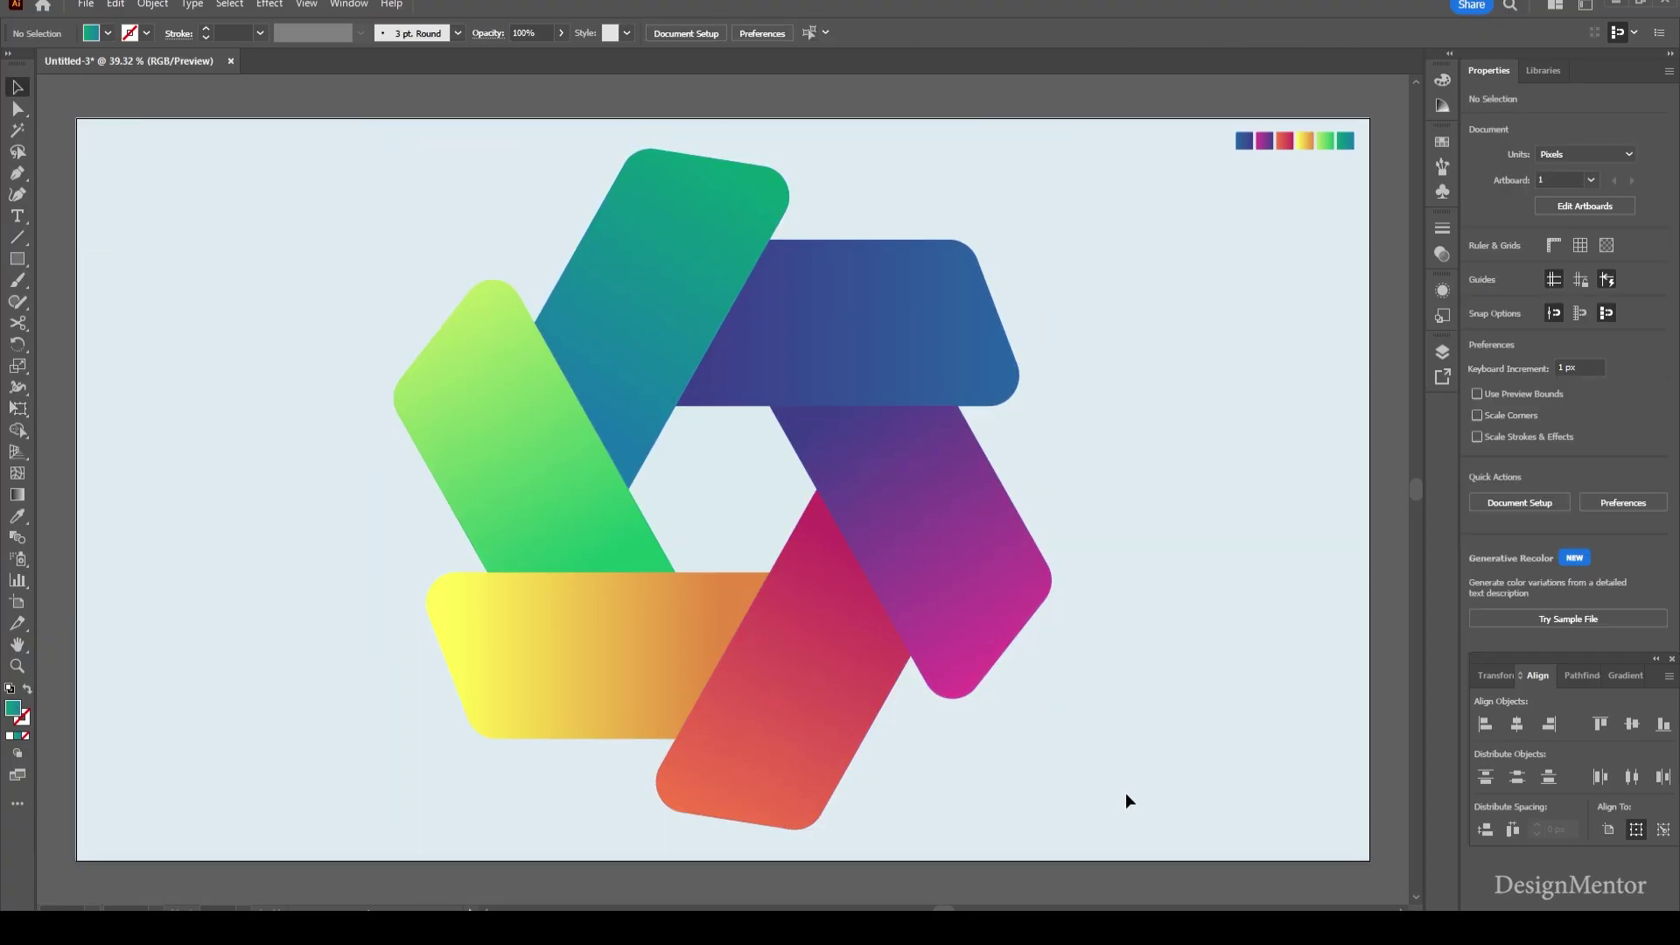
# Add a Multiply drop shadow to the blue blade with 55% opacity, 5 px offsets, 5 px blur and grey colour 7c7c7c
pyautogui.click(900, 318)
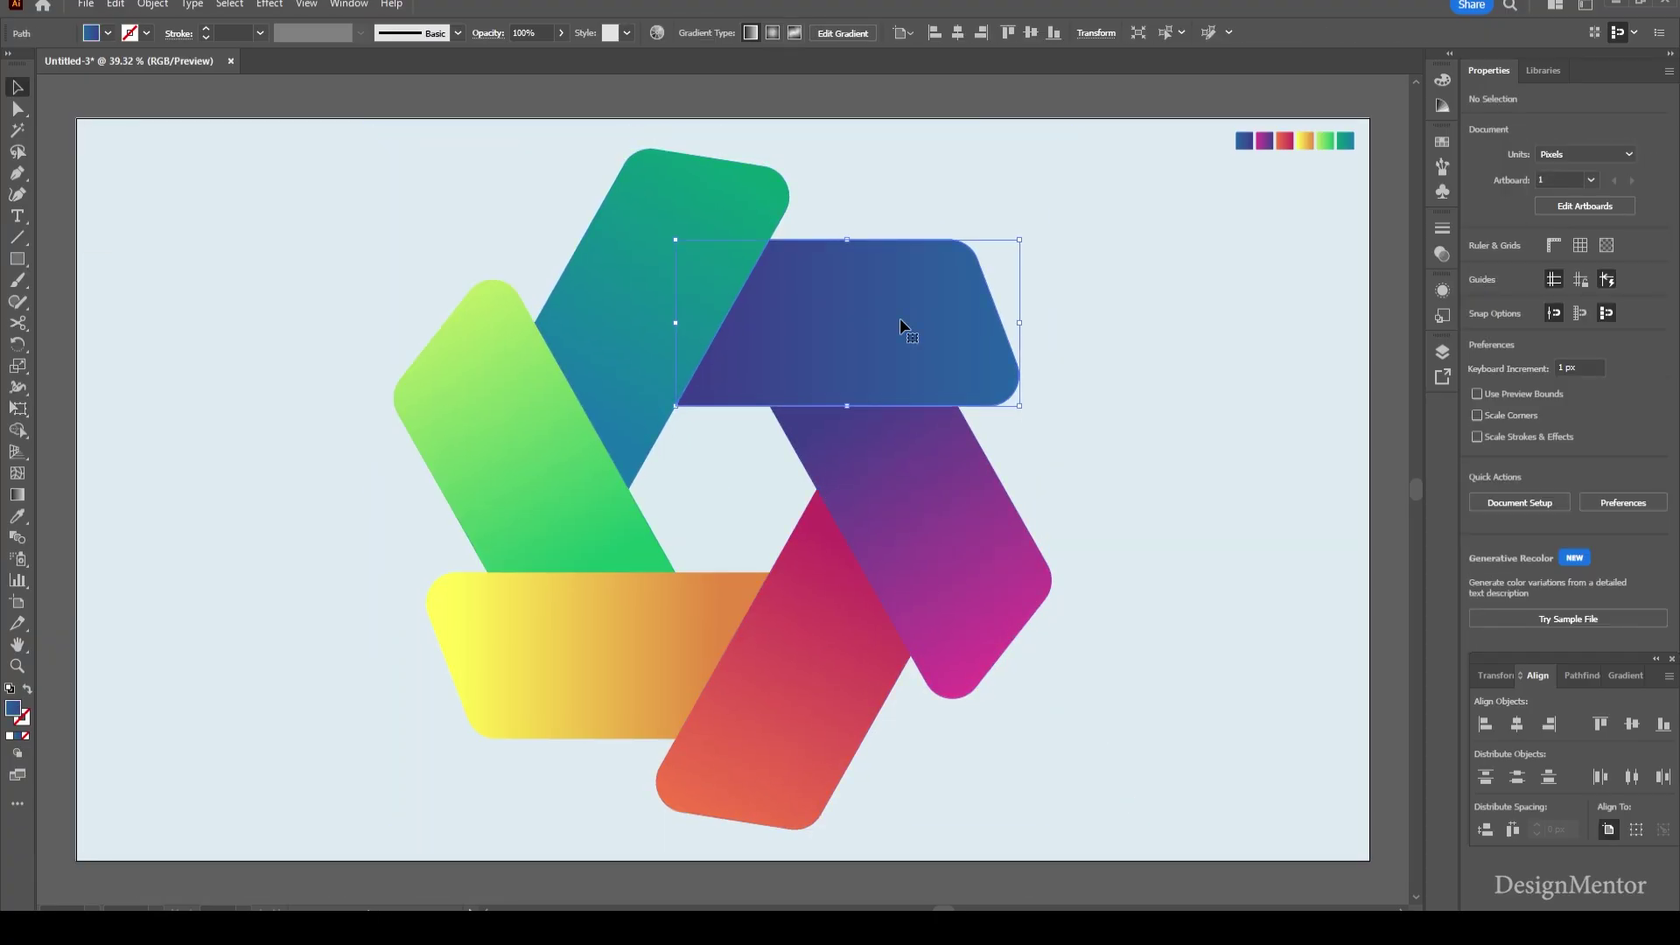
pyautogui.click(270, 4)
pyautogui.moveTo(315, 212)
pyautogui.click(504, 208)
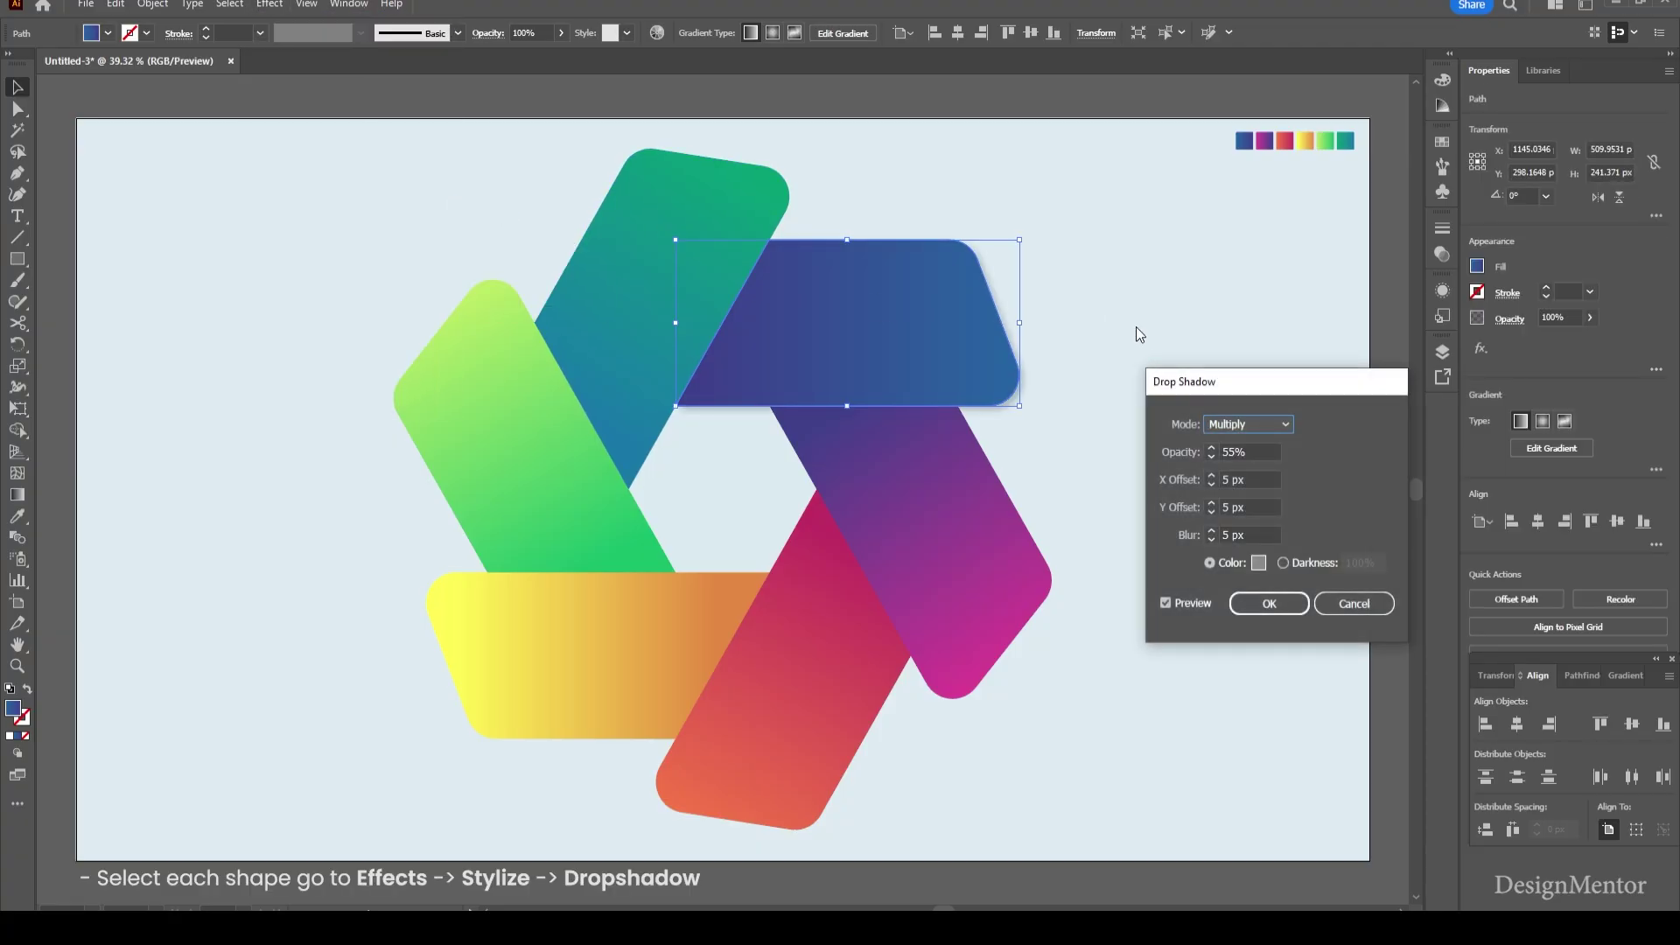
pyautogui.click(1260, 564)
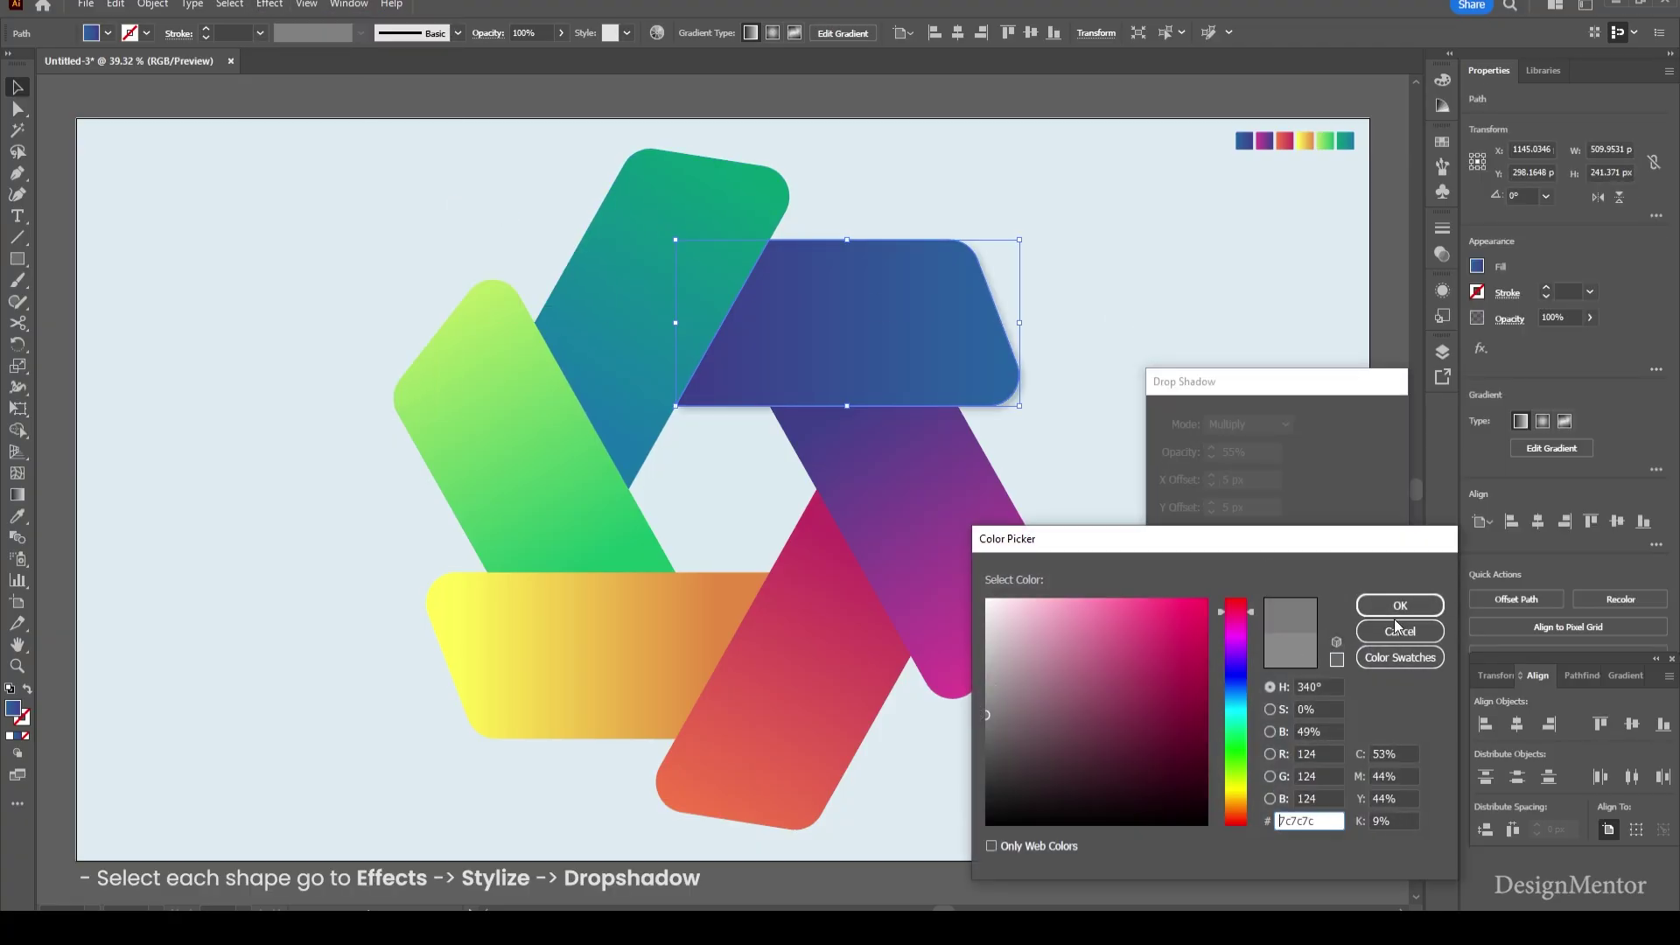
pyautogui.click(1399, 606)
pyautogui.click(1261, 593)
# Add the same drop shadow to the purple-pink blade
pyautogui.click(947, 525)
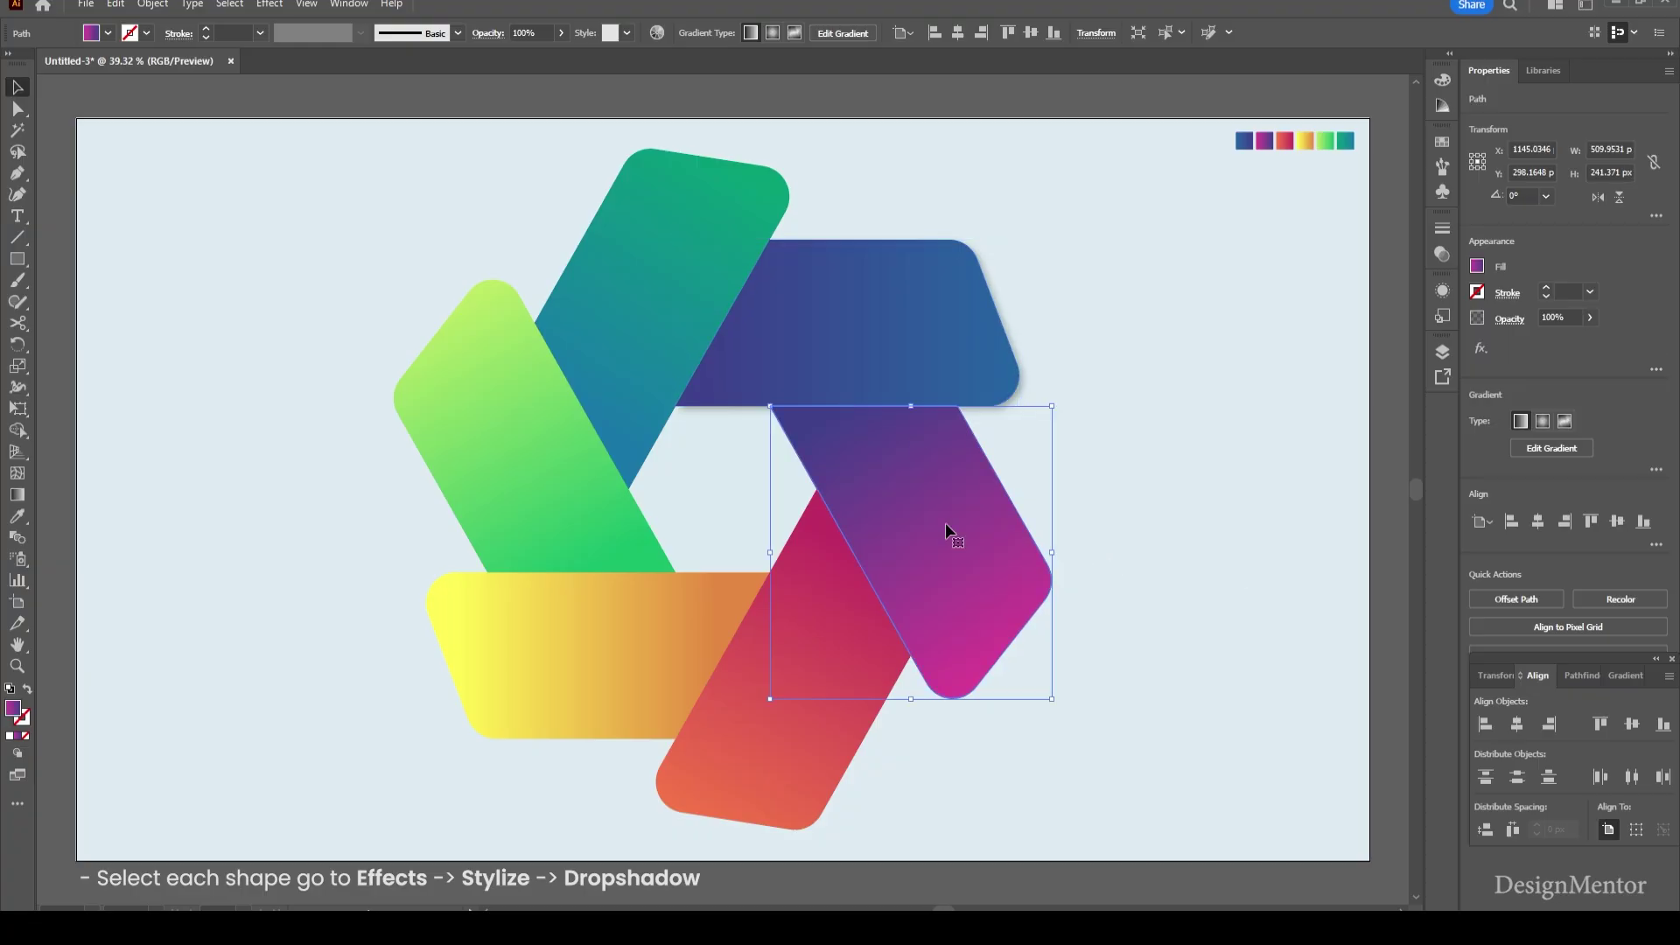
pyautogui.click(263, 11)
pyautogui.moveTo(326, 208)
pyautogui.click(542, 209)
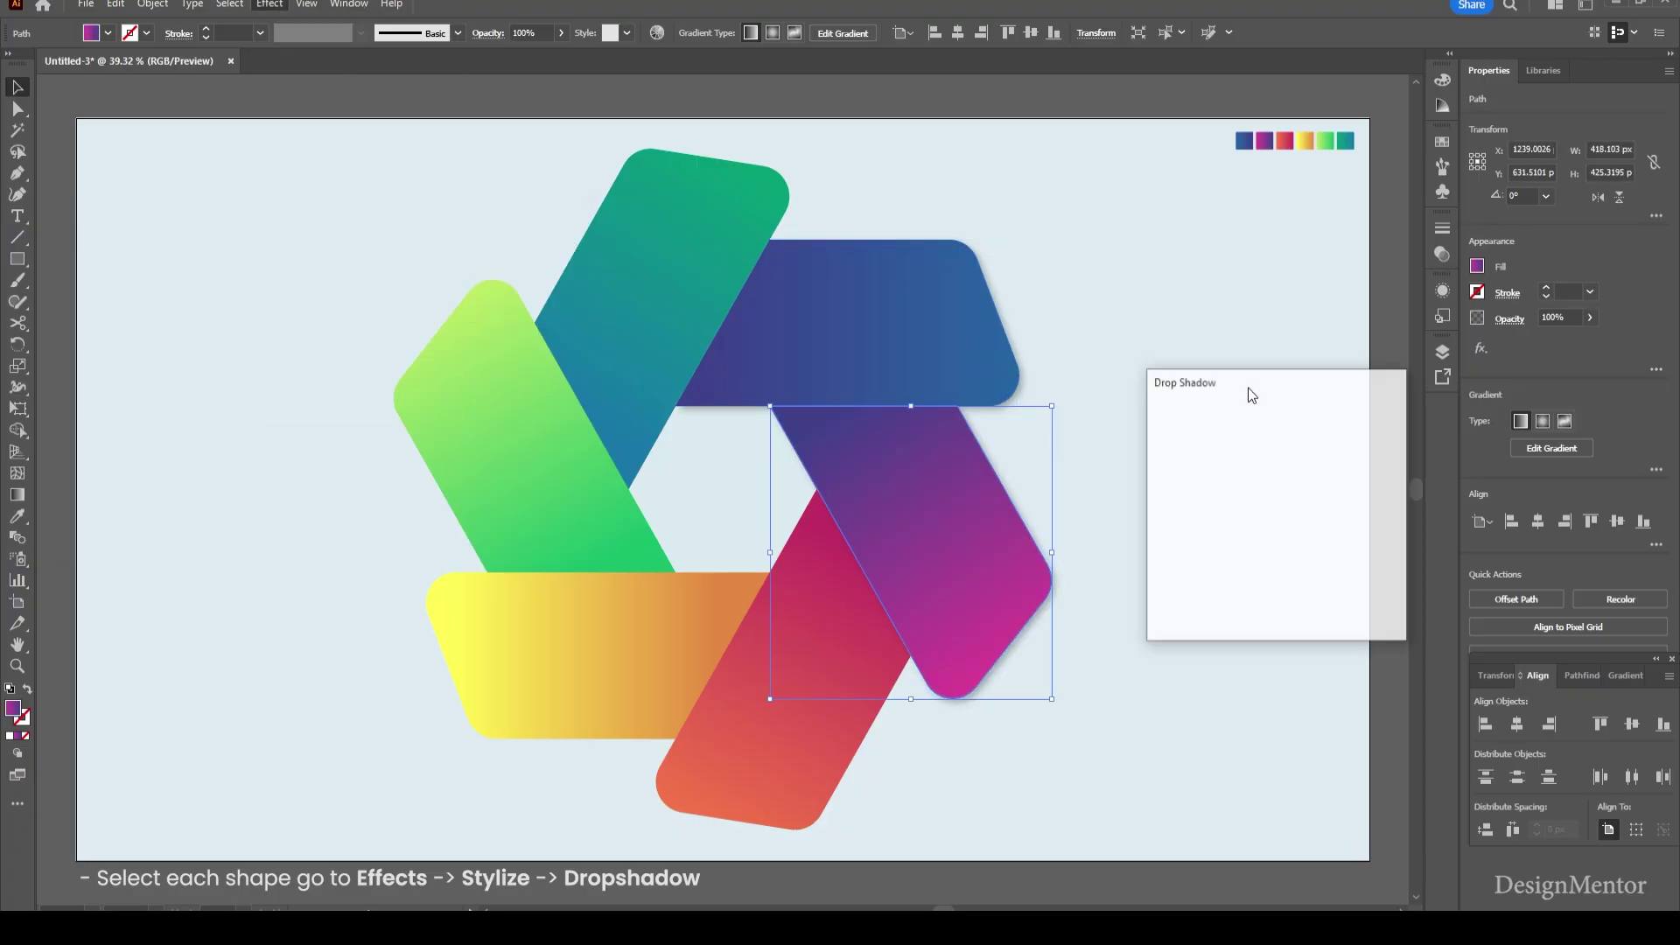
pyautogui.click(1260, 599)
# Add a drop shadow to the red-orange blade with Multiply mode, 55% opacity, and 5 px offsets and blur
pyautogui.click(860, 686)
pyautogui.click(270, 5)
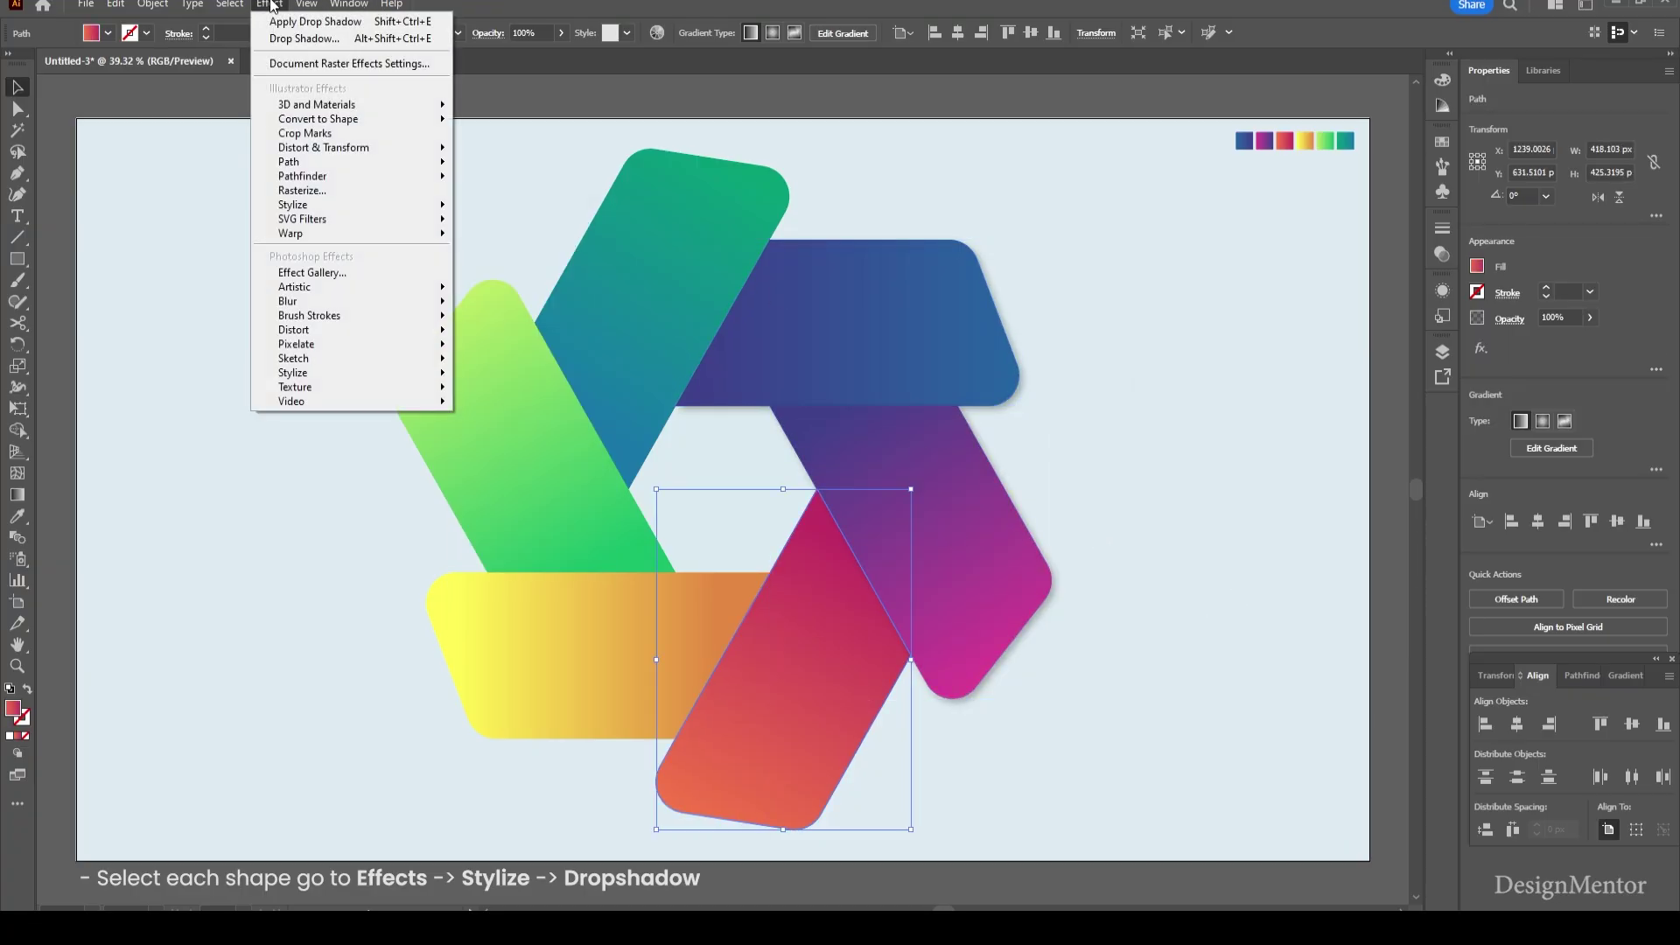
pyautogui.moveTo(297, 204)
pyautogui.click(516, 208)
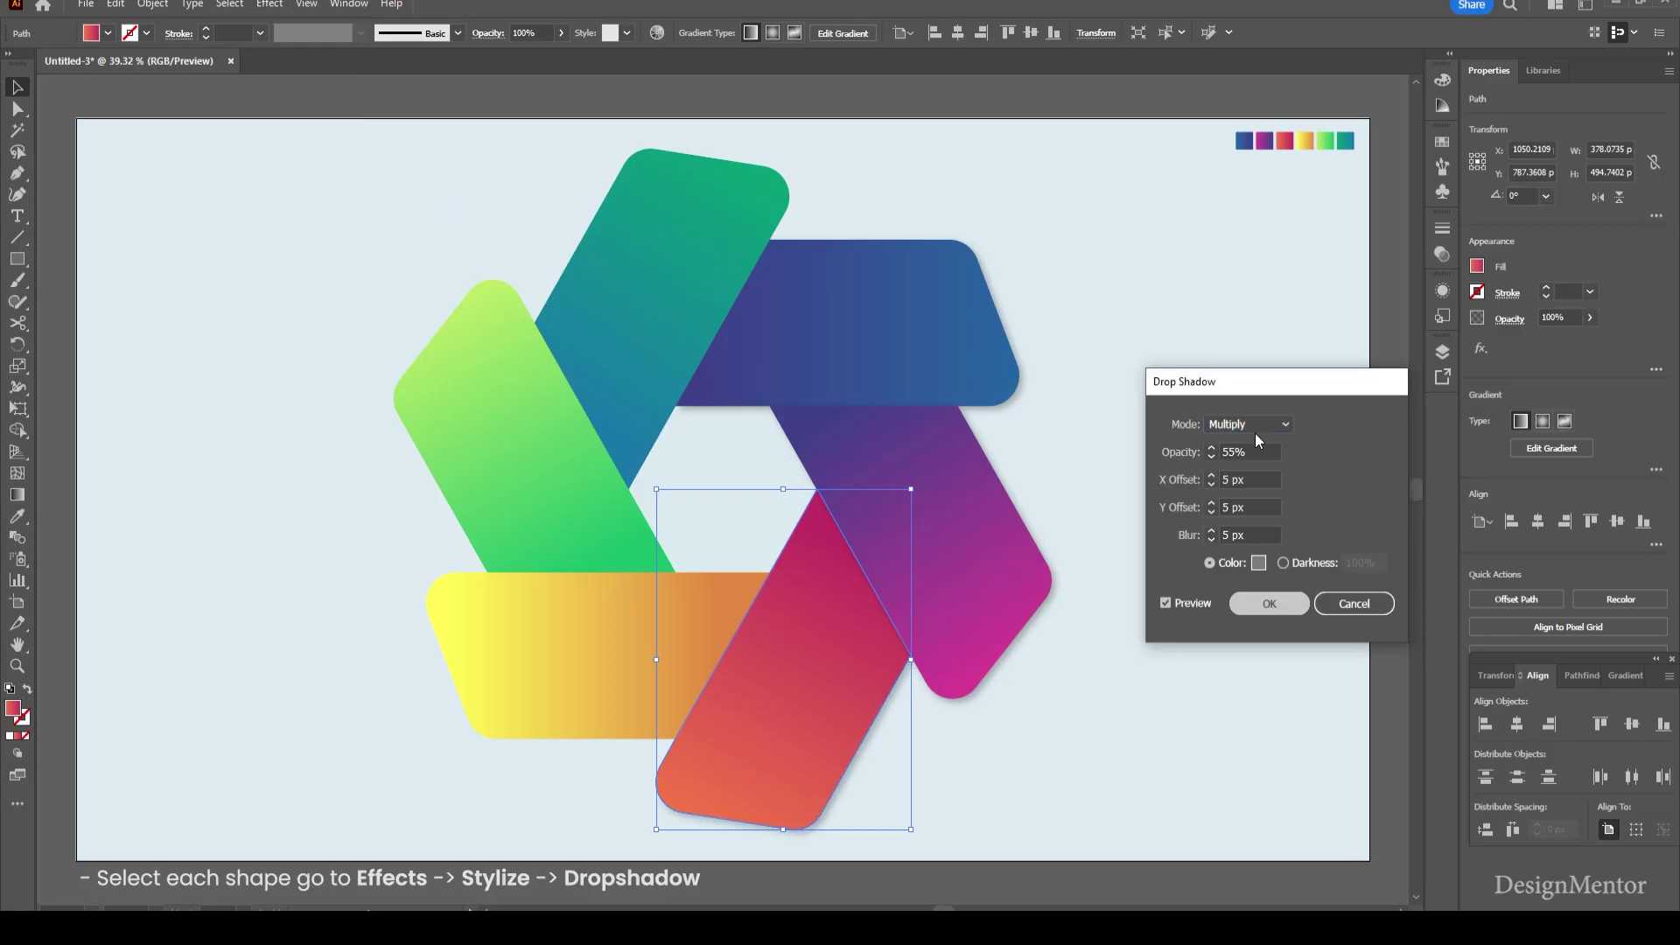
pyautogui.click(1269, 604)
# Add the same drop shadow to the yellow-orange blade
pyautogui.click(537, 656)
pyautogui.click(270, 5)
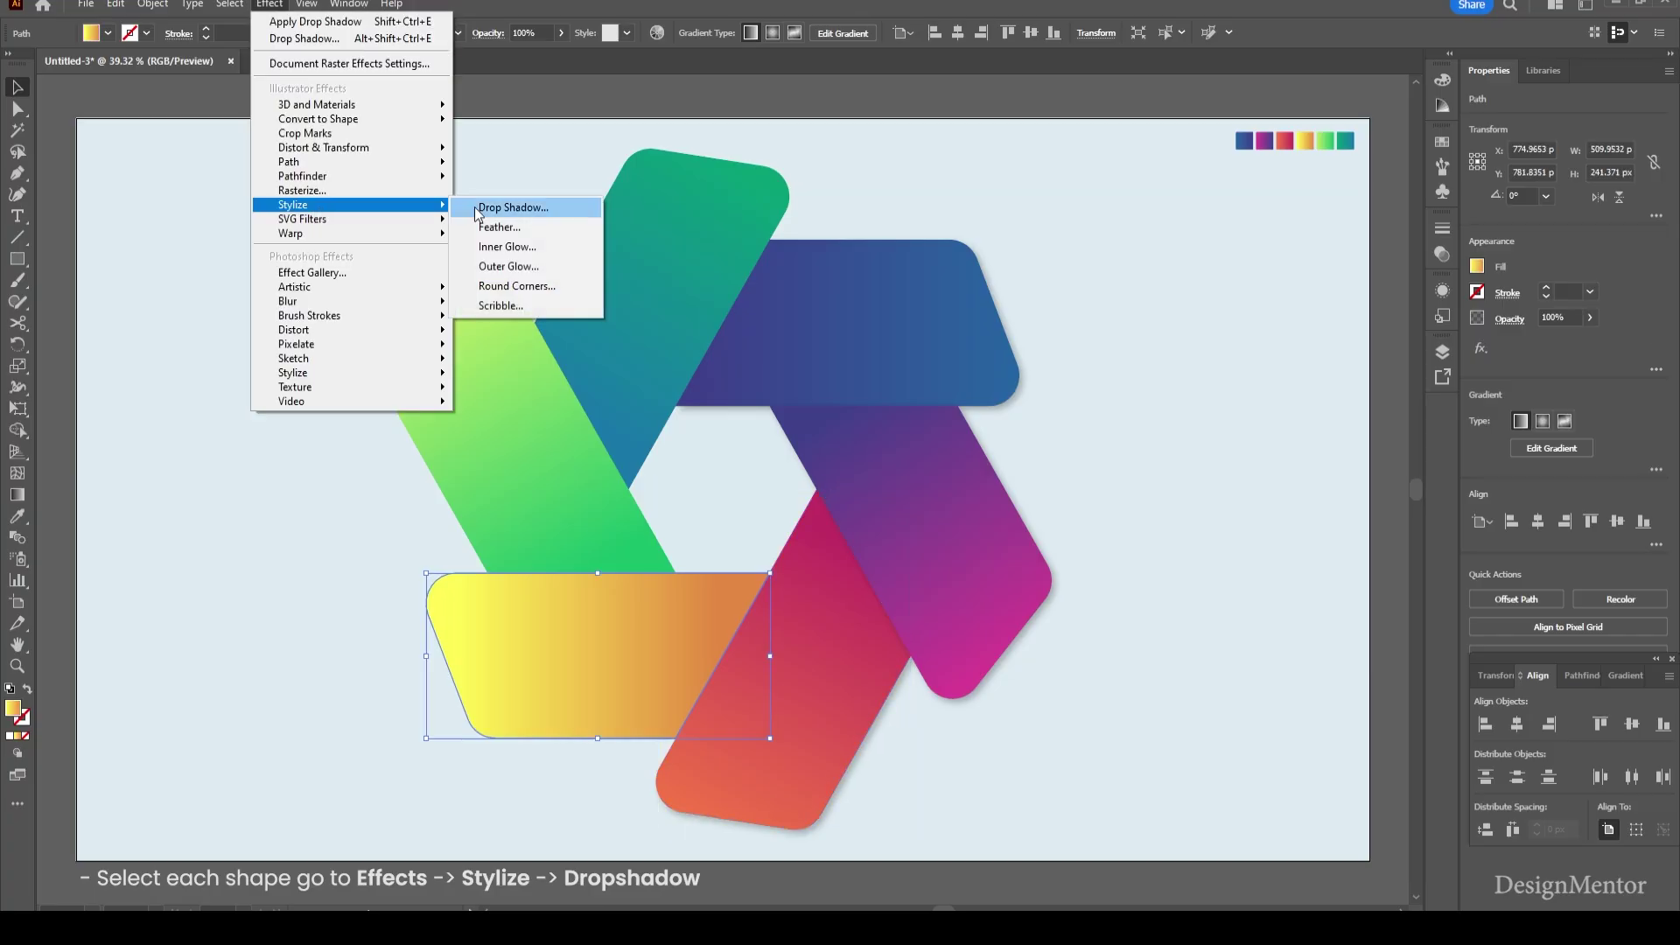
pyautogui.click(477, 210)
pyautogui.click(1273, 600)
# Add the same drop shadow to the green blade
pyautogui.click(545, 444)
pyautogui.click(271, 6)
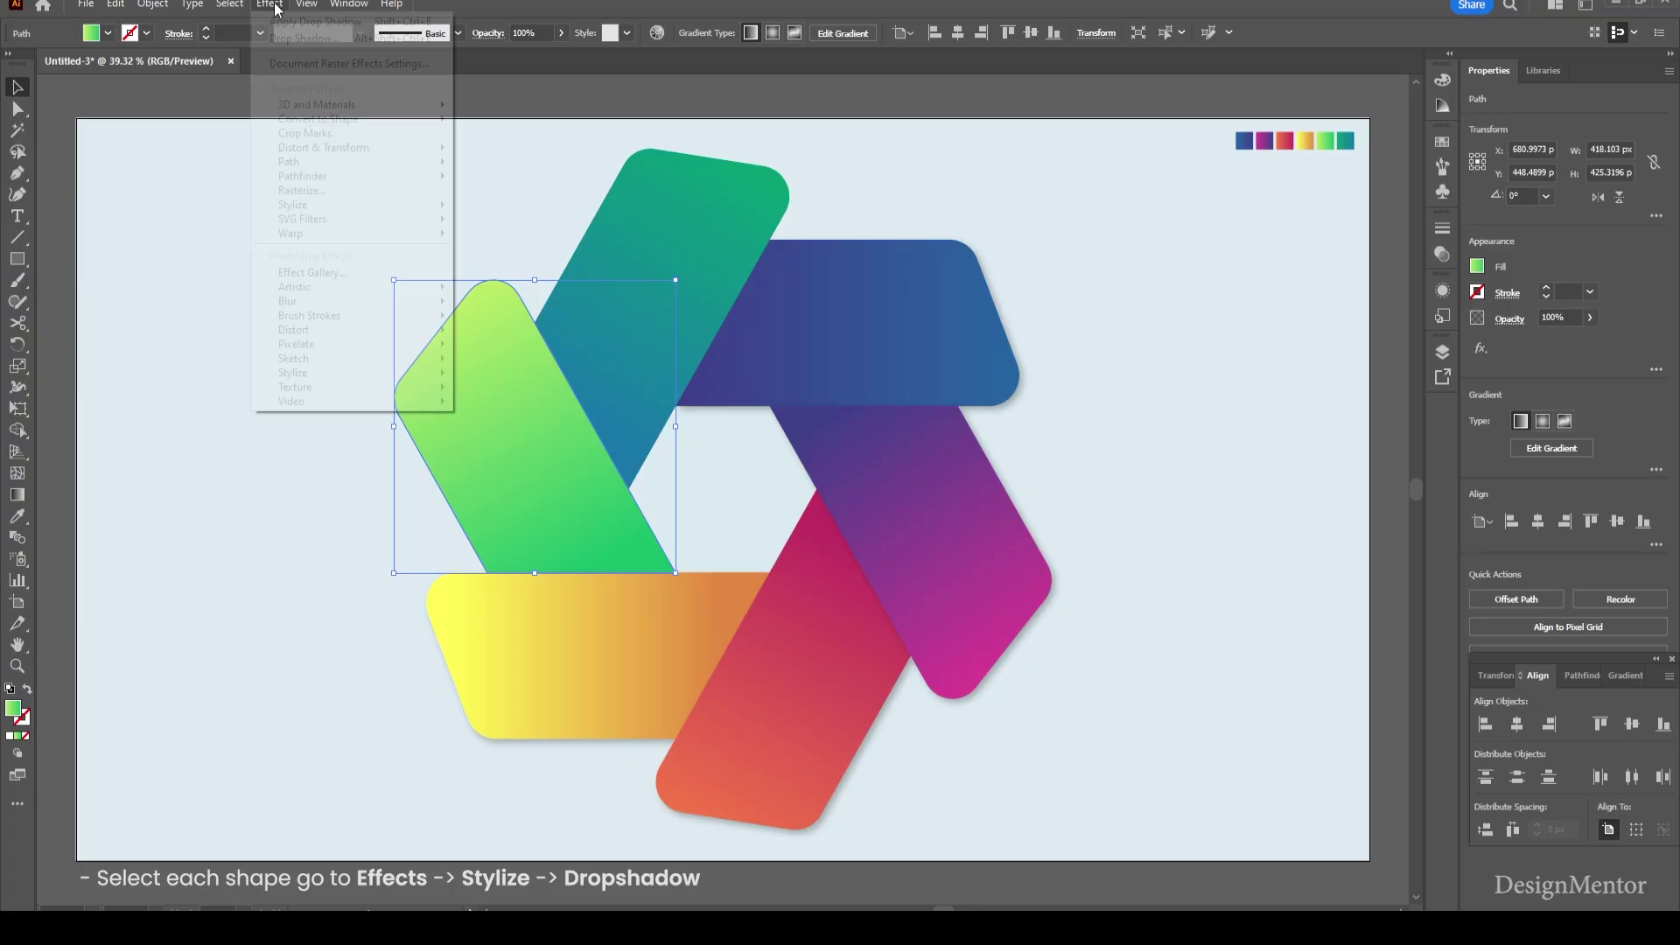
pyautogui.moveTo(298, 204)
pyautogui.click(490, 208)
pyautogui.click(1279, 600)
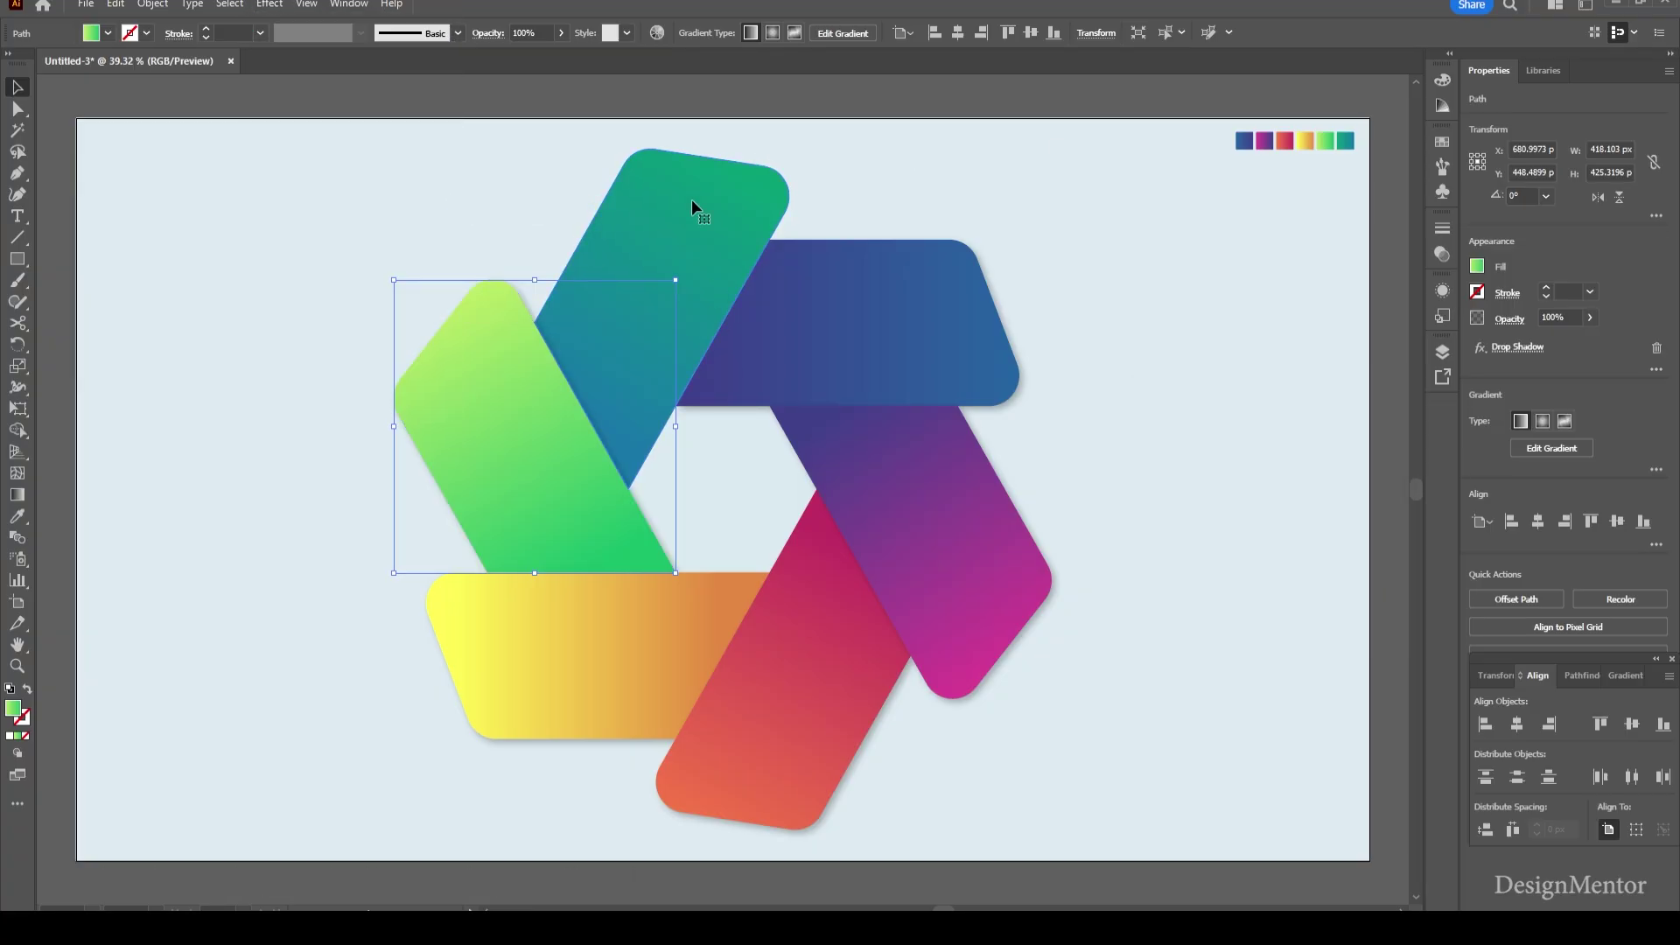
# Add a drop shadow to the teal top blade with Multiply mode, 55% opacity, and 5 px offsets and blur, and clear the selection
pyautogui.click(691, 205)
pyautogui.click(270, 5)
pyautogui.click(490, 208)
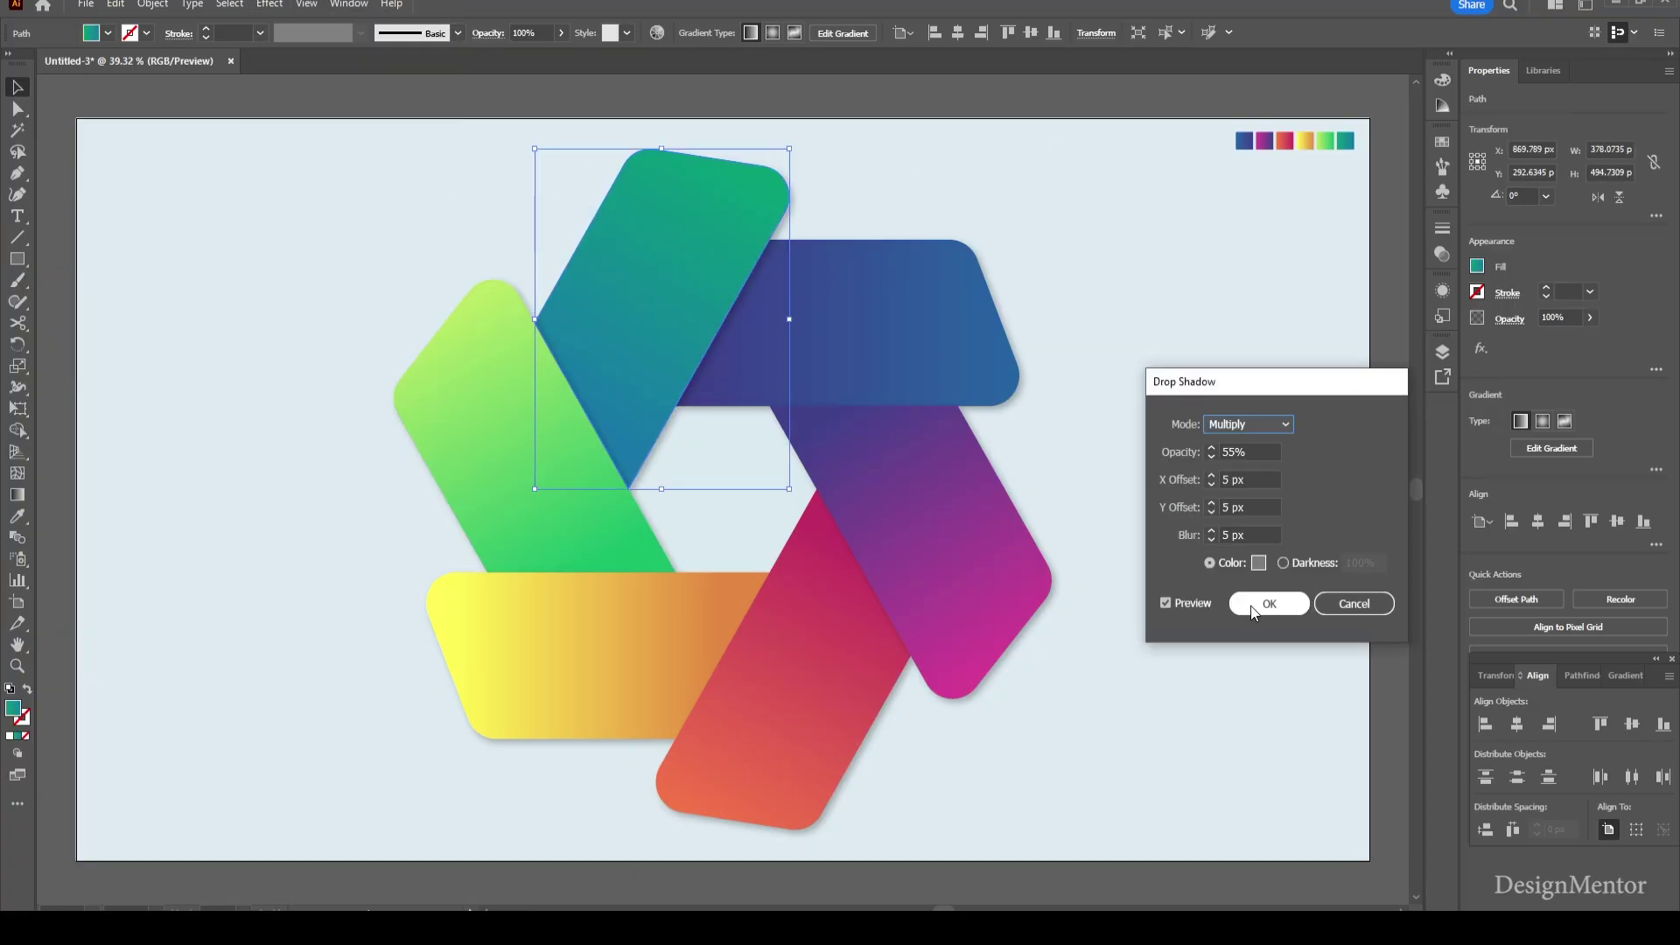
pyautogui.click(1254, 605)
pyautogui.click(1165, 539)
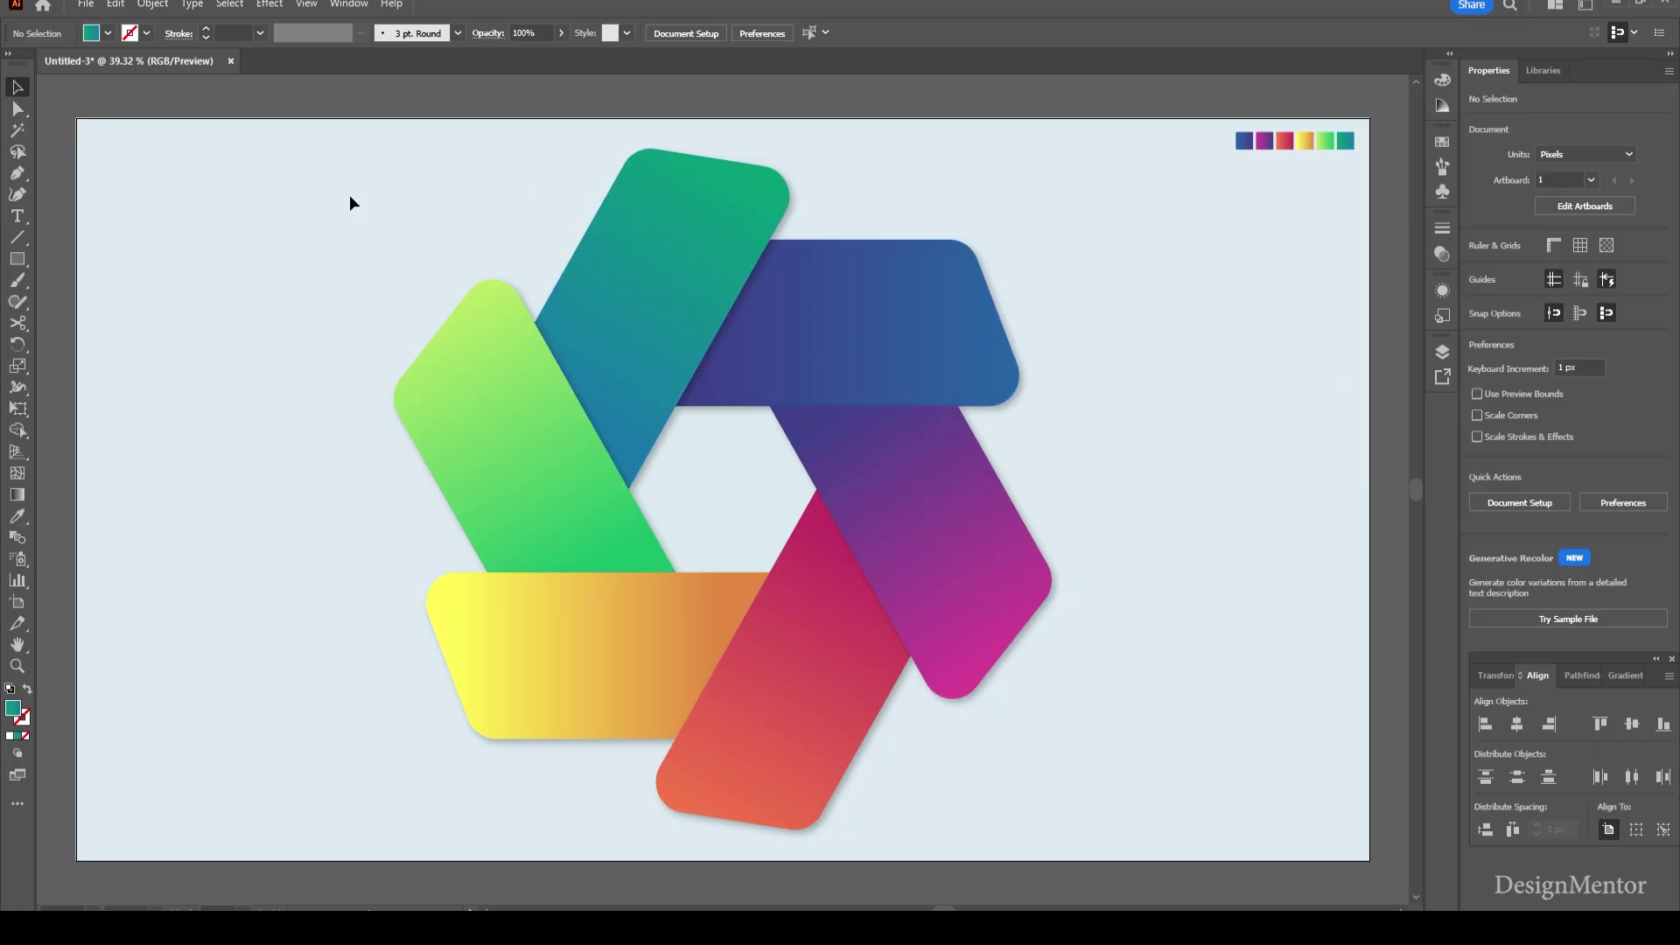
# Set the default fill colour to white with nothing selected
pyautogui.click(109, 33)
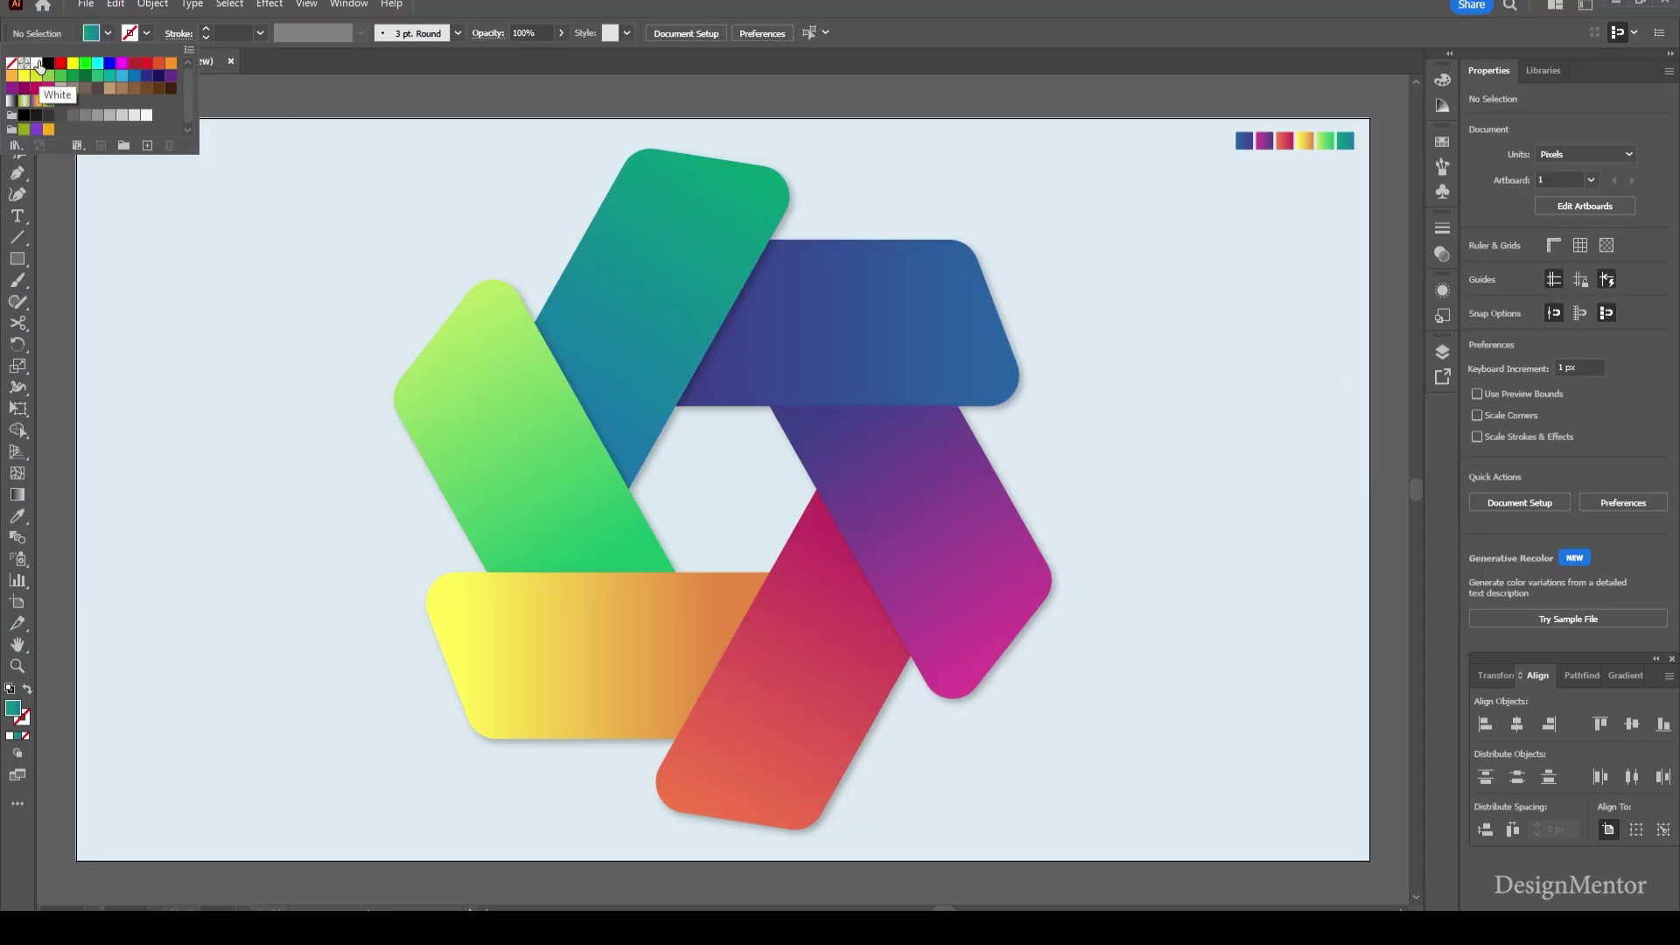
pyautogui.click(37, 64)
pyautogui.press('Escape')
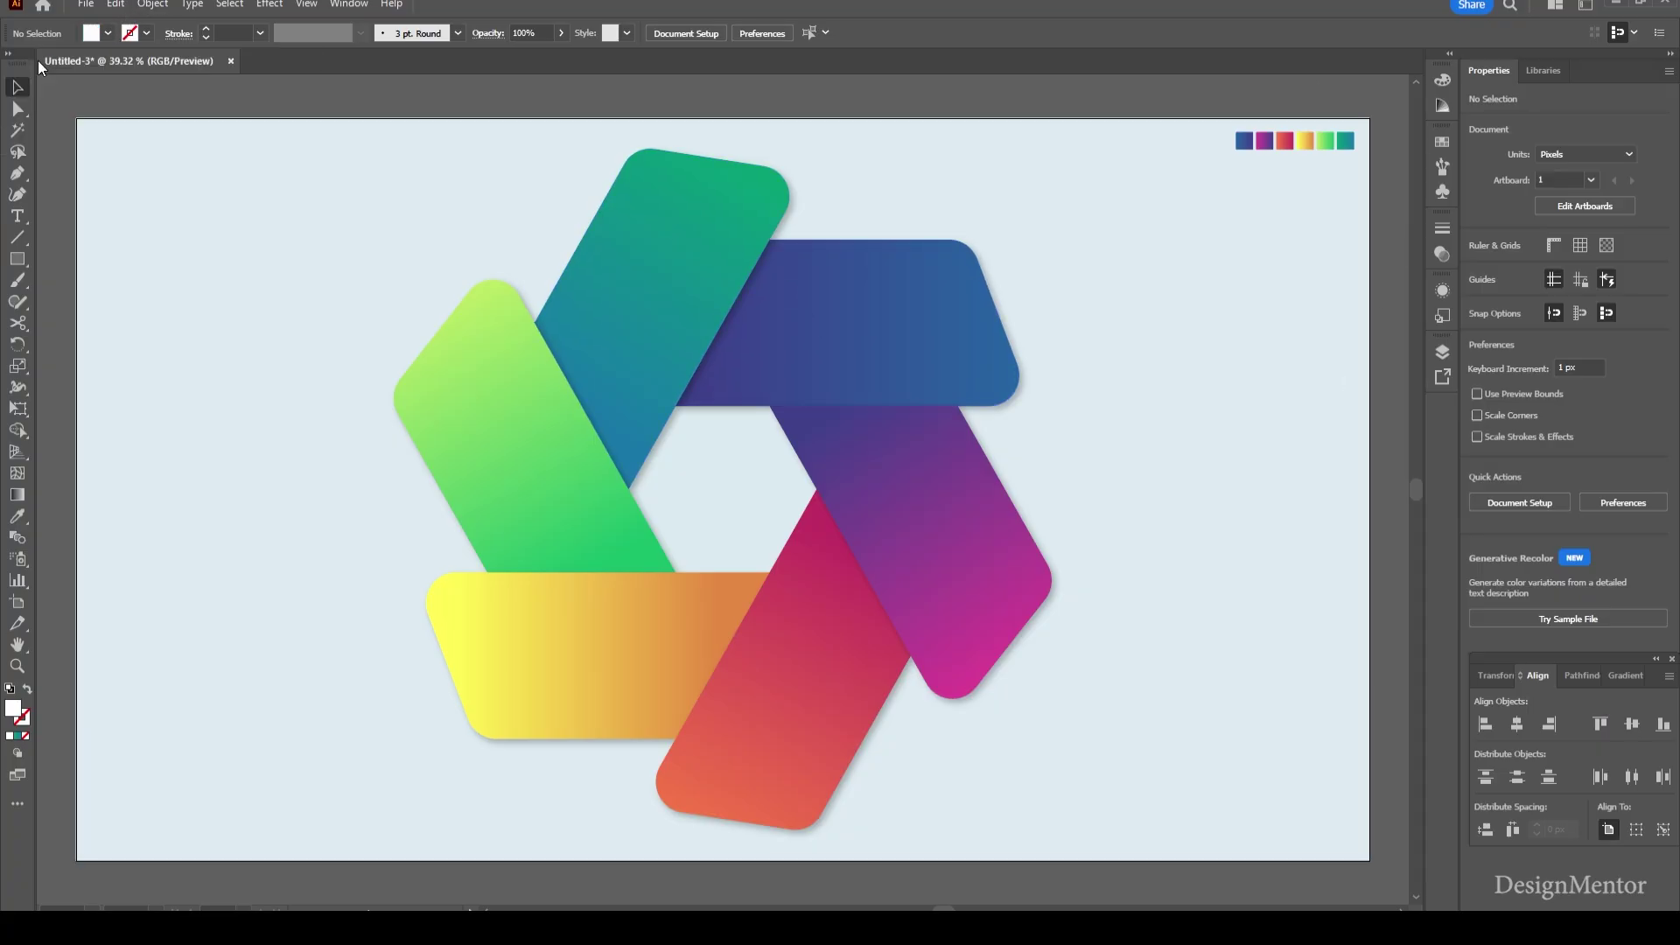
# Place a point-text label on the blue blade and fill its text with white
pyautogui.click(17, 216)
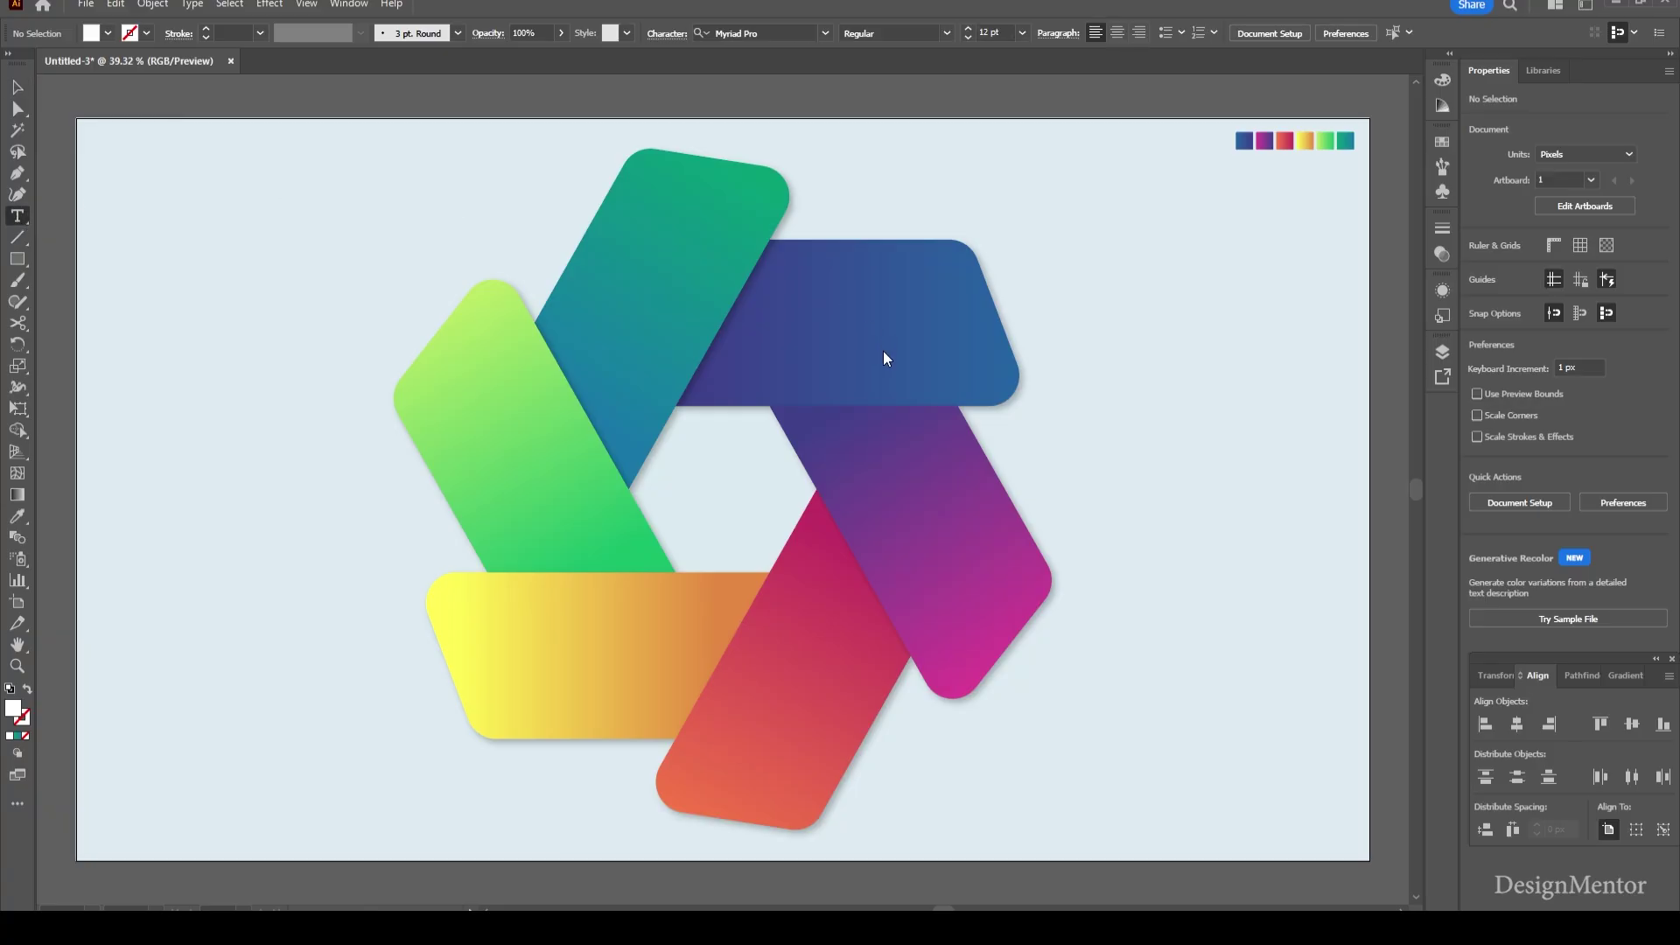
pyautogui.click(772, 324)
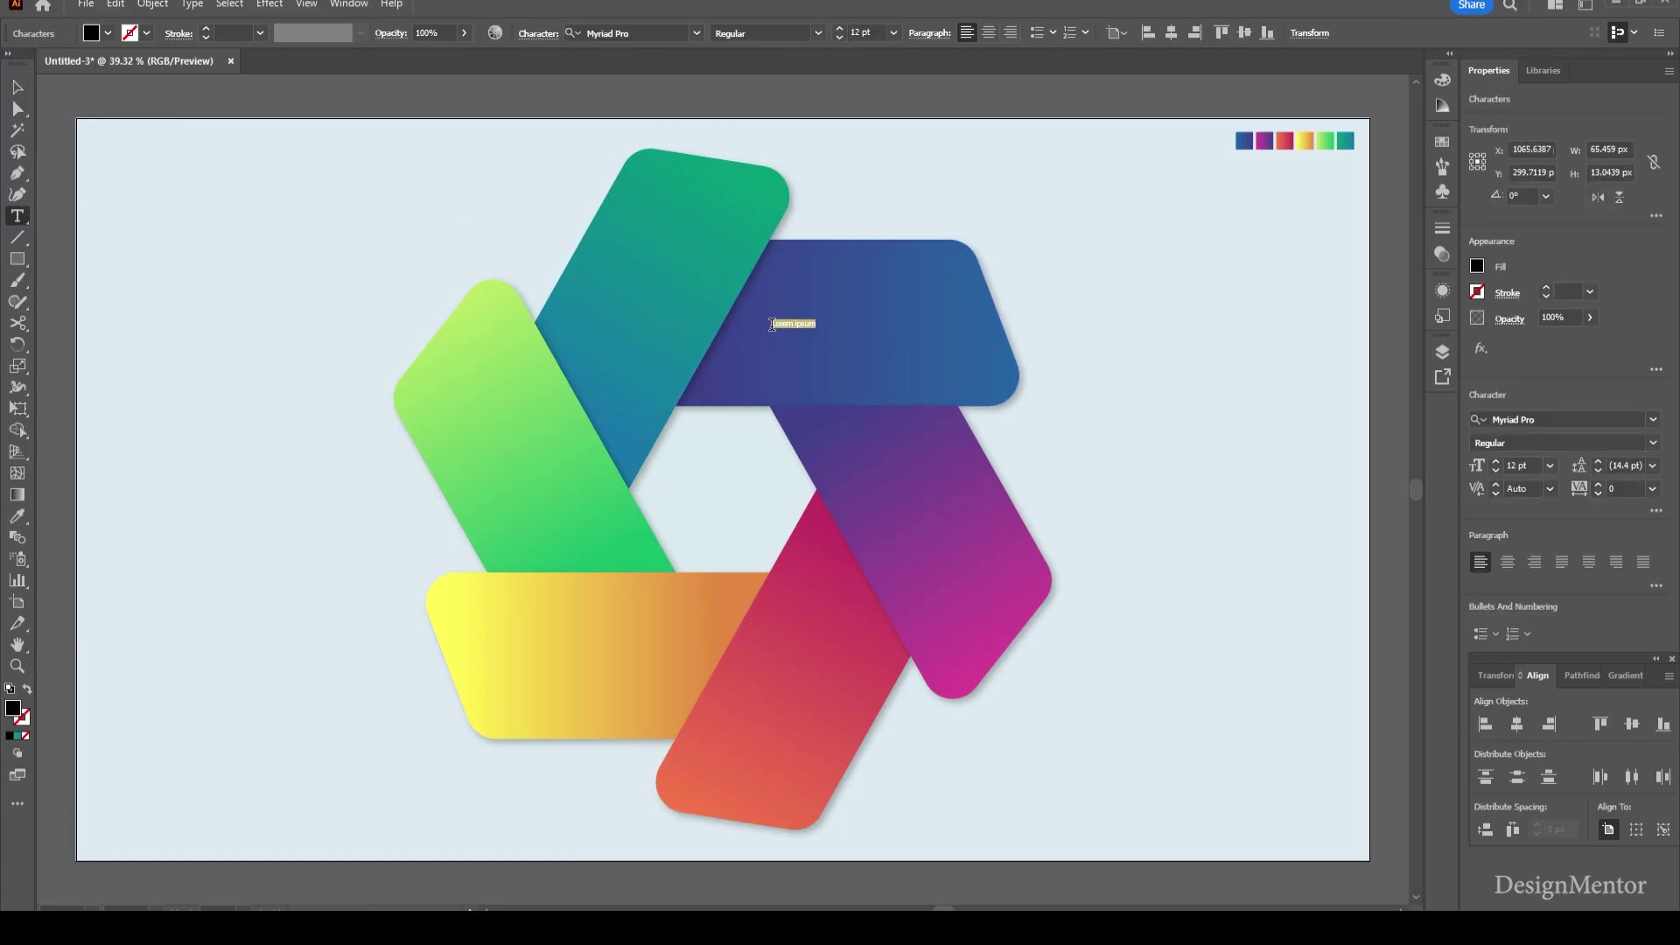
pyautogui.click(109, 35)
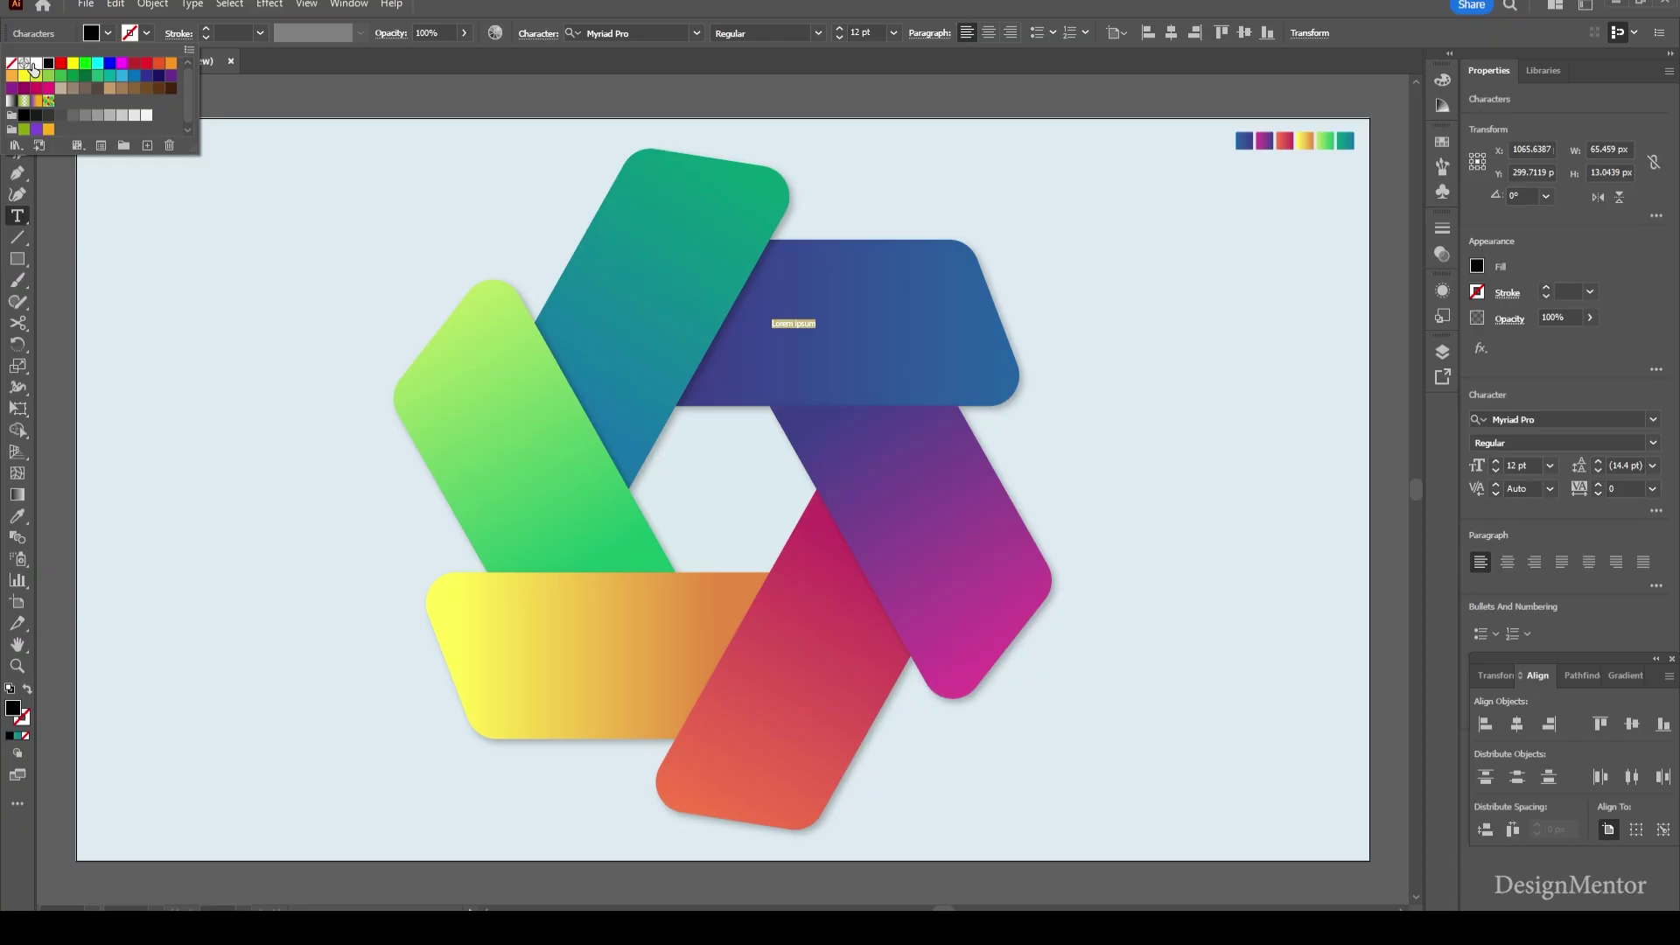
pyautogui.click(35, 64)
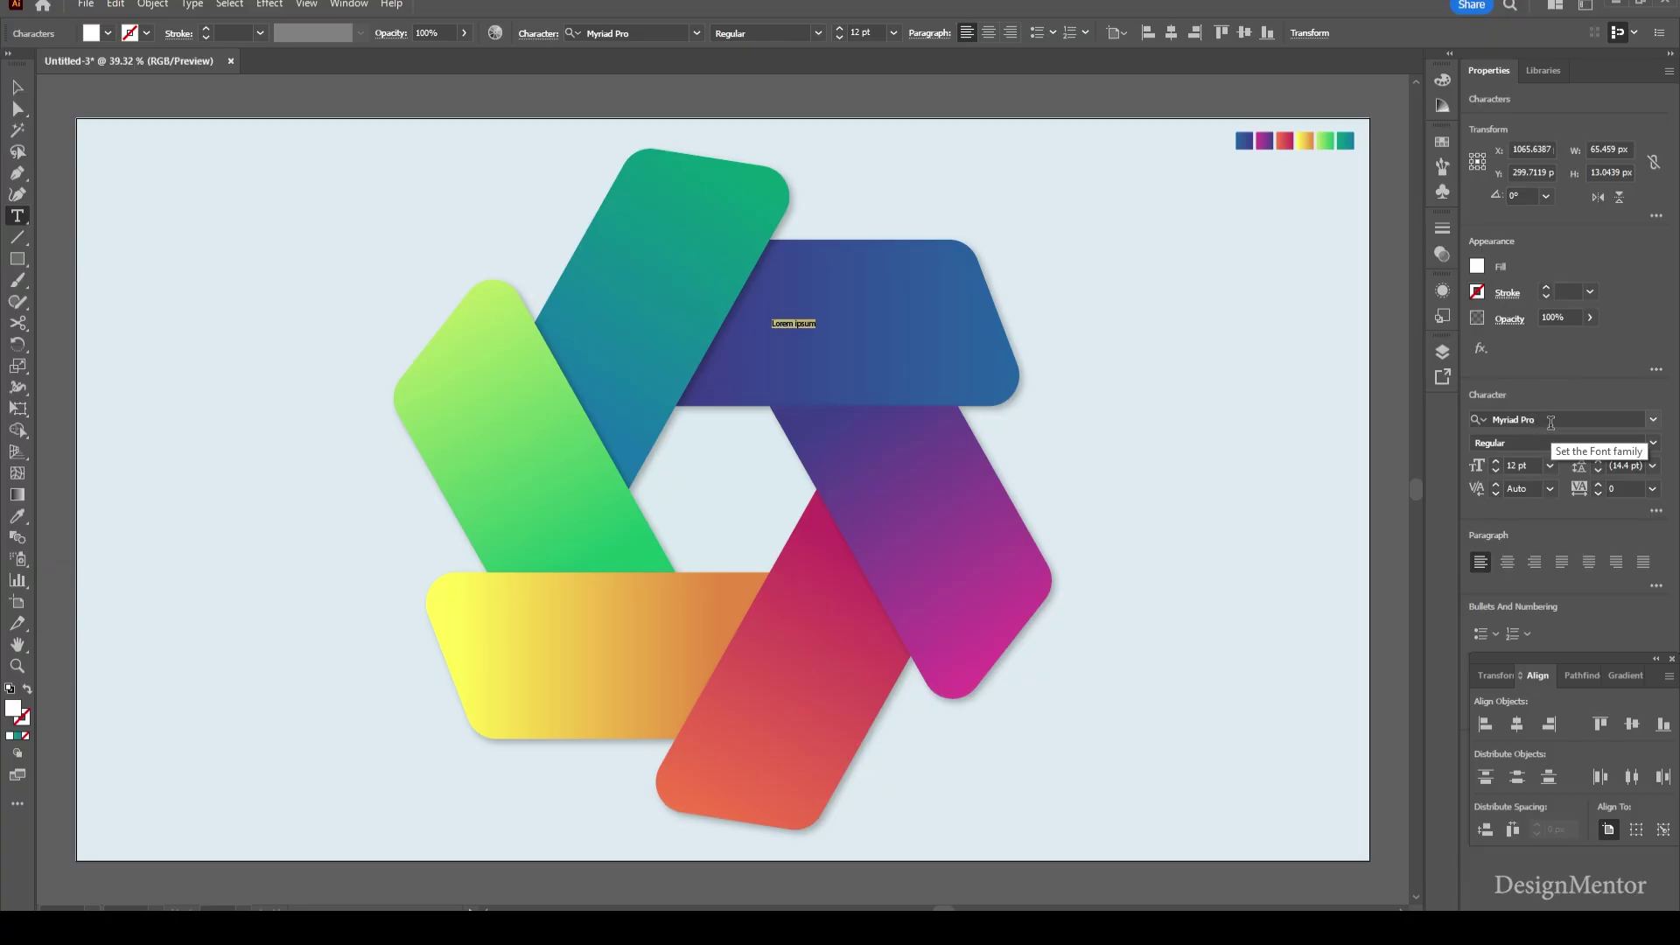
# Set the label's font size to 40 pt and its font to Open Sans SemiBold
pyautogui.click(1519, 465)
pyautogui.write('40')
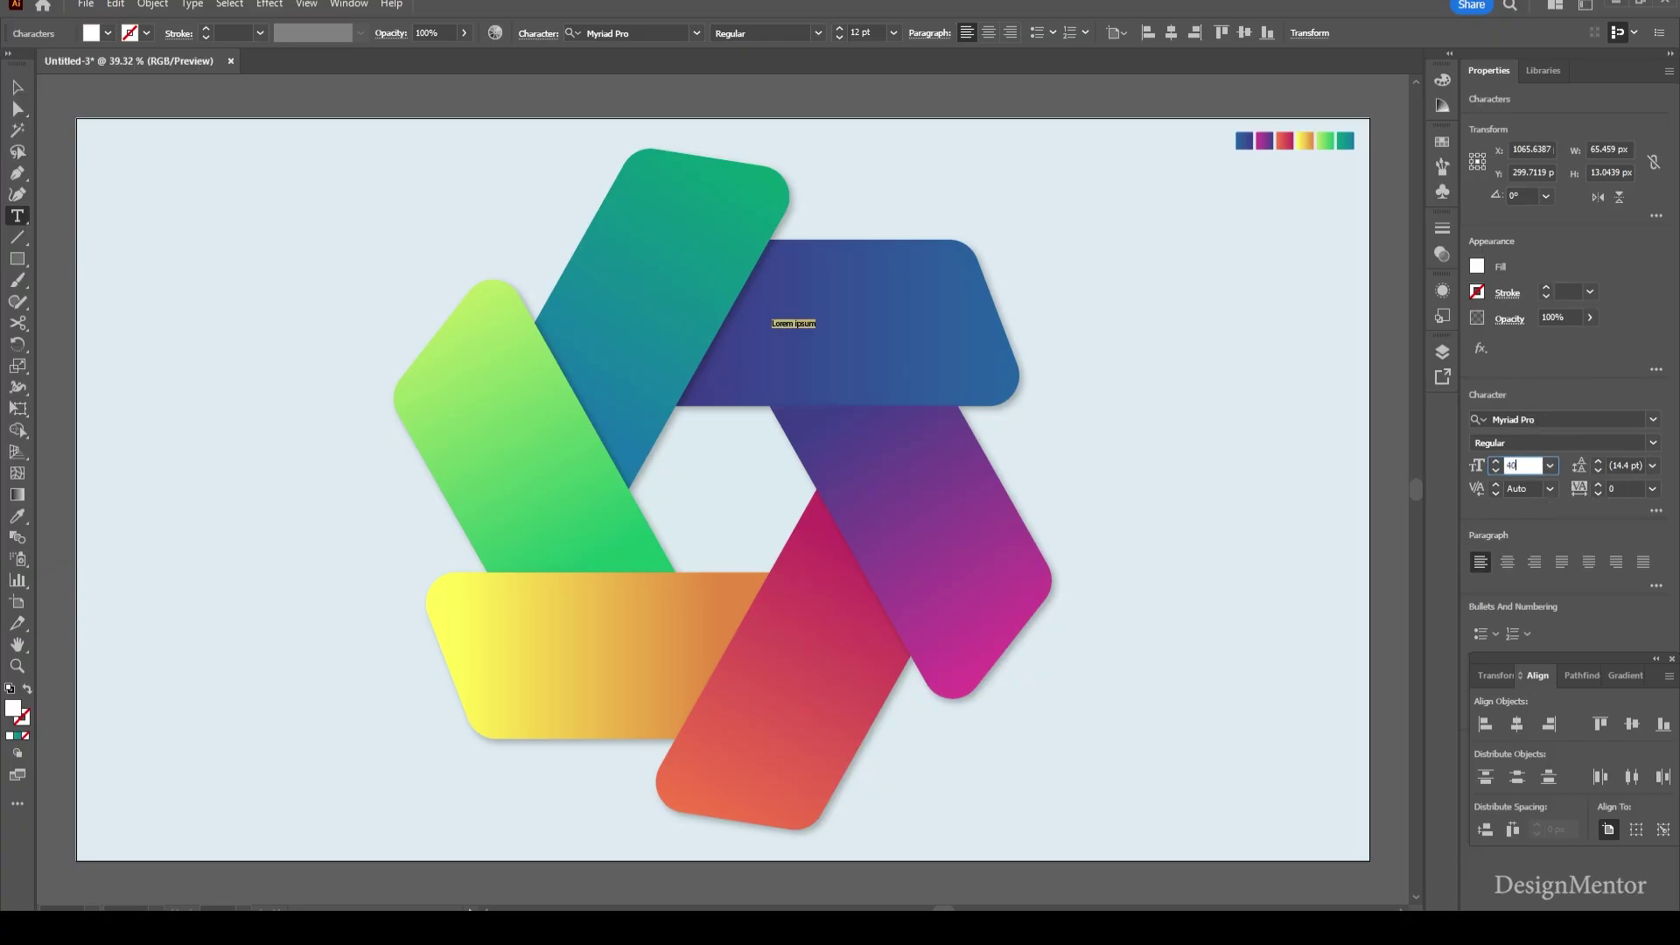
pyautogui.press('Return')
pyautogui.click(1557, 416)
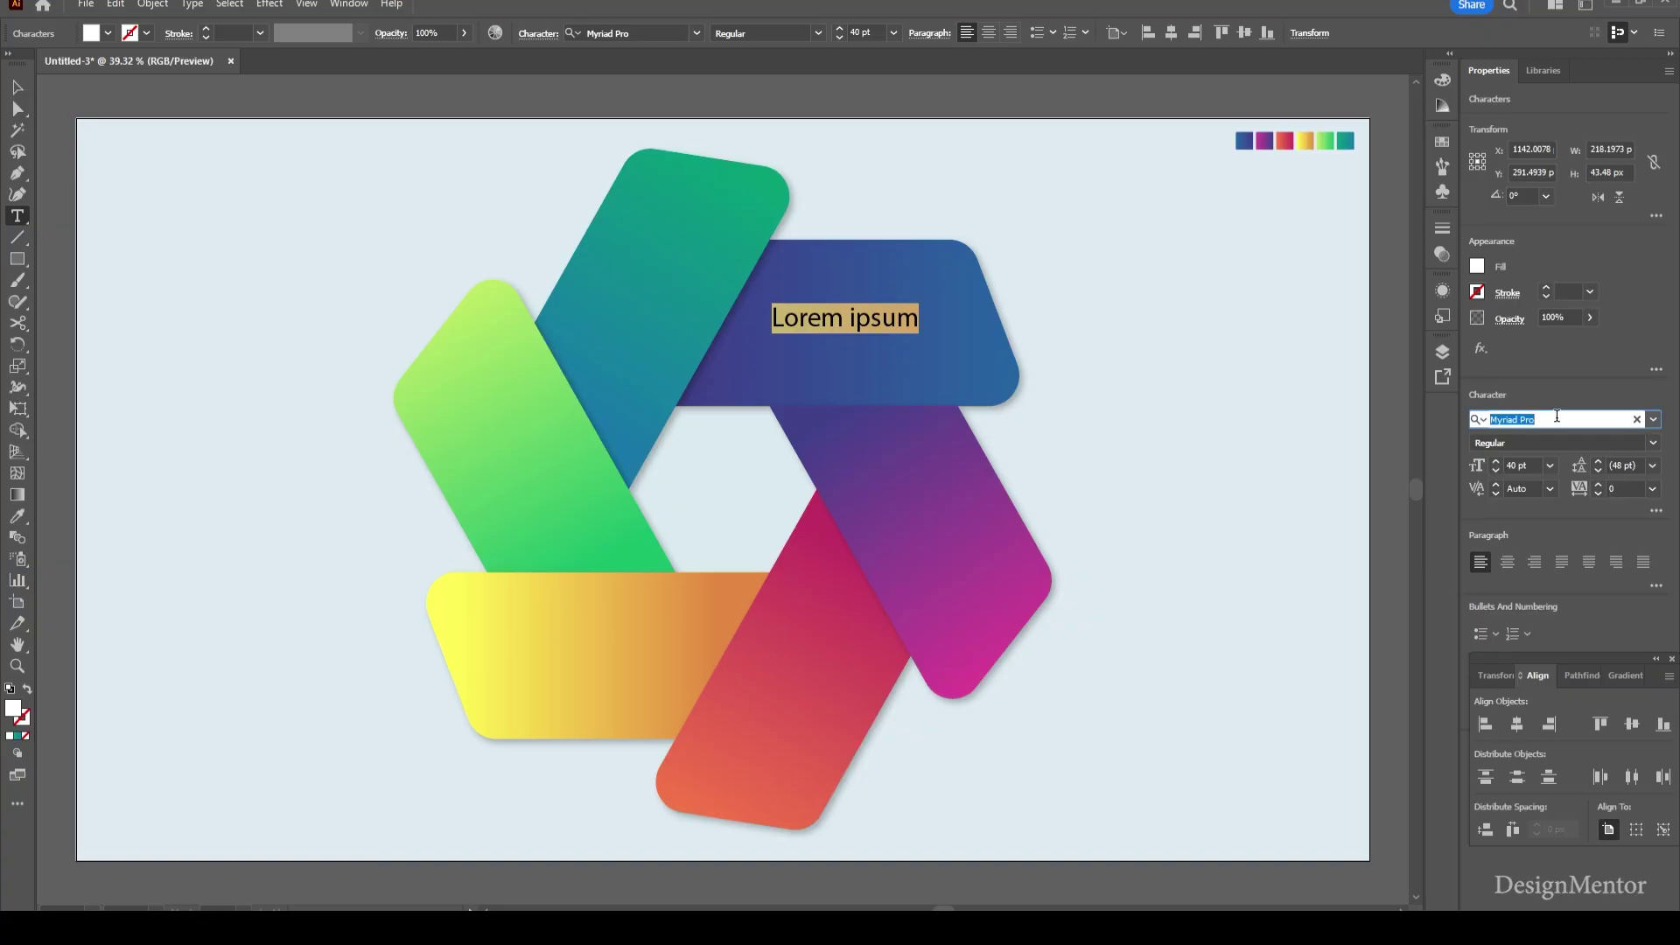
pyautogui.write('open')
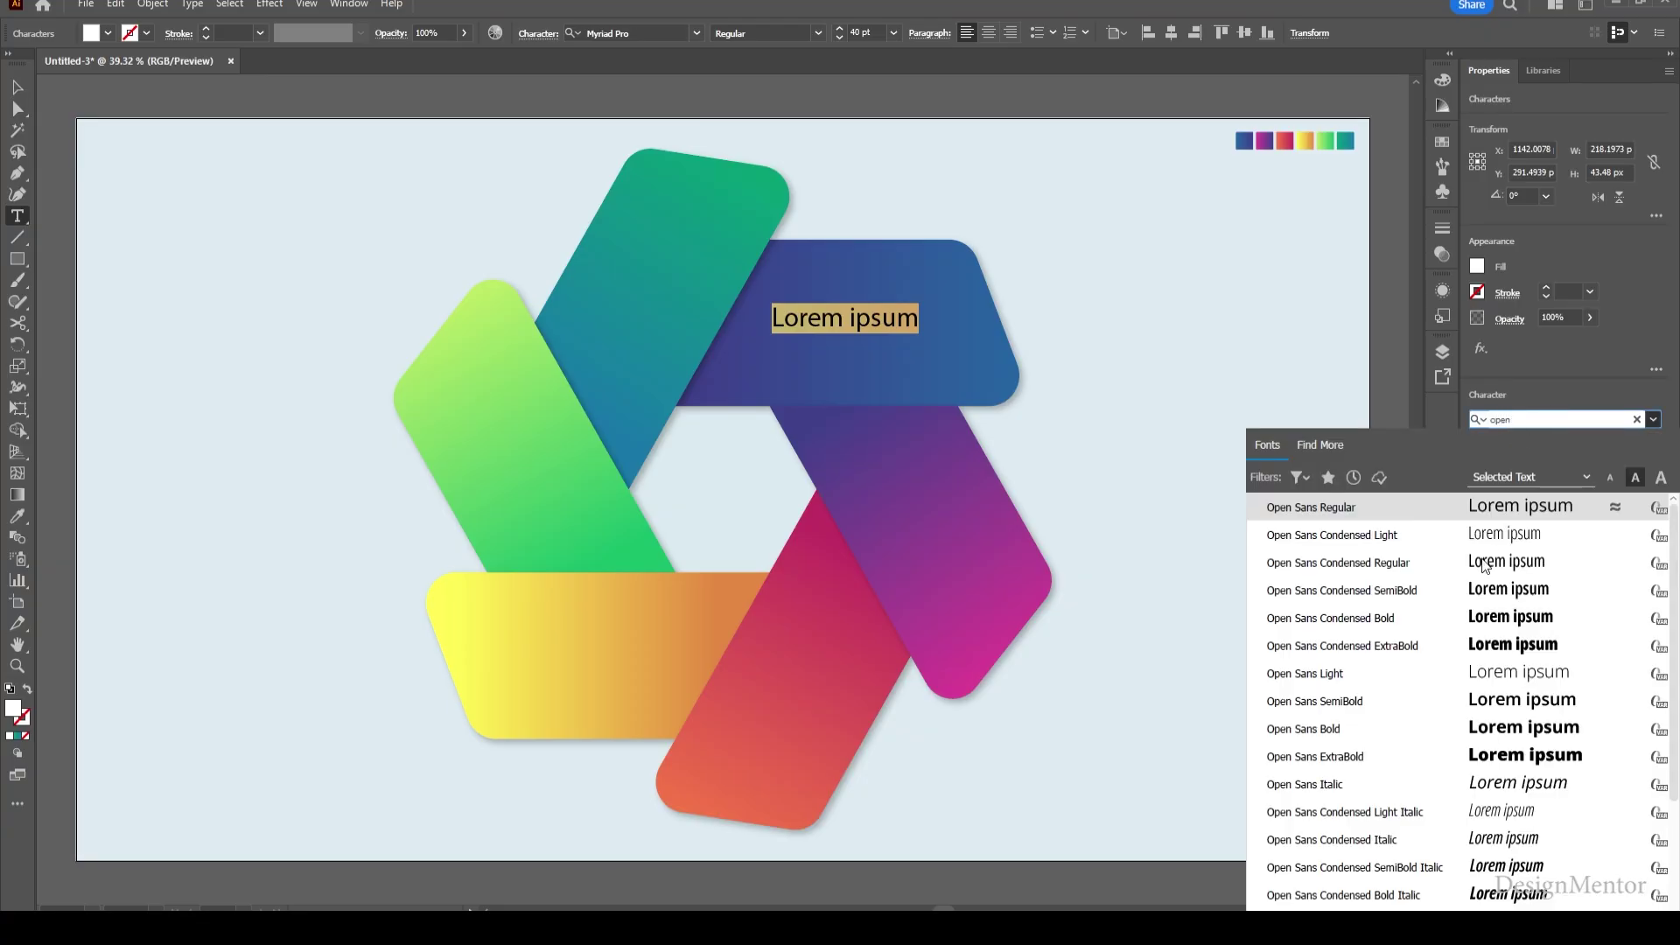
pyautogui.click(1357, 703)
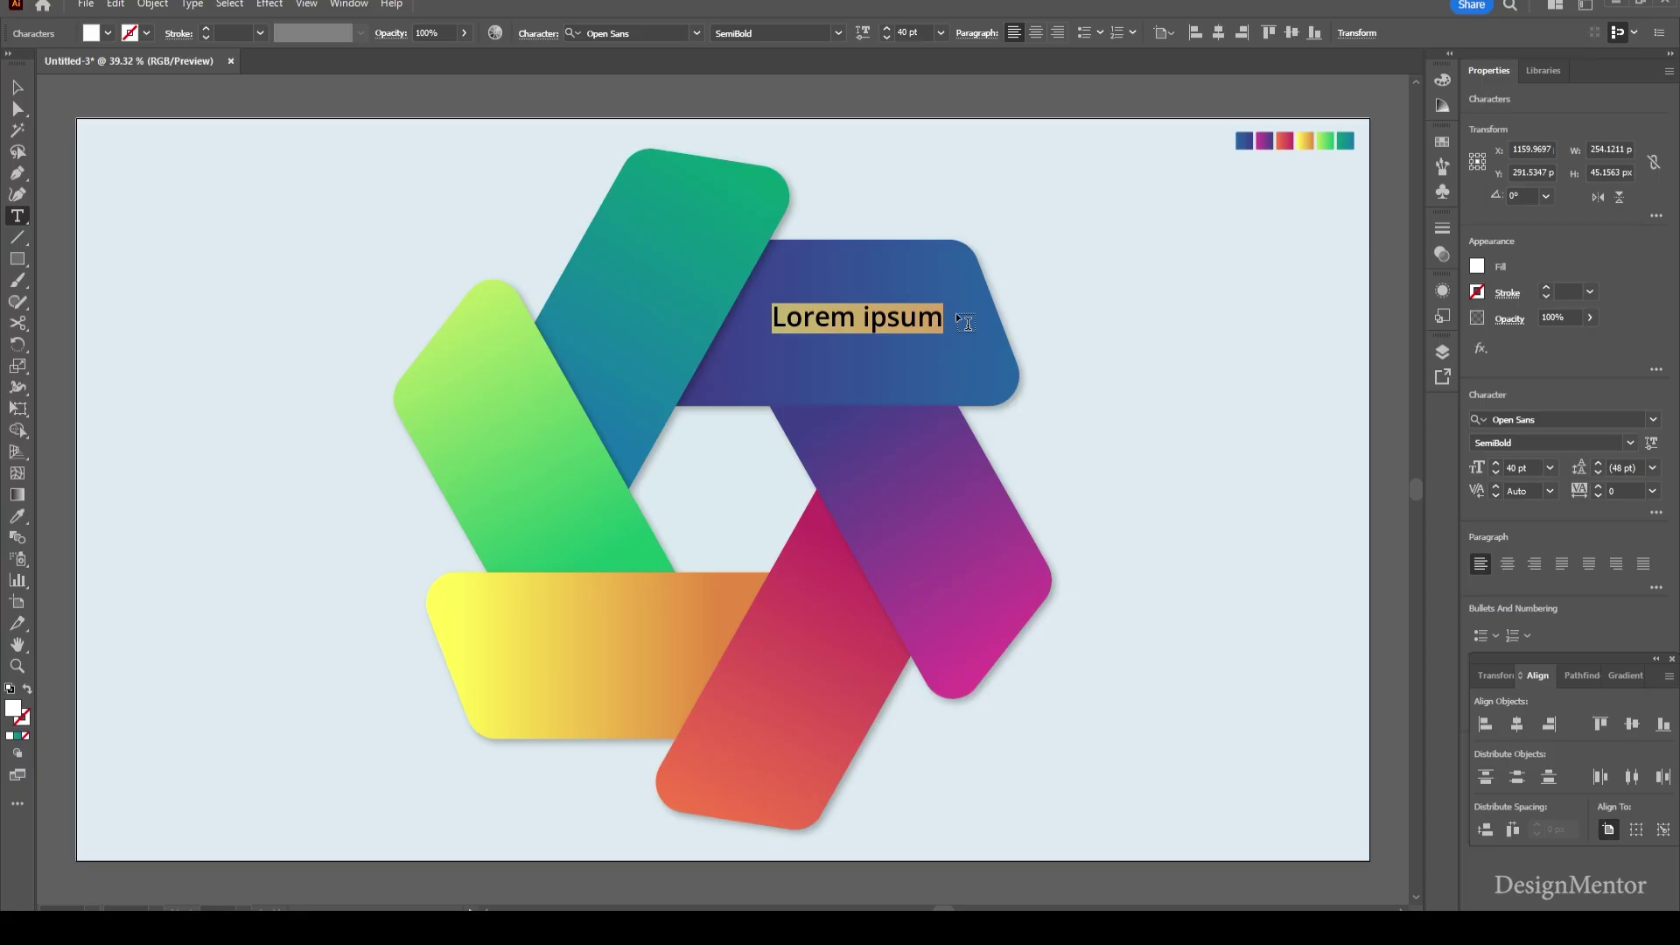
# Replace the placeholder text on the blue blade with "Generative AI" and clear the selection
pyautogui.write('Genera')
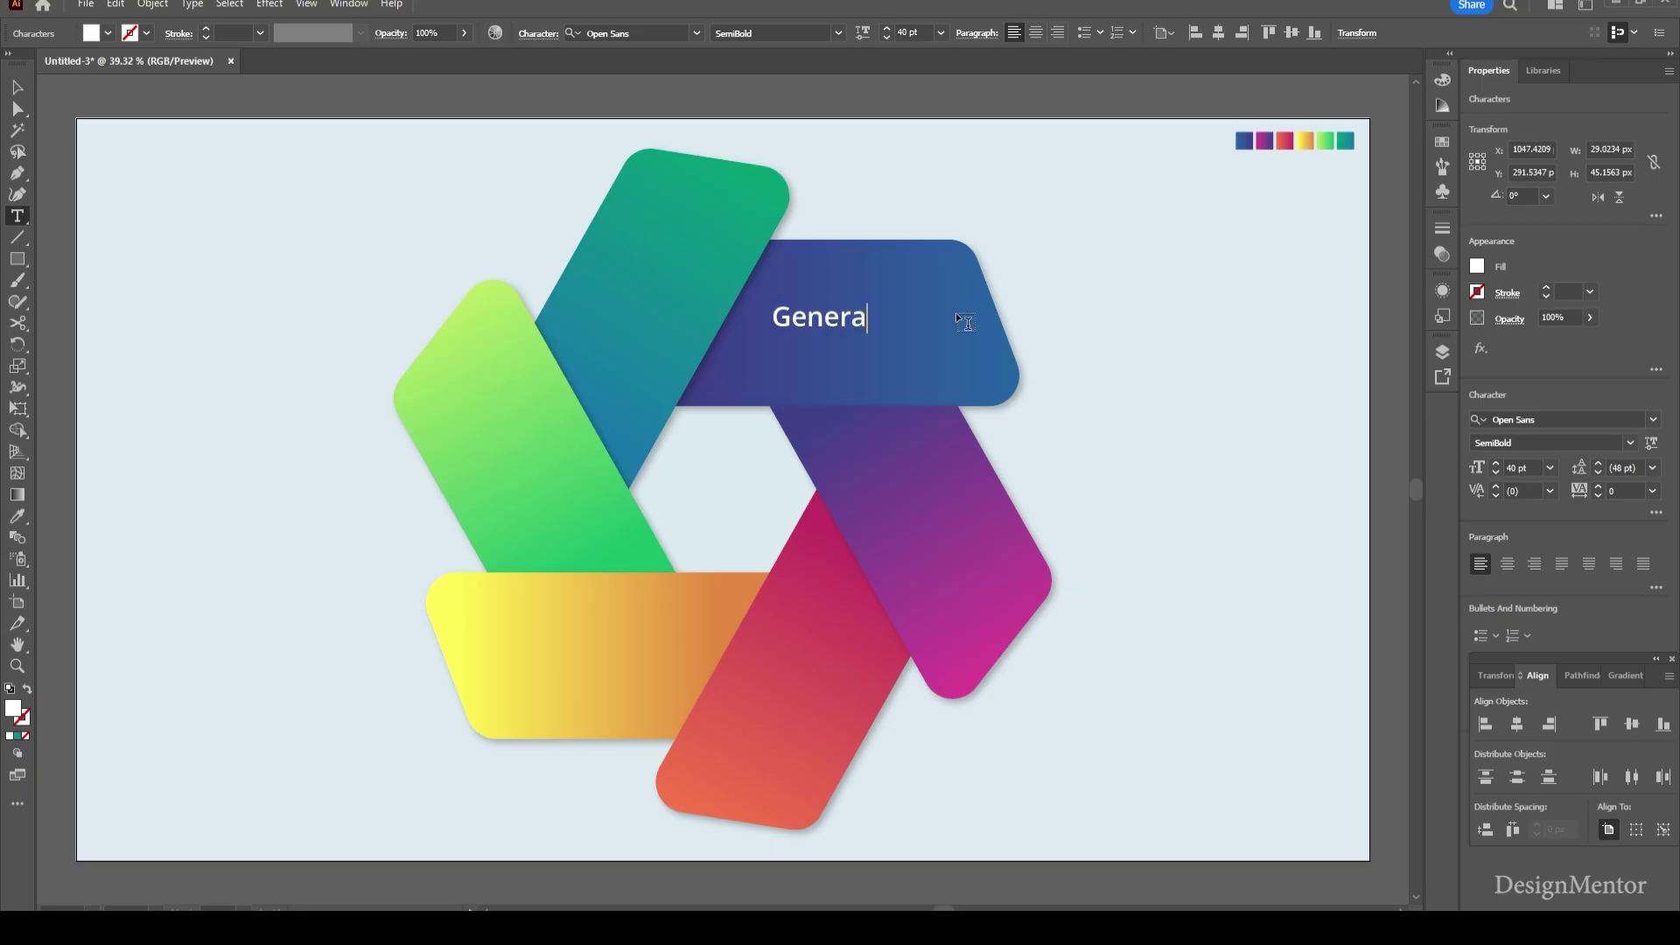
pyautogui.write('tive AI')
pyautogui.hotkey('ctrl', 'a')
pyautogui.click(14, 88)
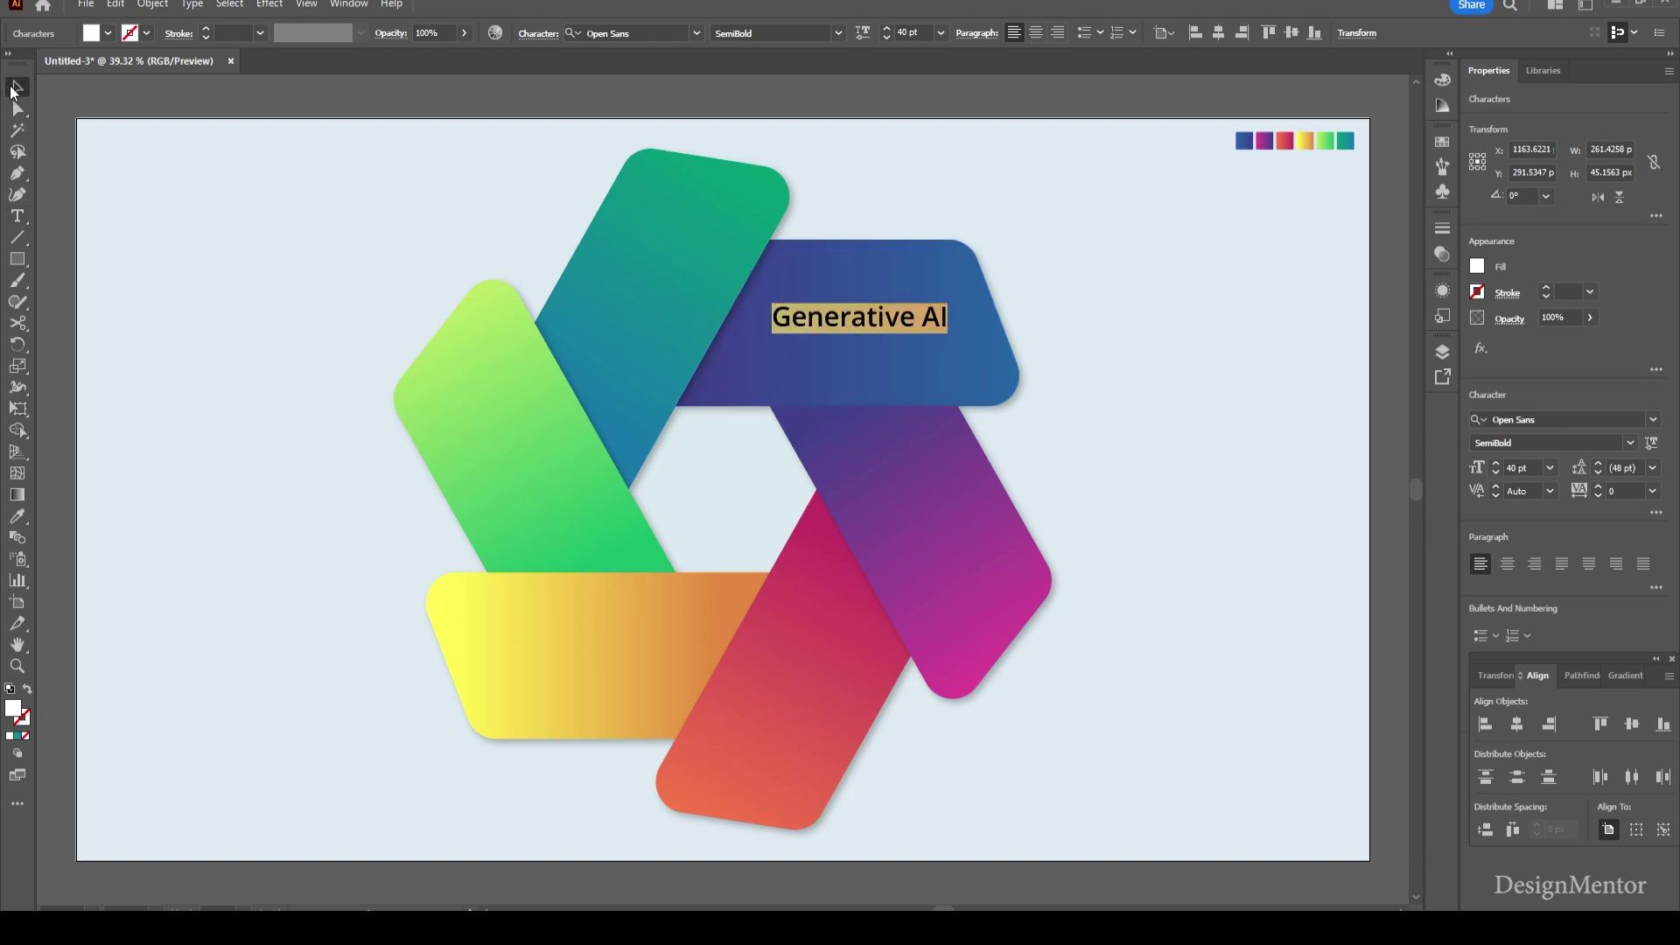
pyautogui.click(1155, 402)
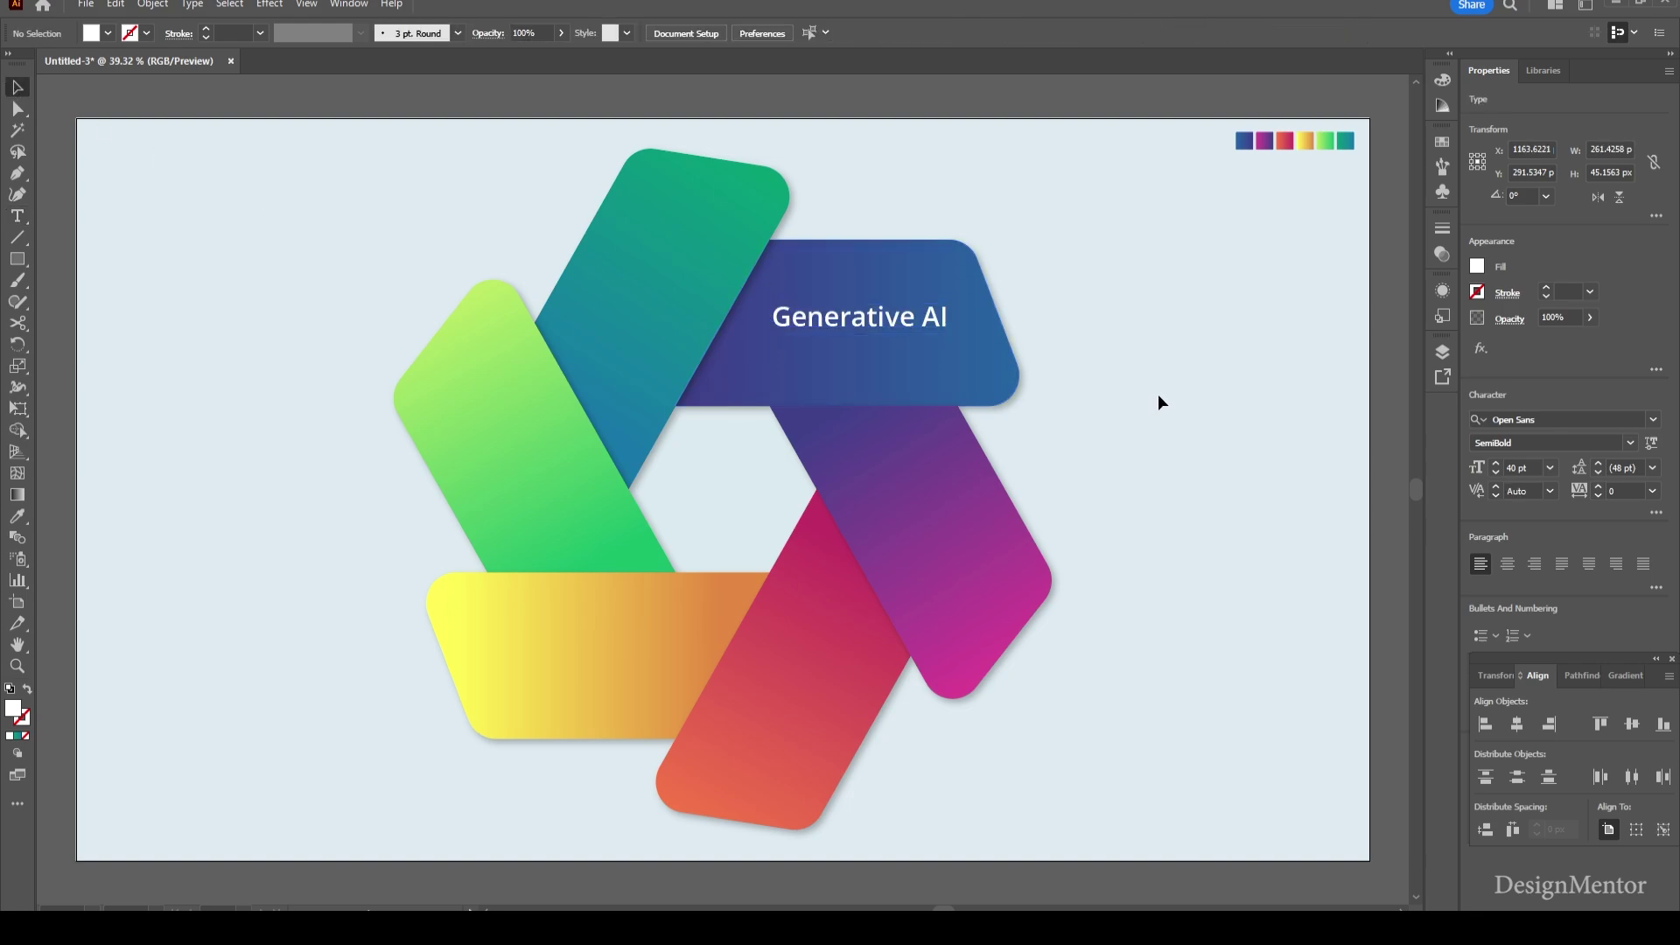
# Nudge the Generative AI label 10 px down and 20 px left to centre it on the blue blade
pyautogui.click(906, 320)
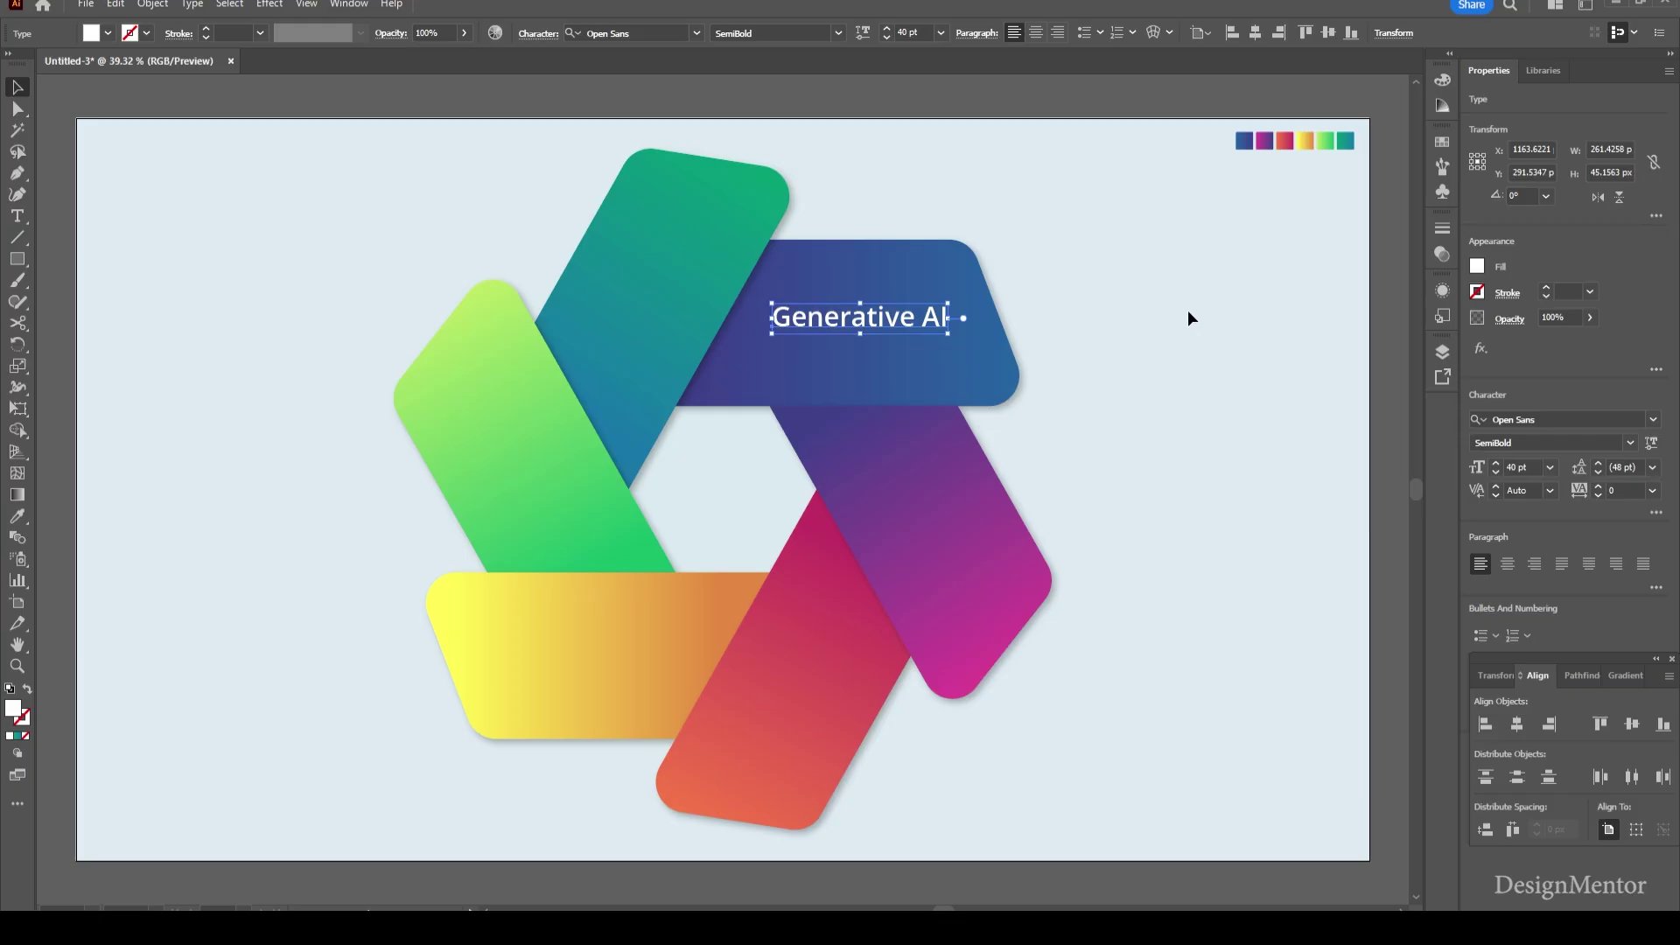
pyautogui.hotkey('shift', 'Down')
pyautogui.hotkey('shift', 'Down')
pyautogui.hotkey('shift', 'Left')
pyautogui.hotkey('shift', 'Left')
pyautogui.hotkey('shift', 'Left')
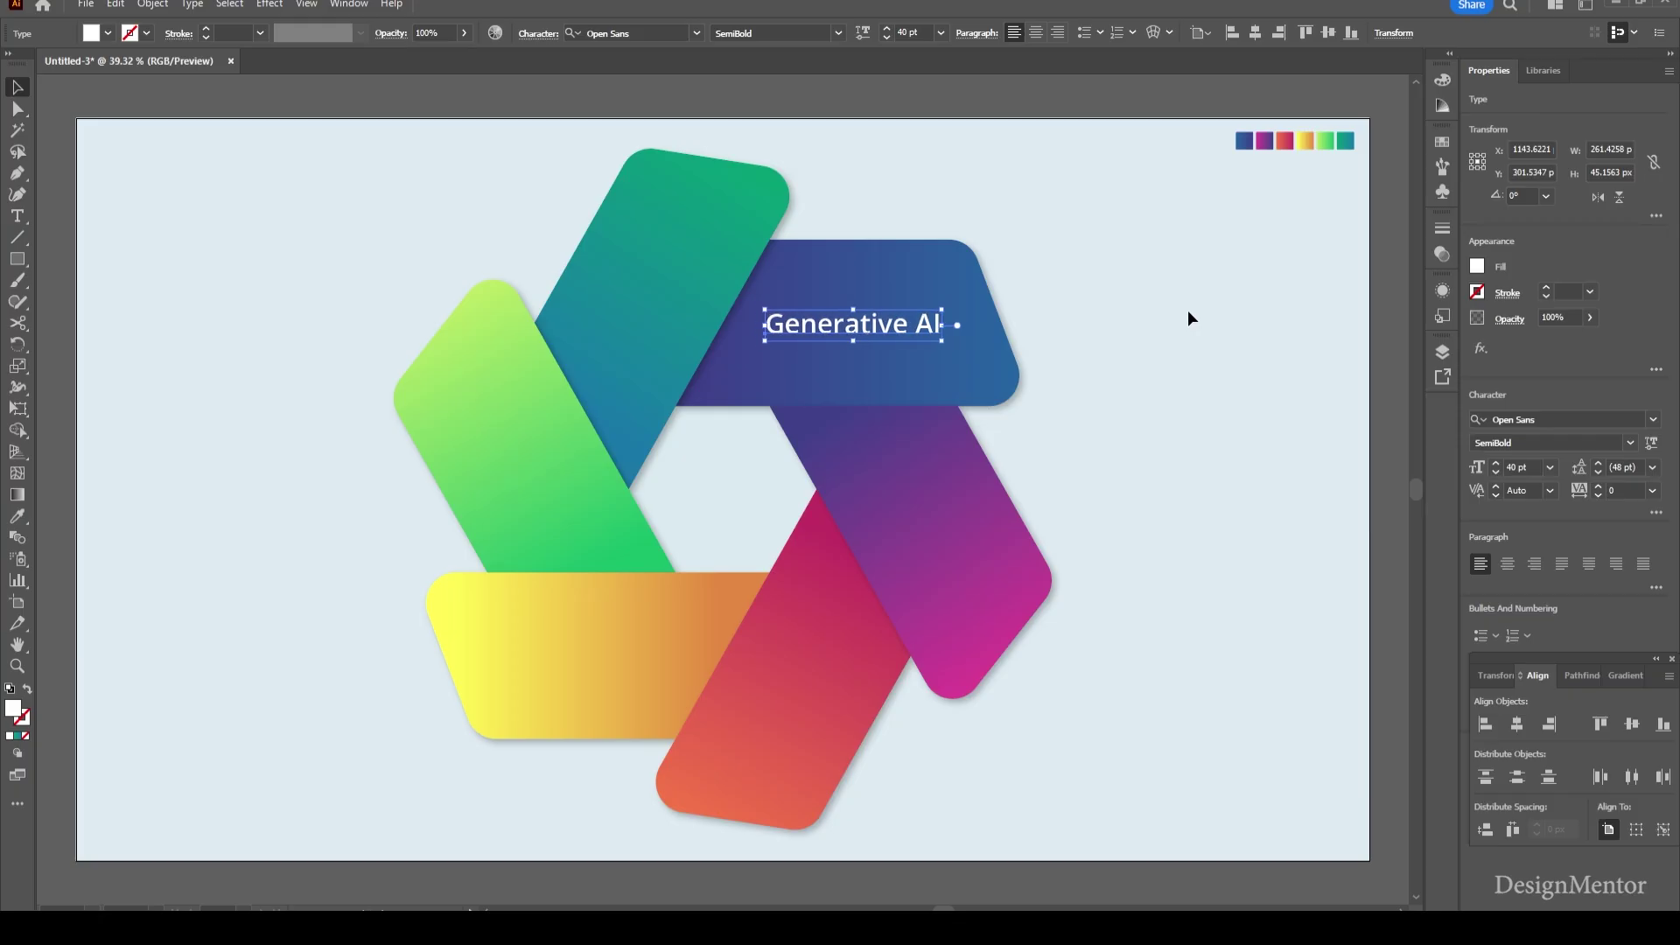
pyautogui.hotkey('shift', 'Left')
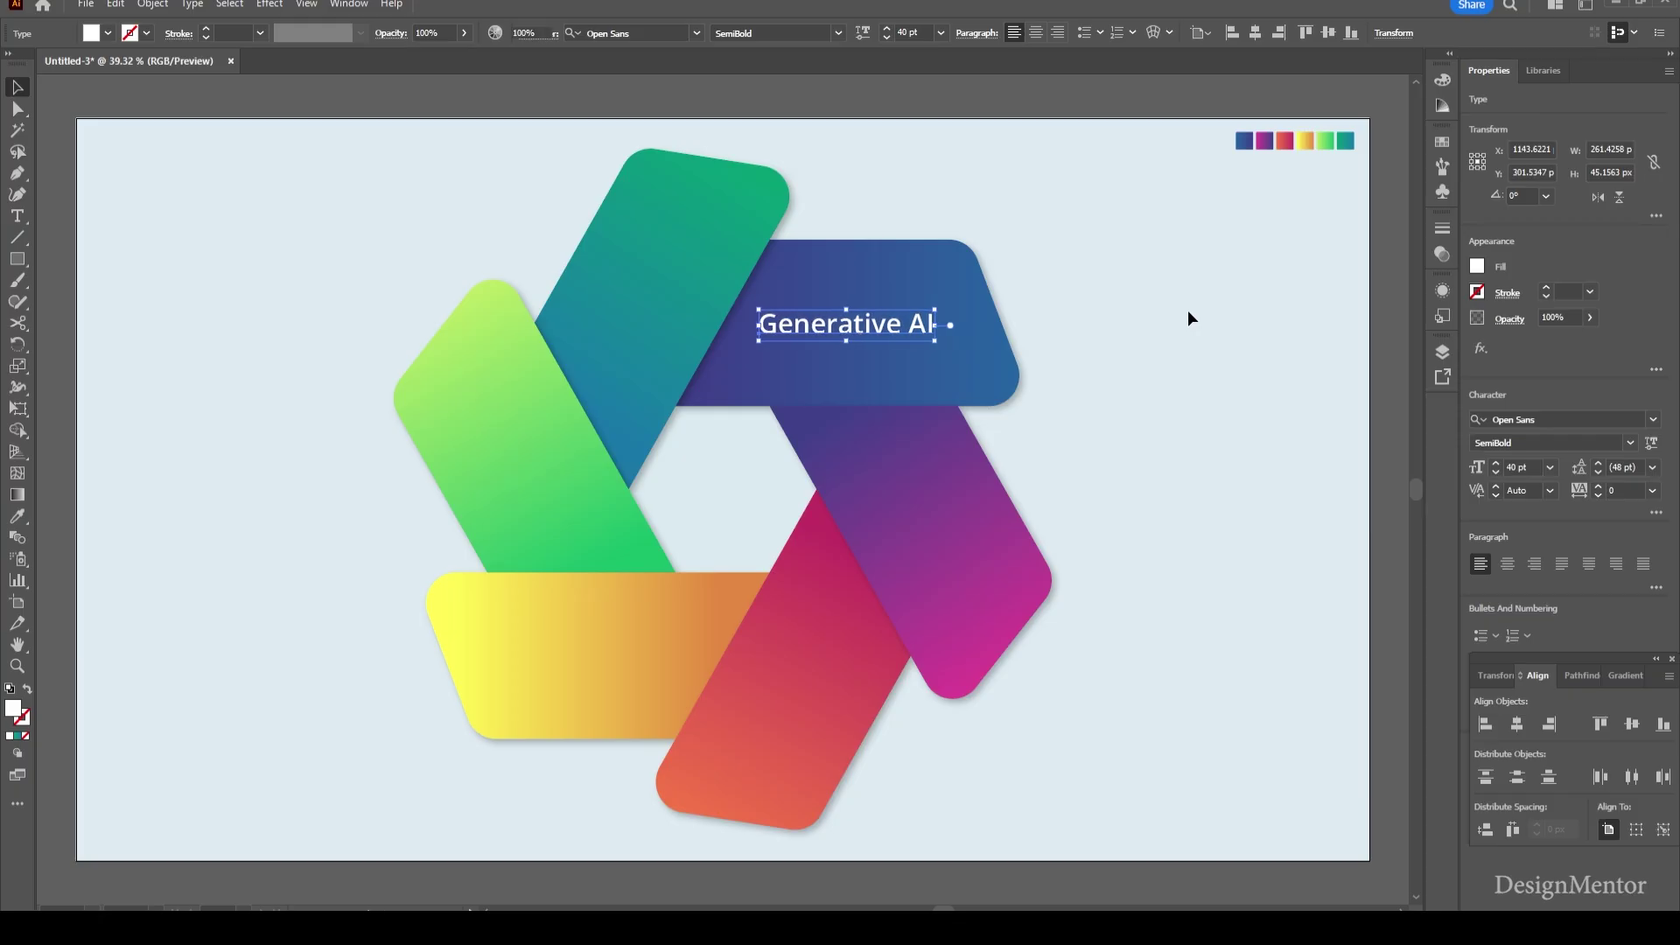
pyautogui.click(1189, 310)
# Rotate copies of the Generative AI label around the graphic's centre in 60° steps so every blade carries one, and clear the selection
pyautogui.click(891, 329)
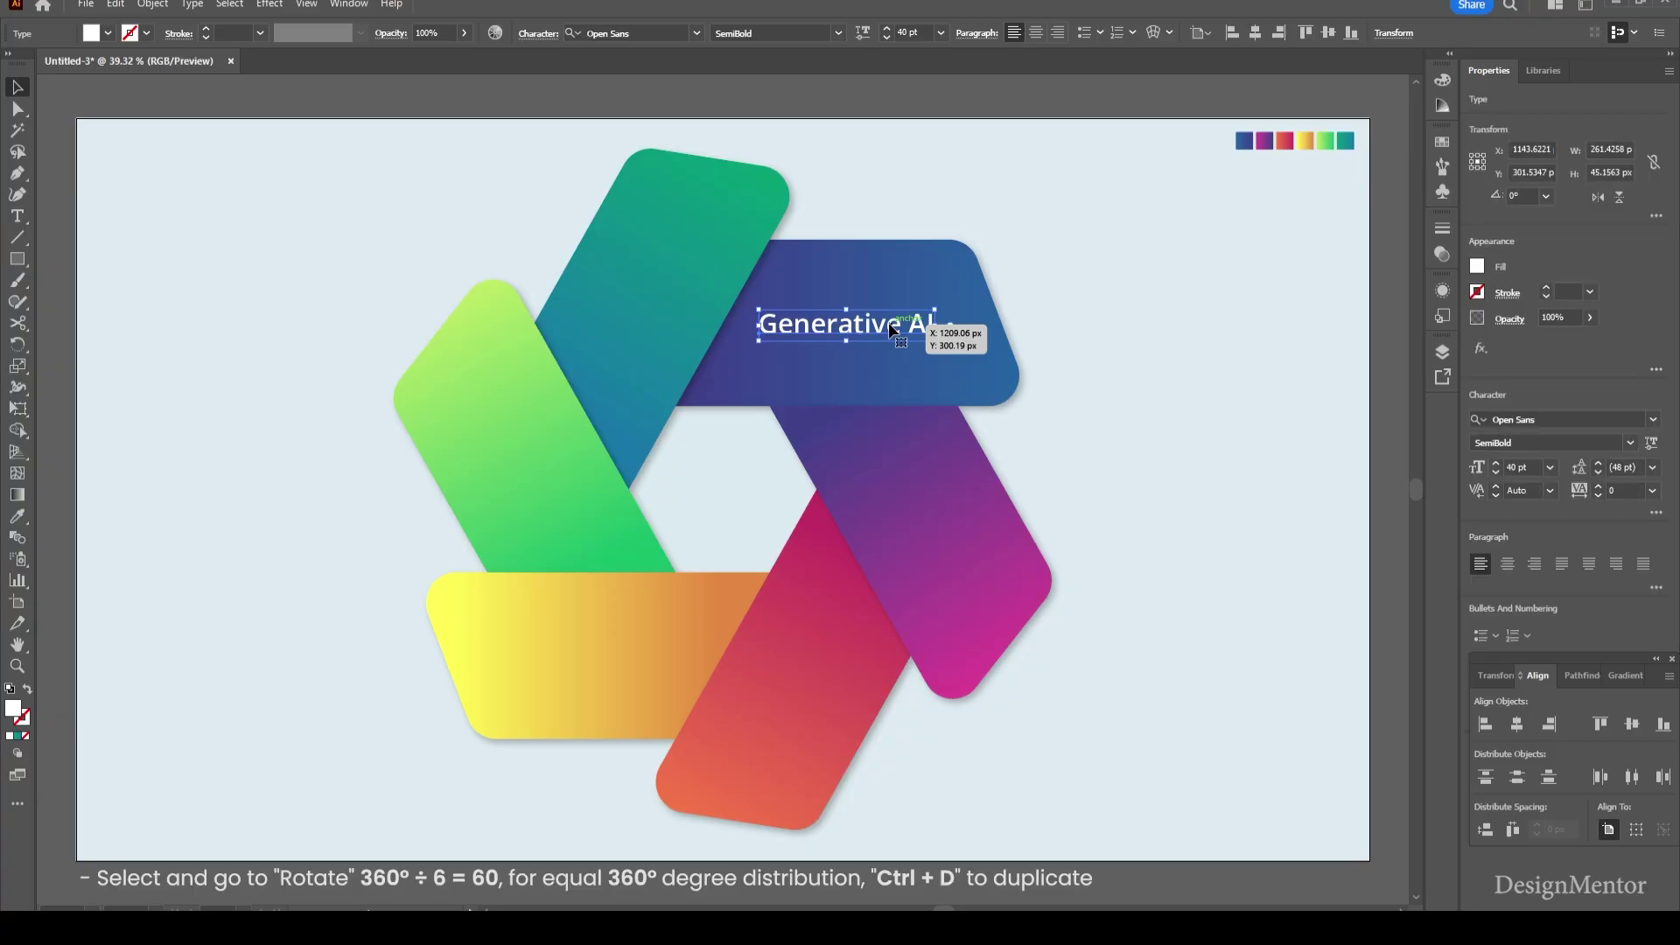
pyautogui.click(19, 344)
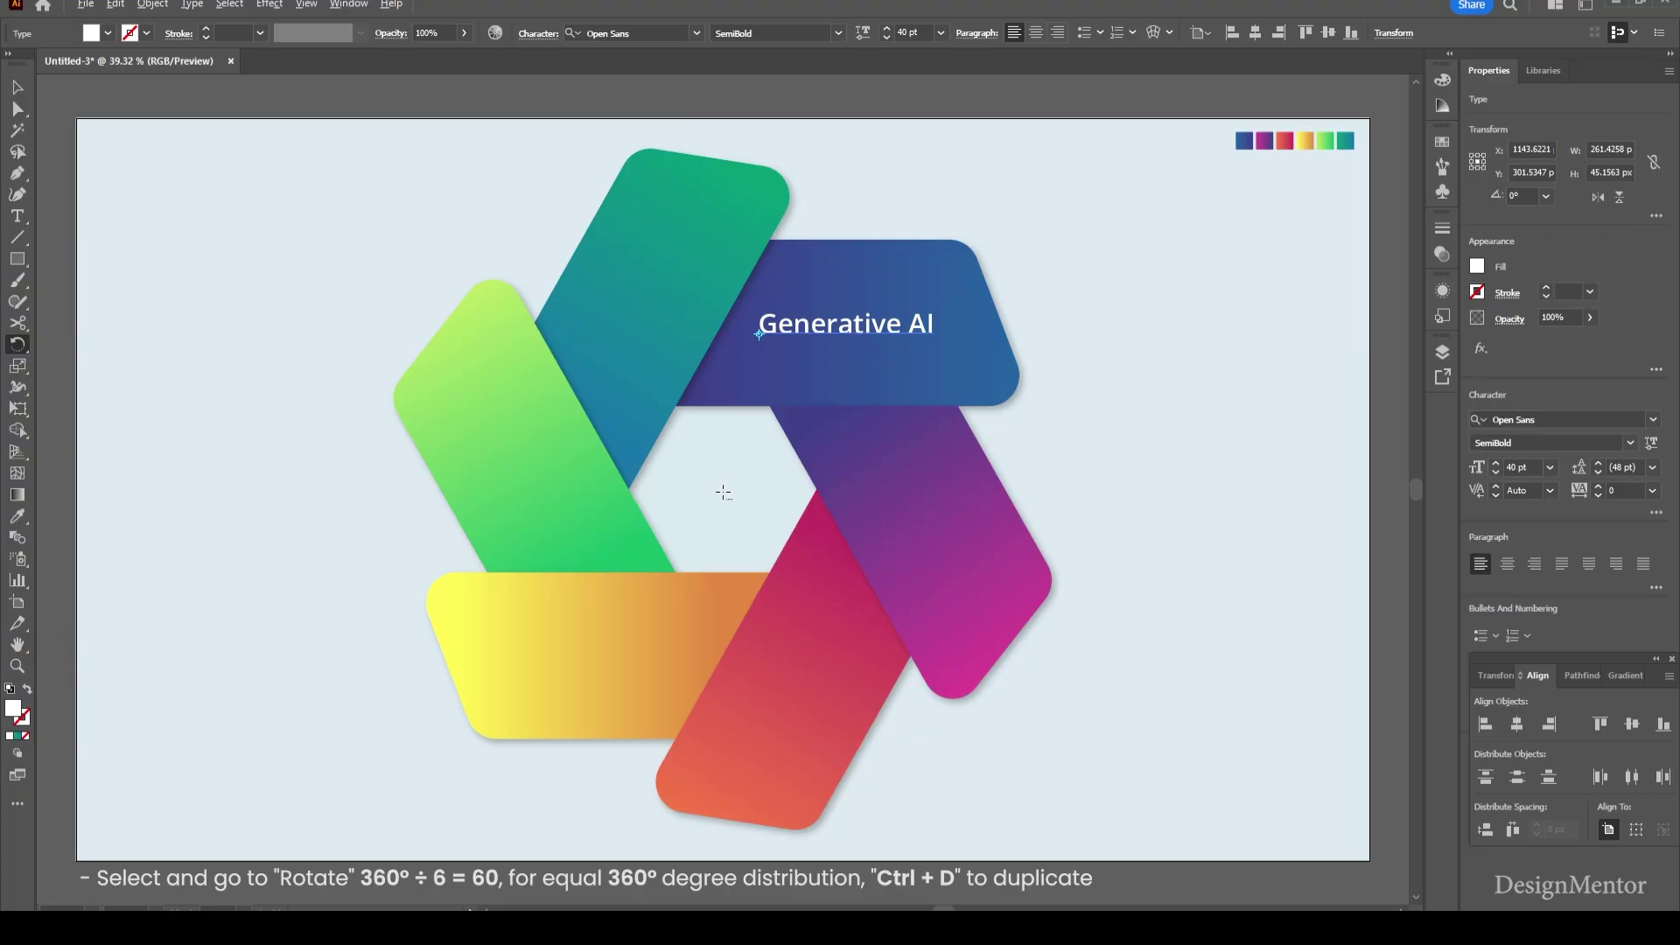
pyautogui.keyDown('alt'); pyautogui.click(722, 490); pyautogui.keyUp('alt')
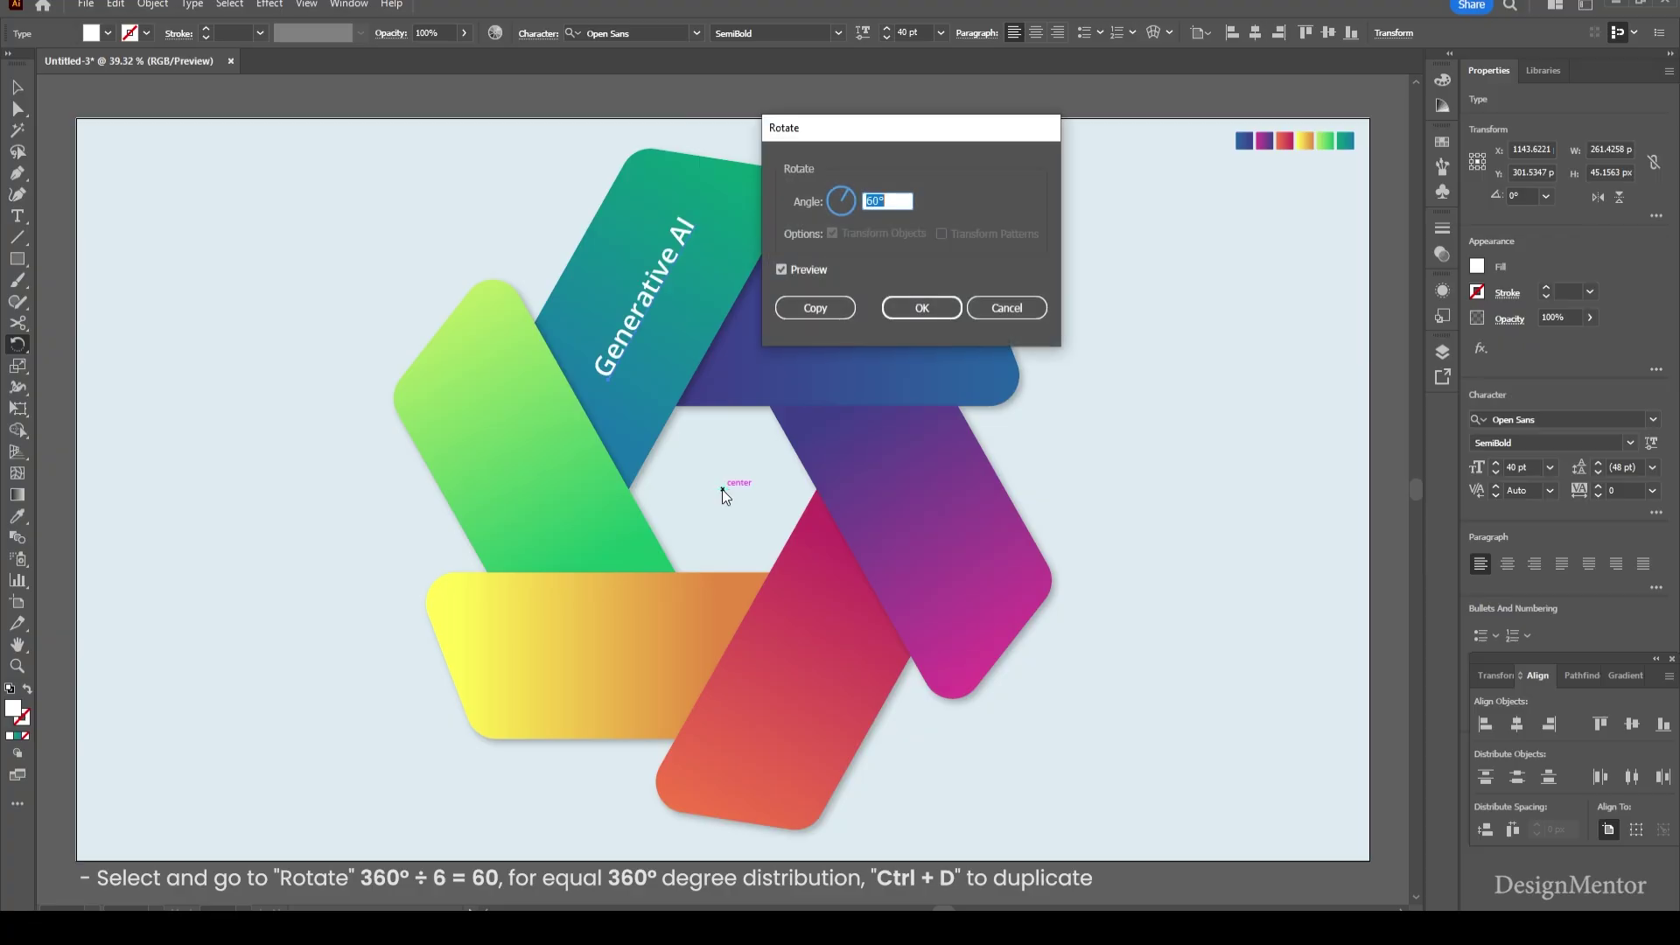
pyautogui.click(1005, 309)
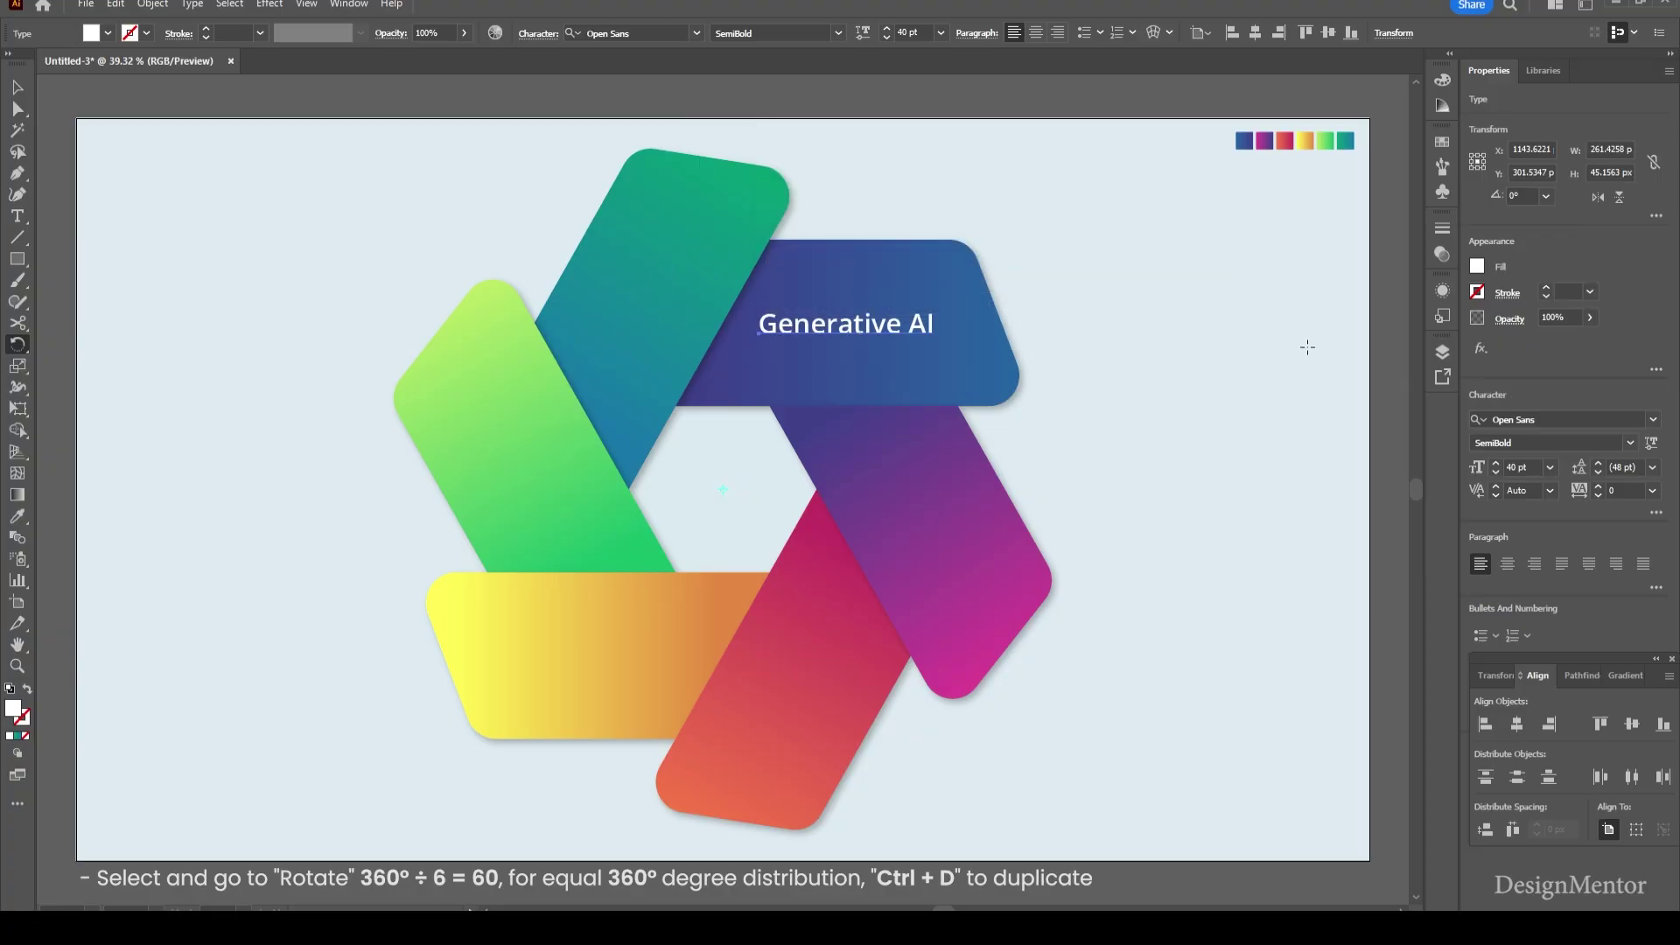
pyautogui.hotkey('ctrl', 'd')
pyautogui.hotkey('ctrl', 'd')
pyautogui.hotkey('ctrl', 'd')
pyautogui.hotkey('ctrl', 'd')
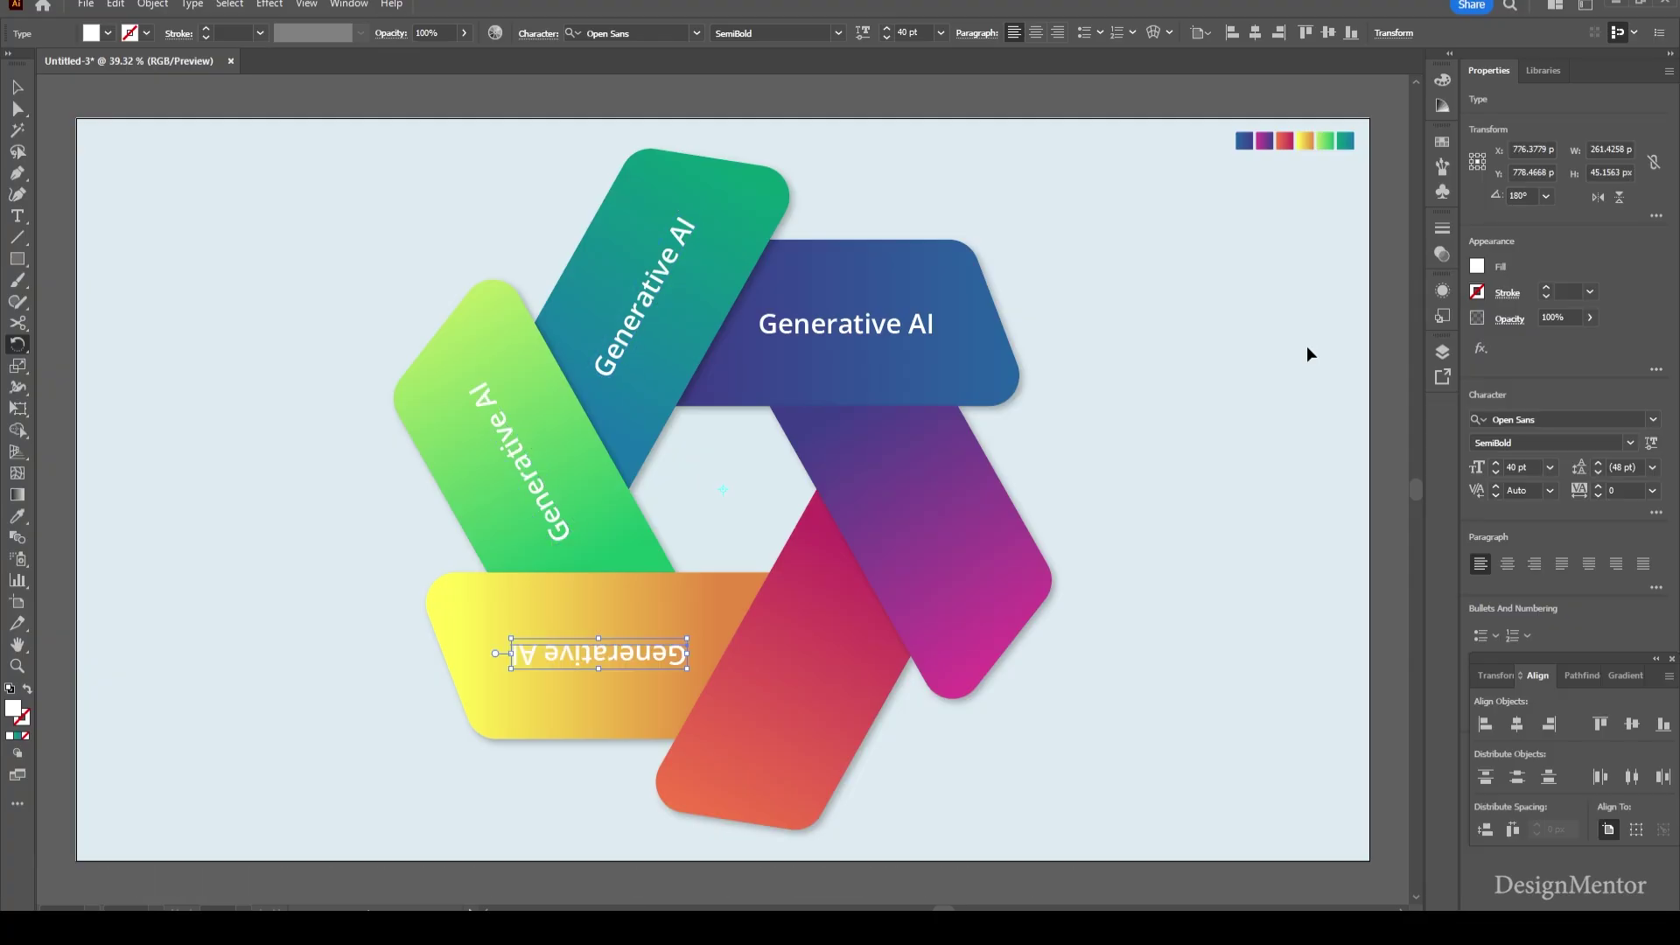
pyautogui.press('v')
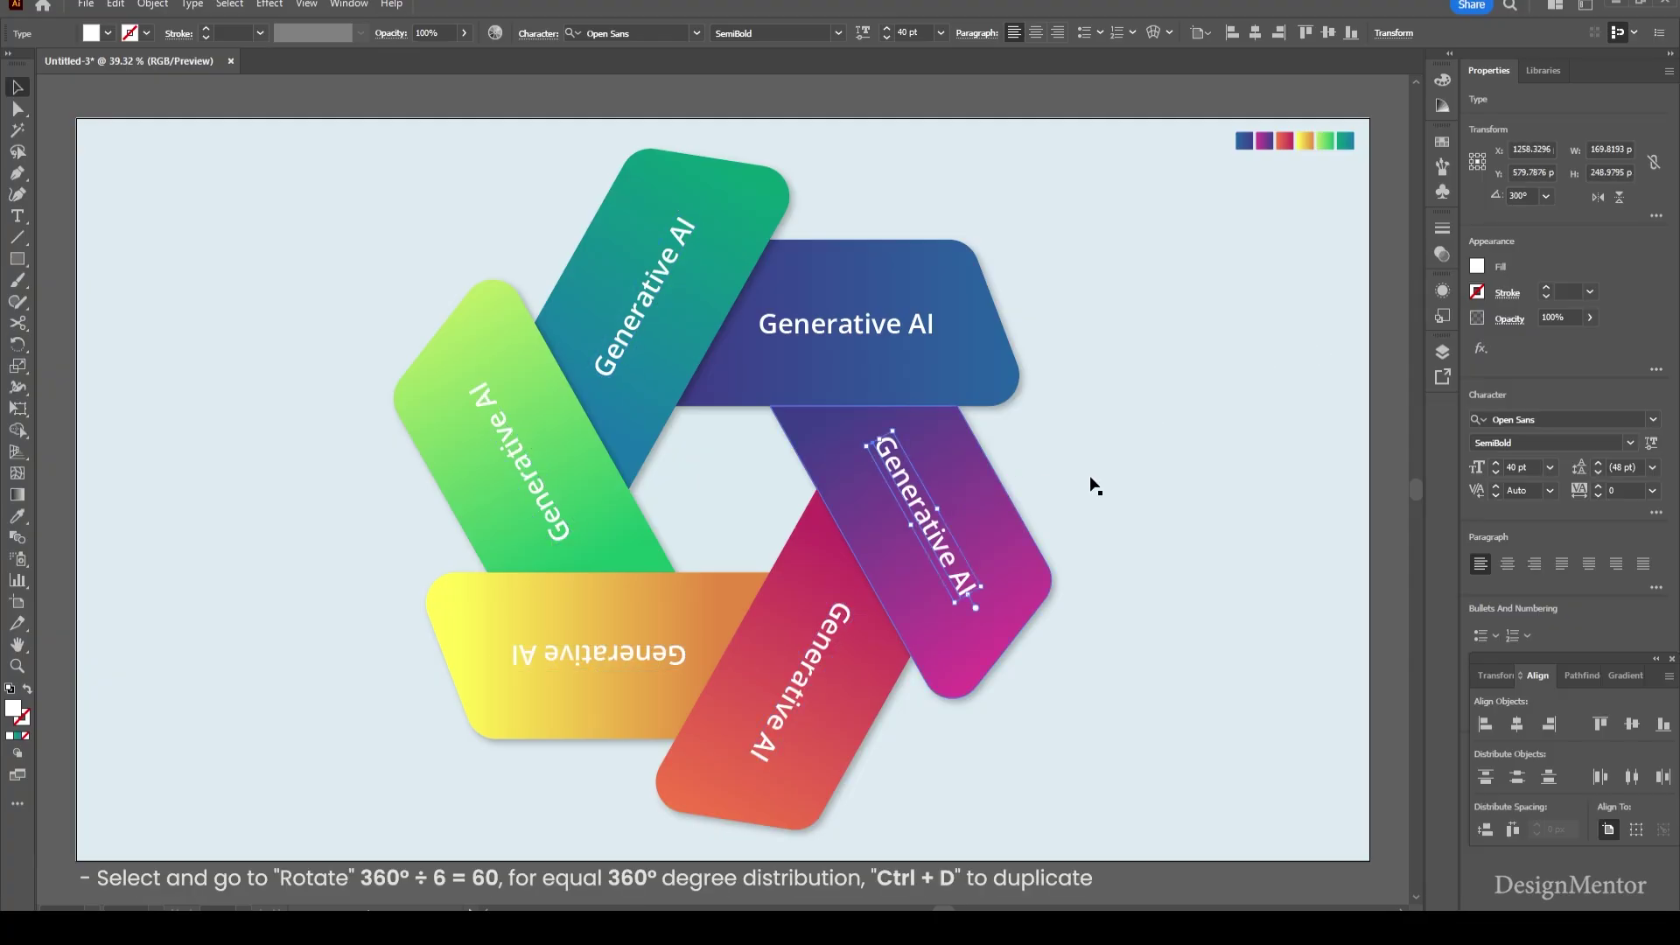
pyautogui.click(1080, 486)
# Replace the purple blade's label text with "Data Analysis"
pyautogui.press('t')
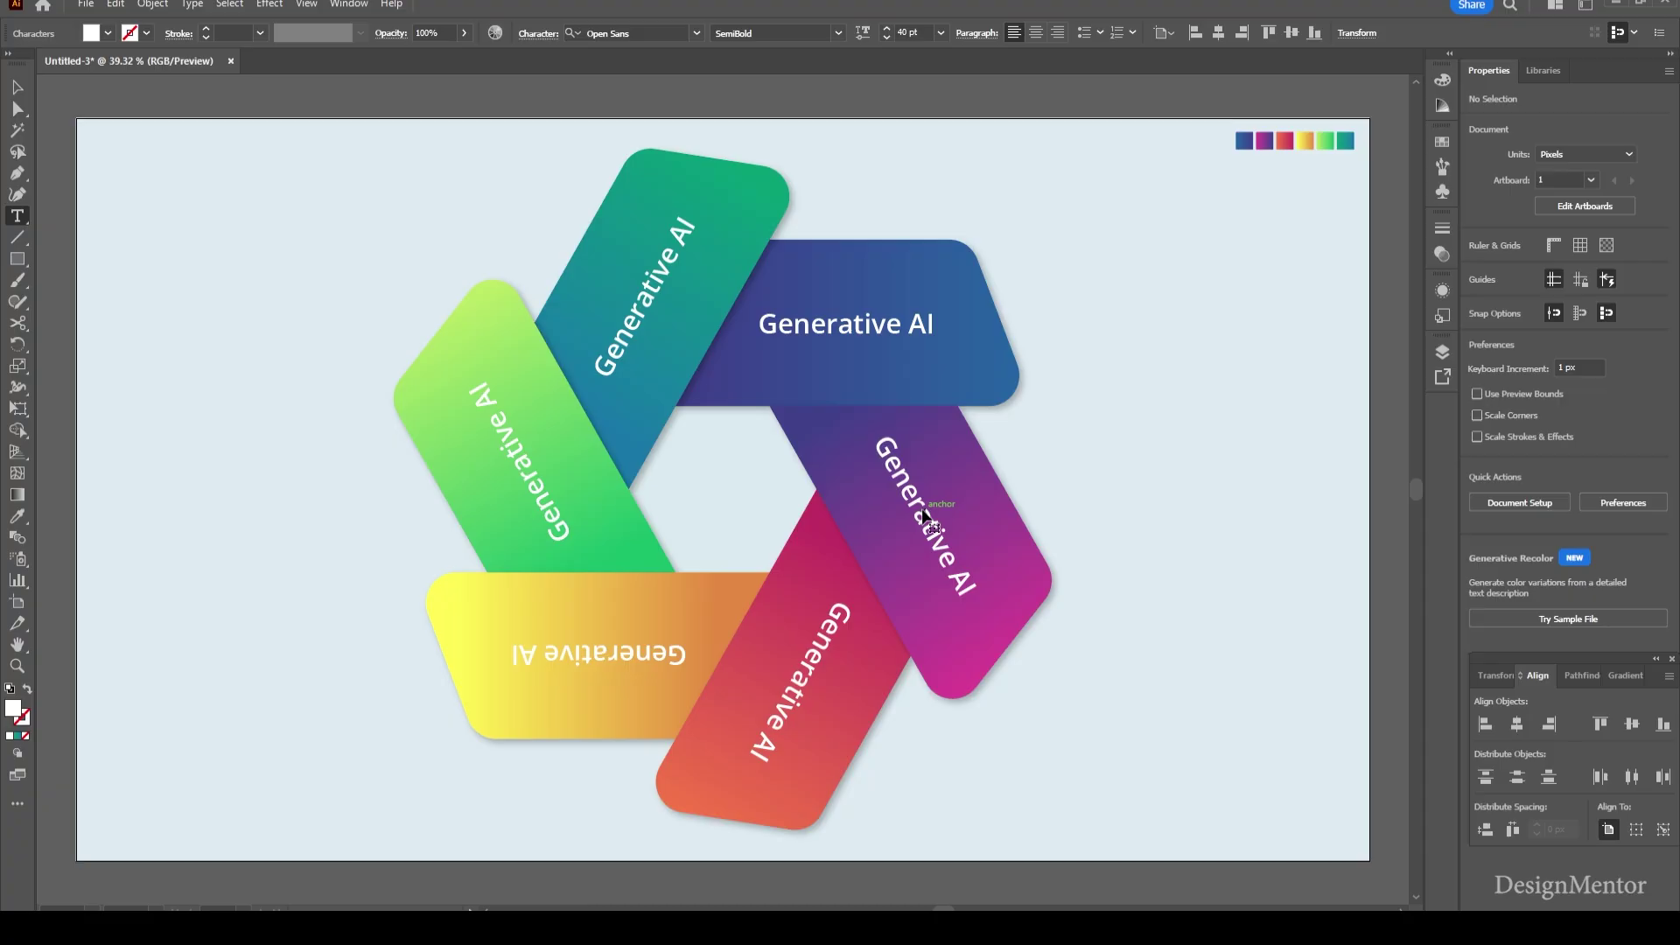
pyautogui.tripleClick(925, 515)
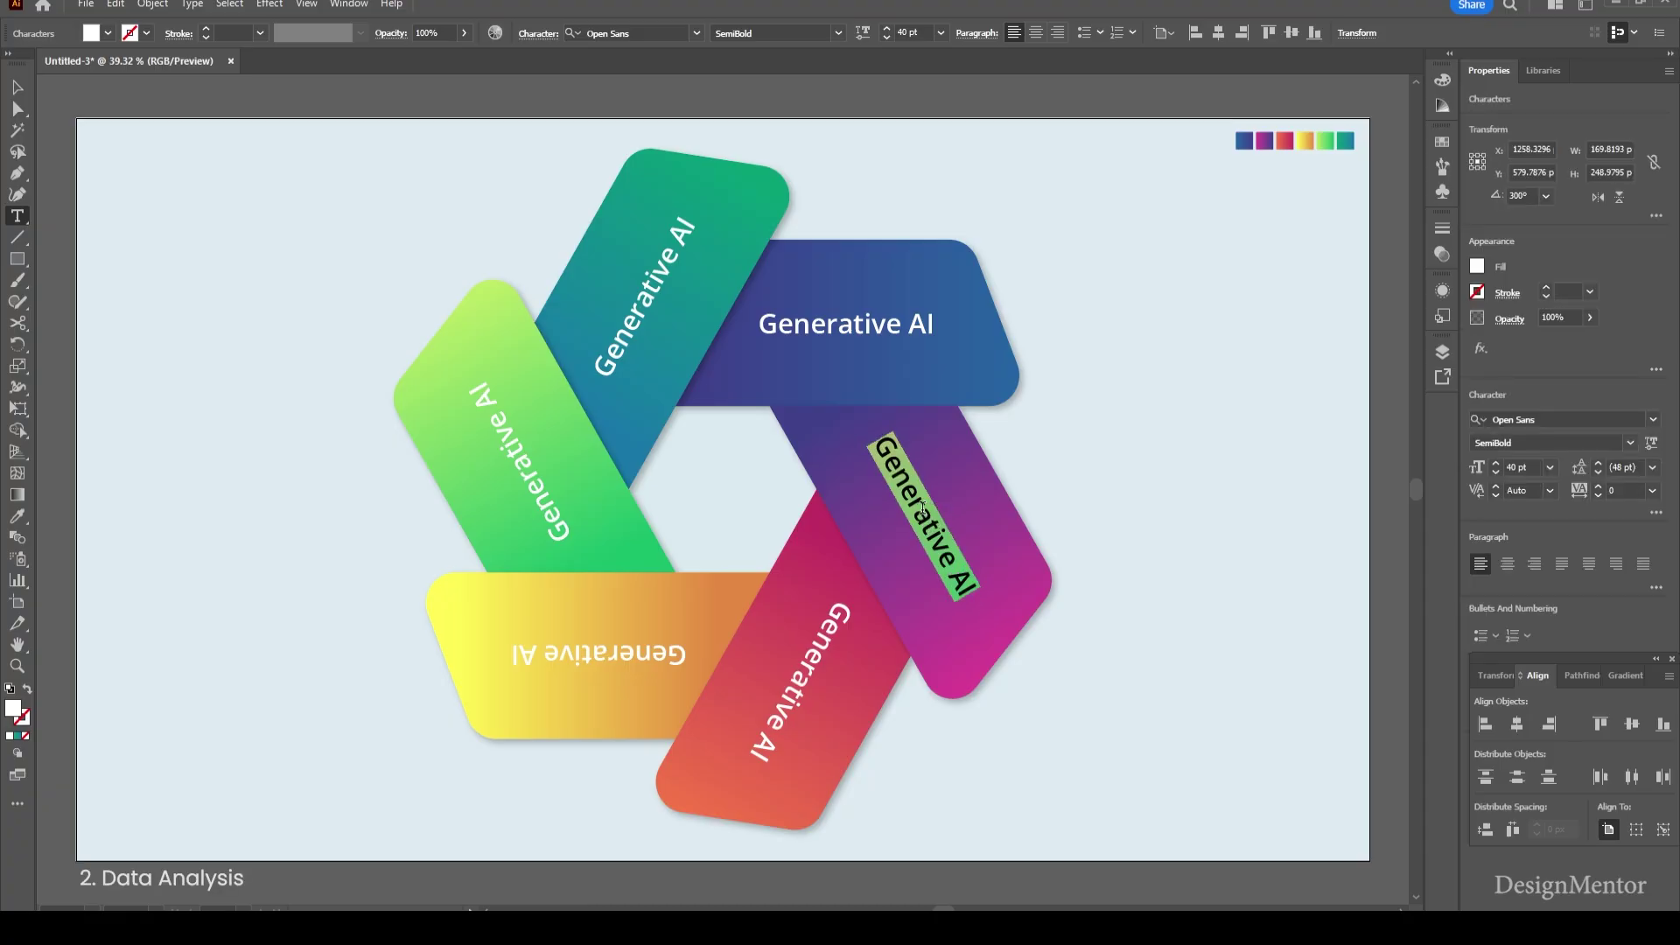
pyautogui.write('Data Analysis')
pyautogui.press('Escape')
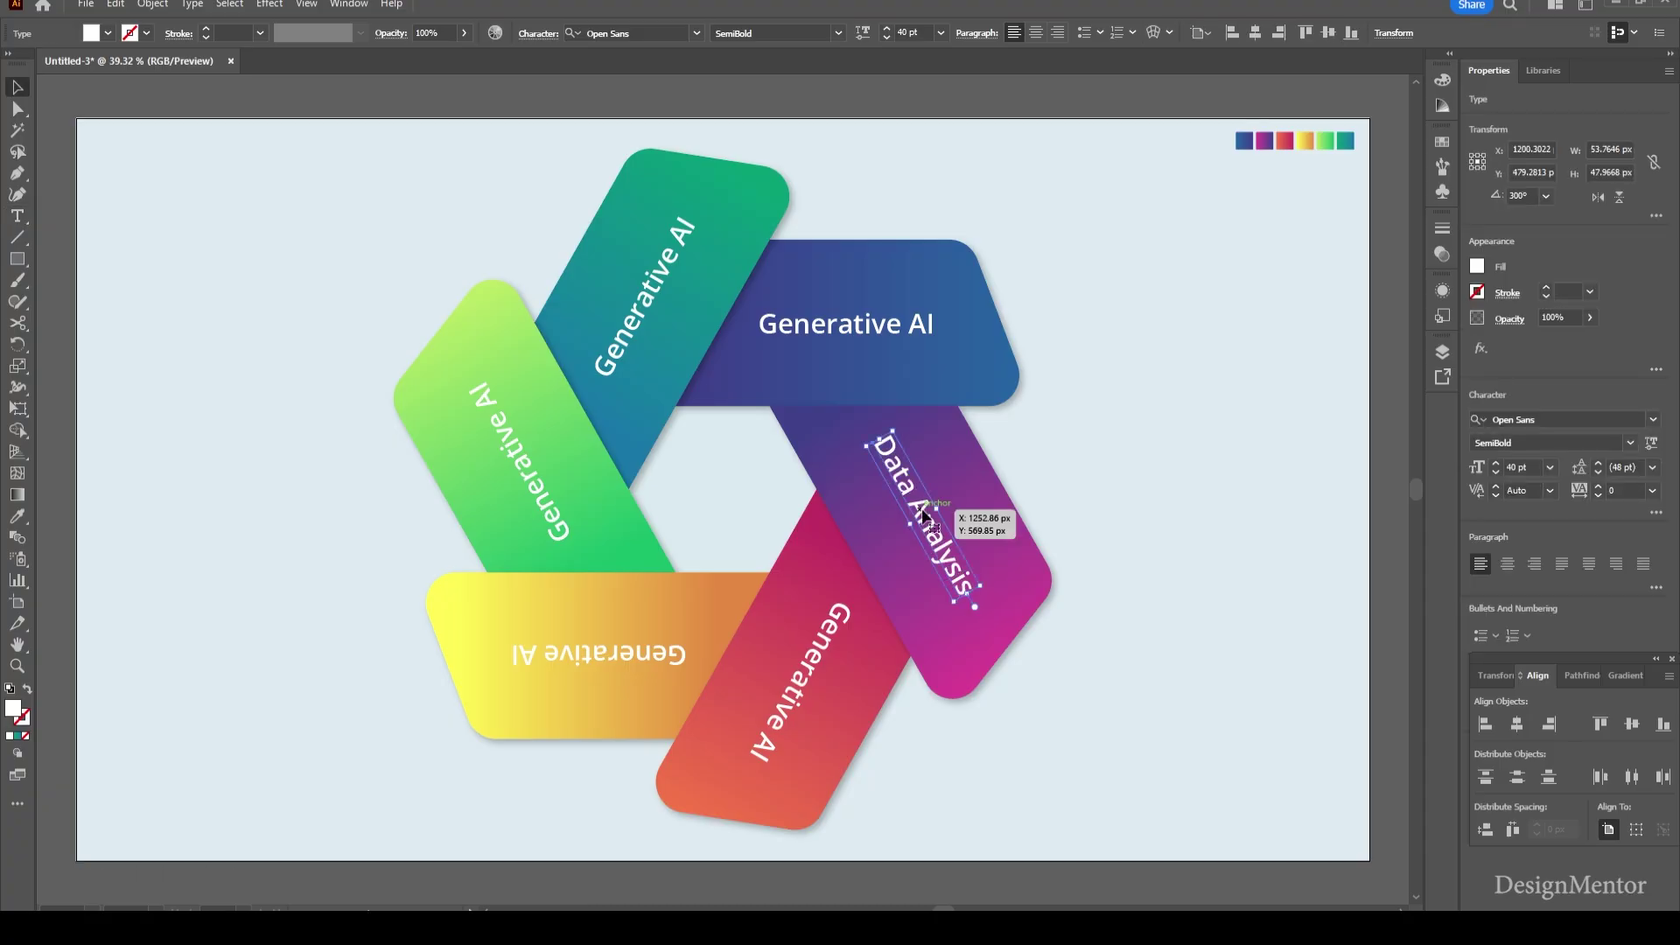
# Replace the red blade's label text with "Software Dev." and rotate the label about 180° in place so it reads upward
pyautogui.tripleClick(828, 641)
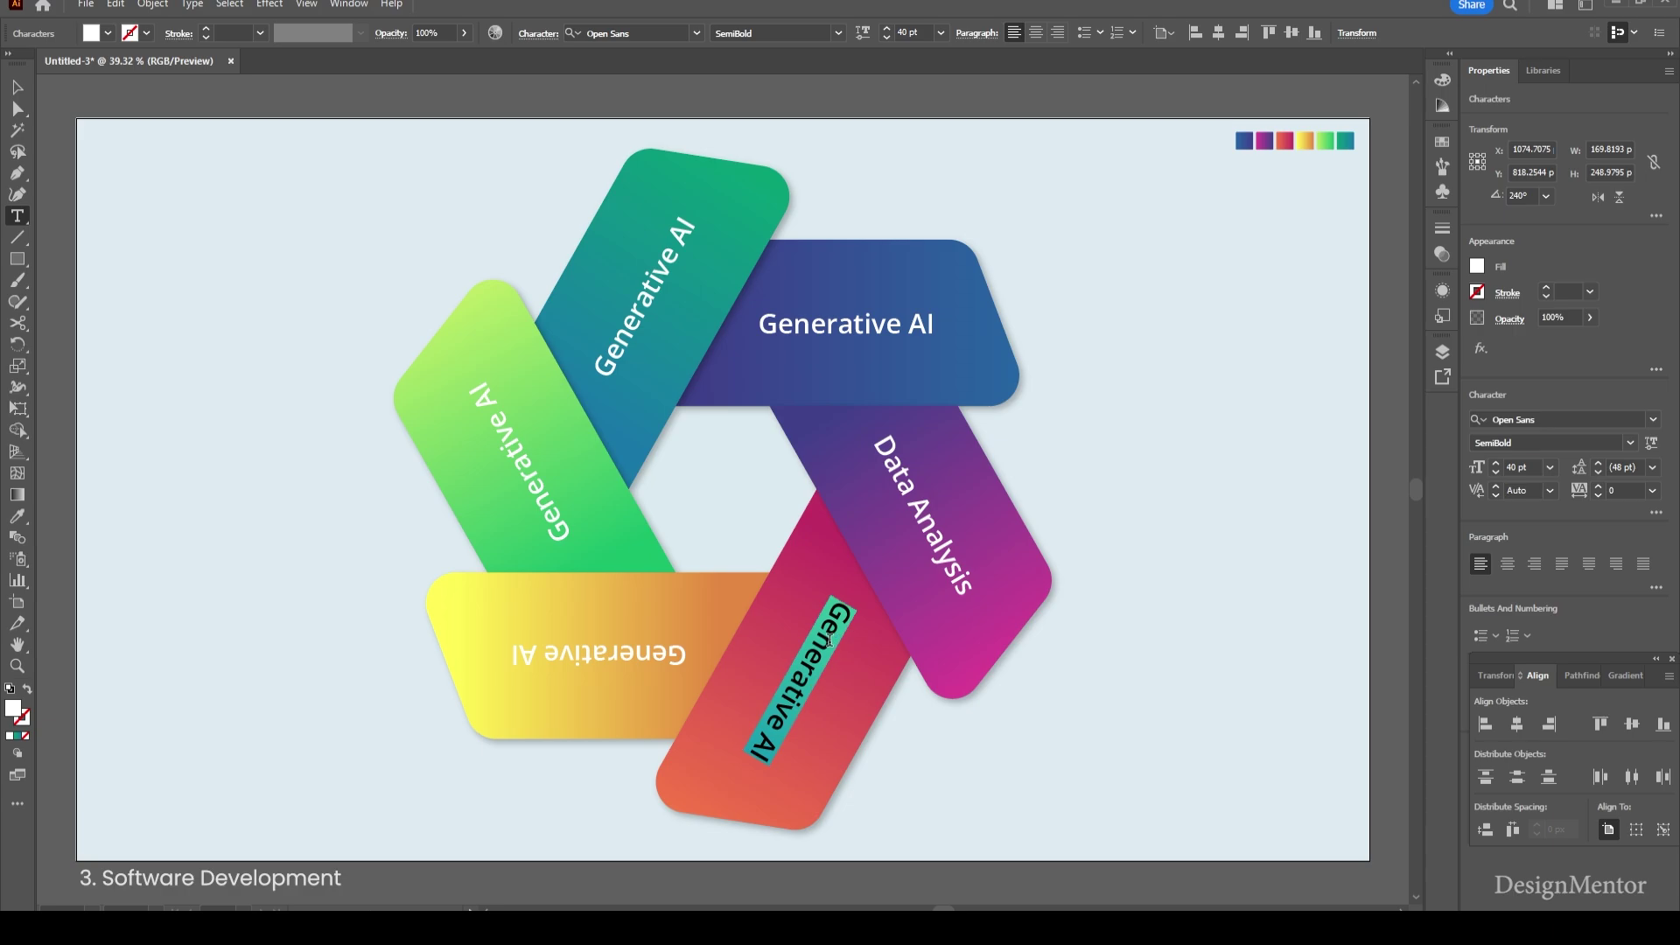
pyautogui.write('Software Dev.')
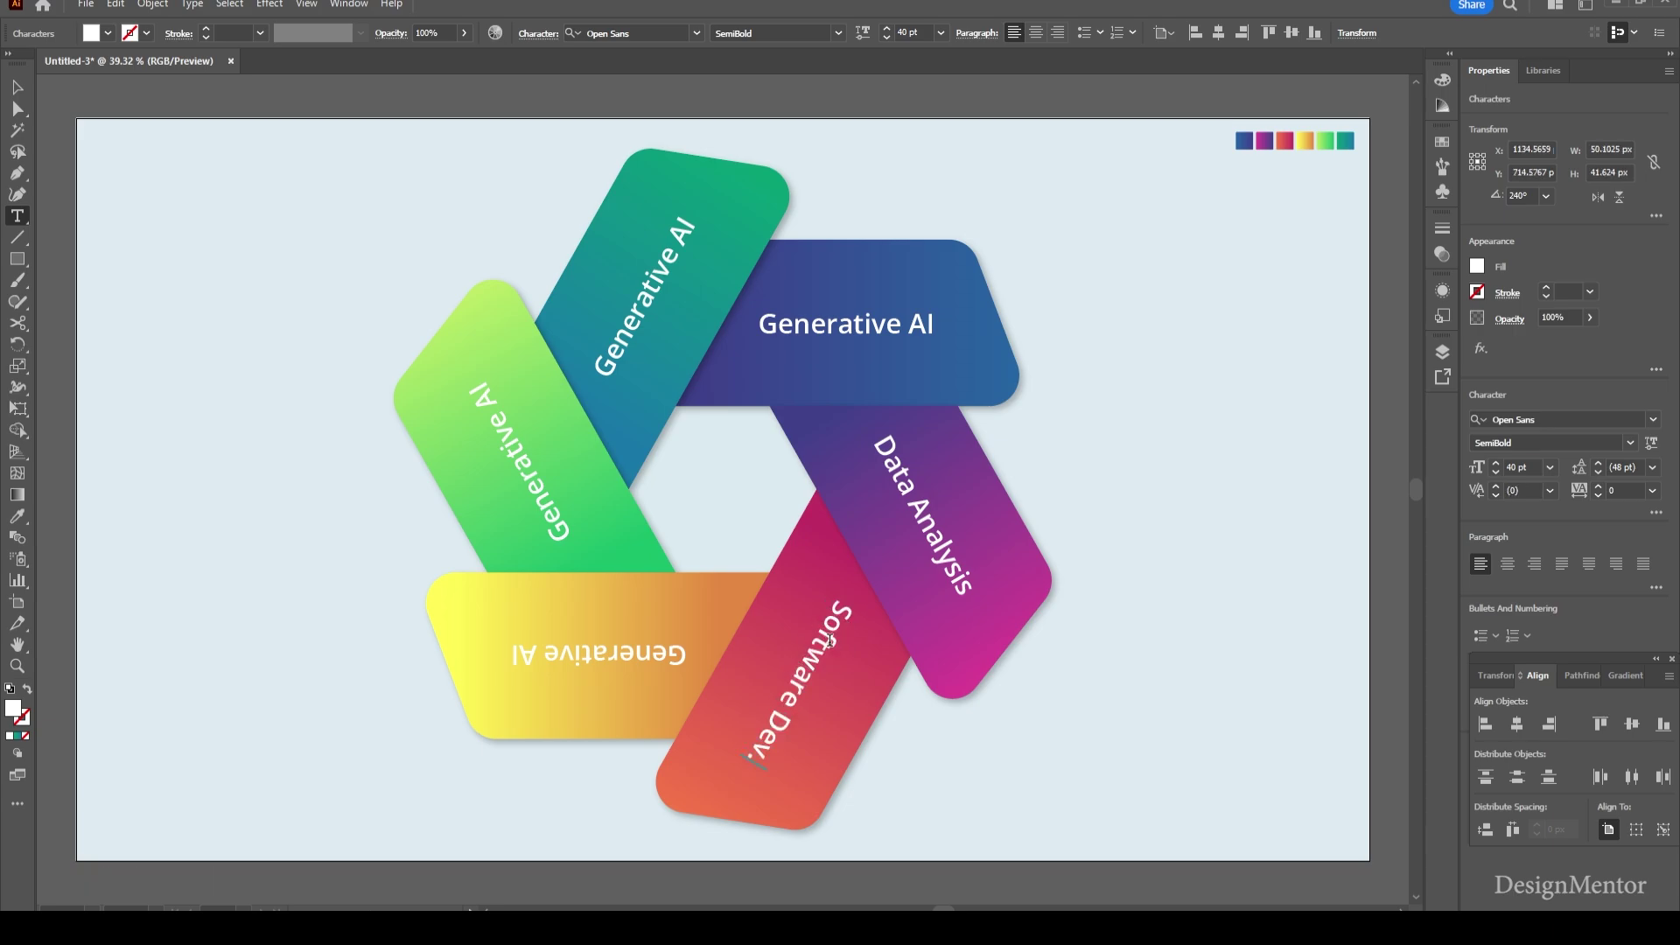
pyautogui.press('Escape')
pyautogui.press('e')
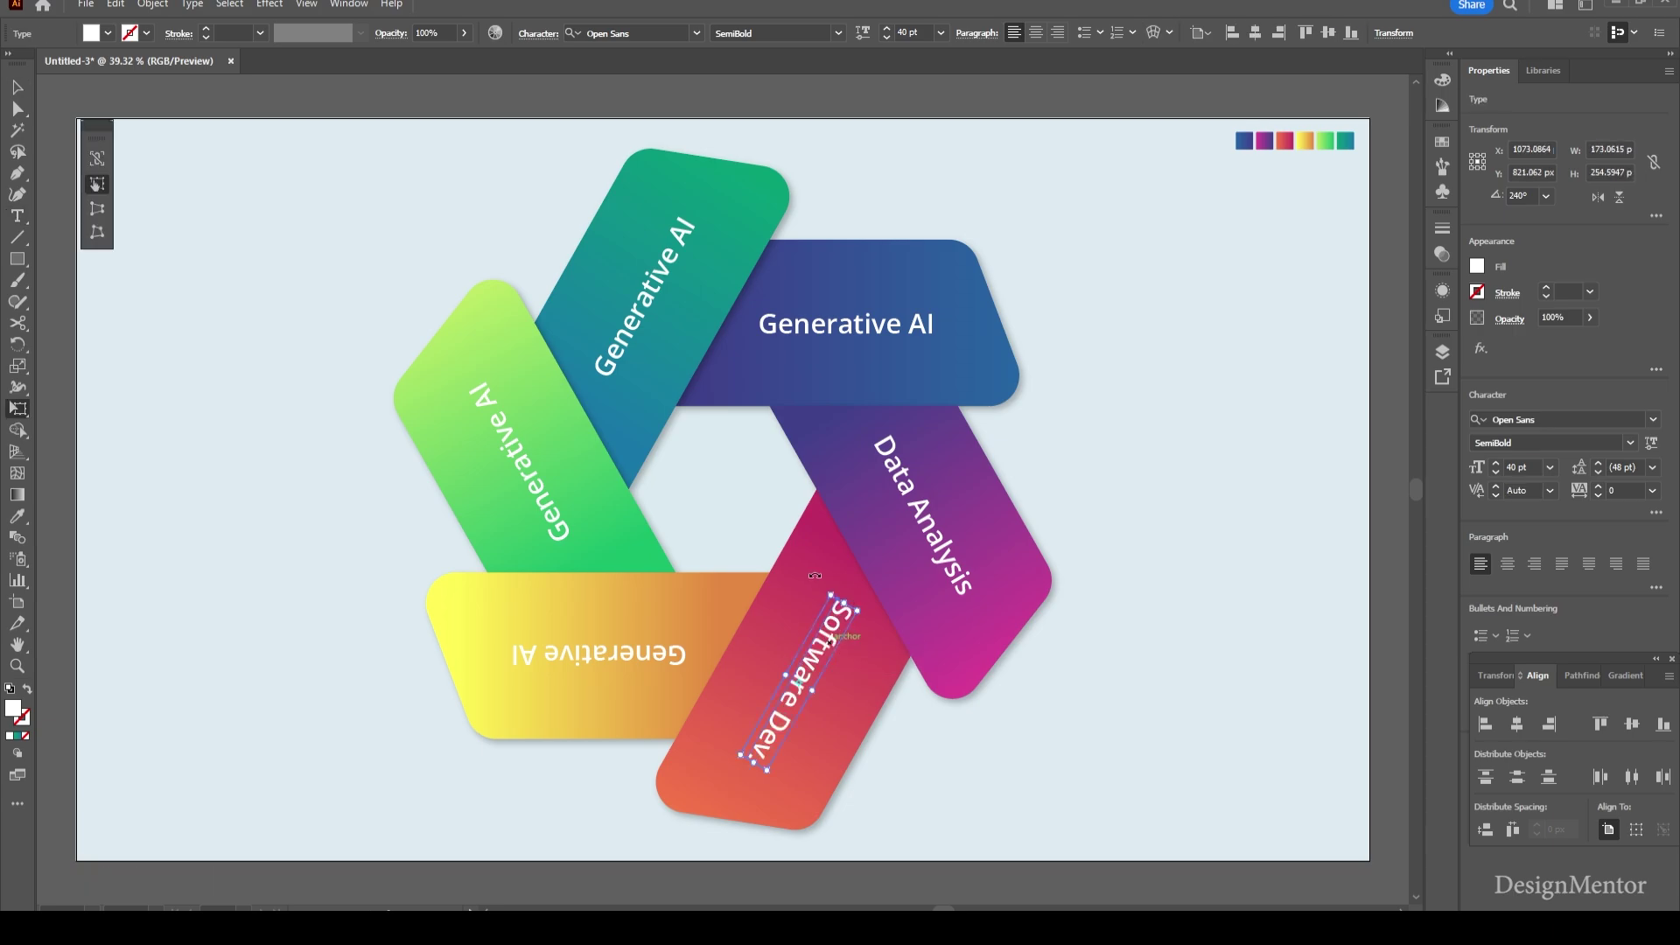
pyautogui.moveTo(818, 578); pyautogui.dragTo(777, 757)
pyautogui.click(923, 742)
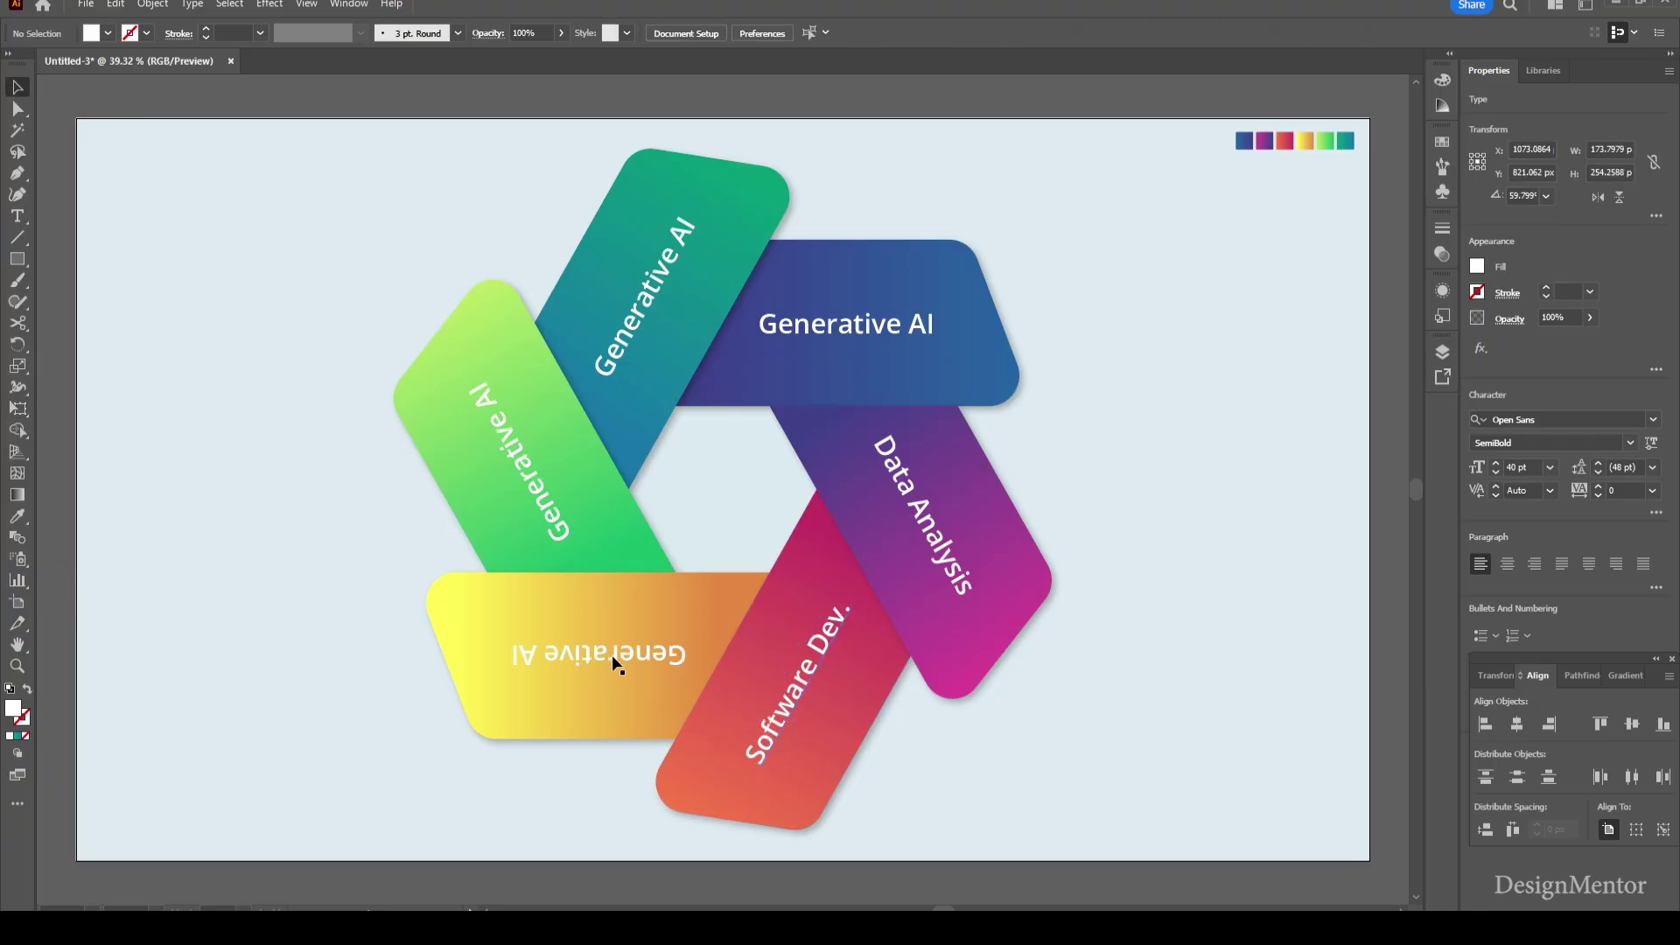
# Rotate the yellow blade's upside-down label 180° in place so it reads upright
pyautogui.click(611, 654)
pyautogui.moveTo(508, 625); pyautogui.dragTo(623, 662)
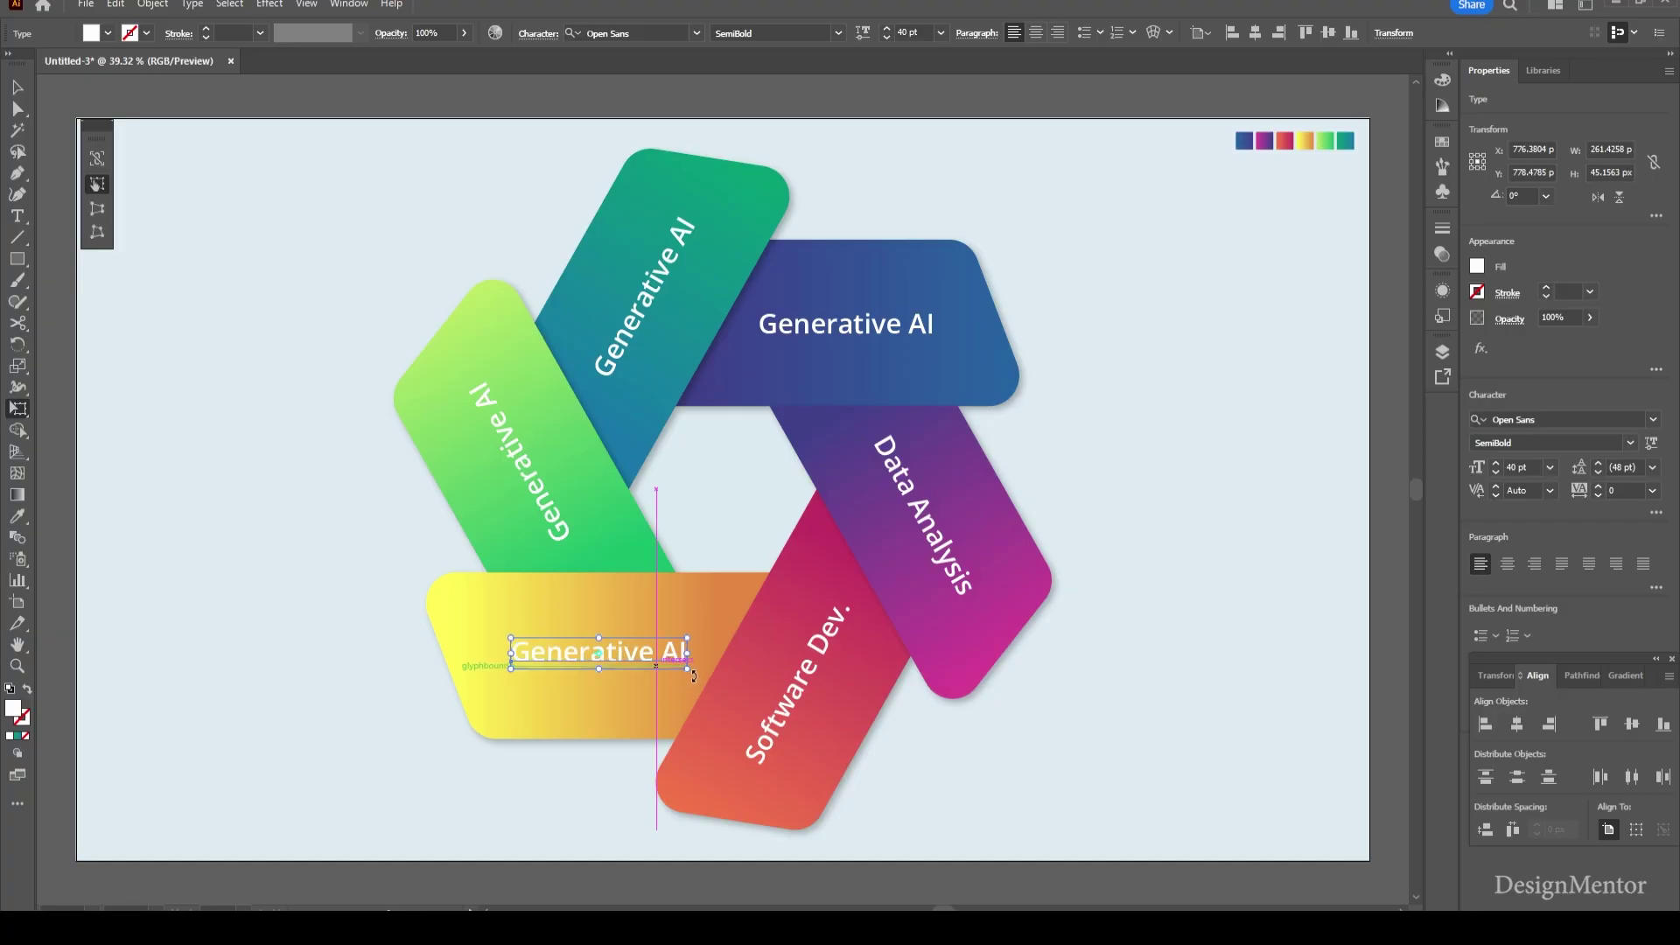
pyautogui.click(701, 634)
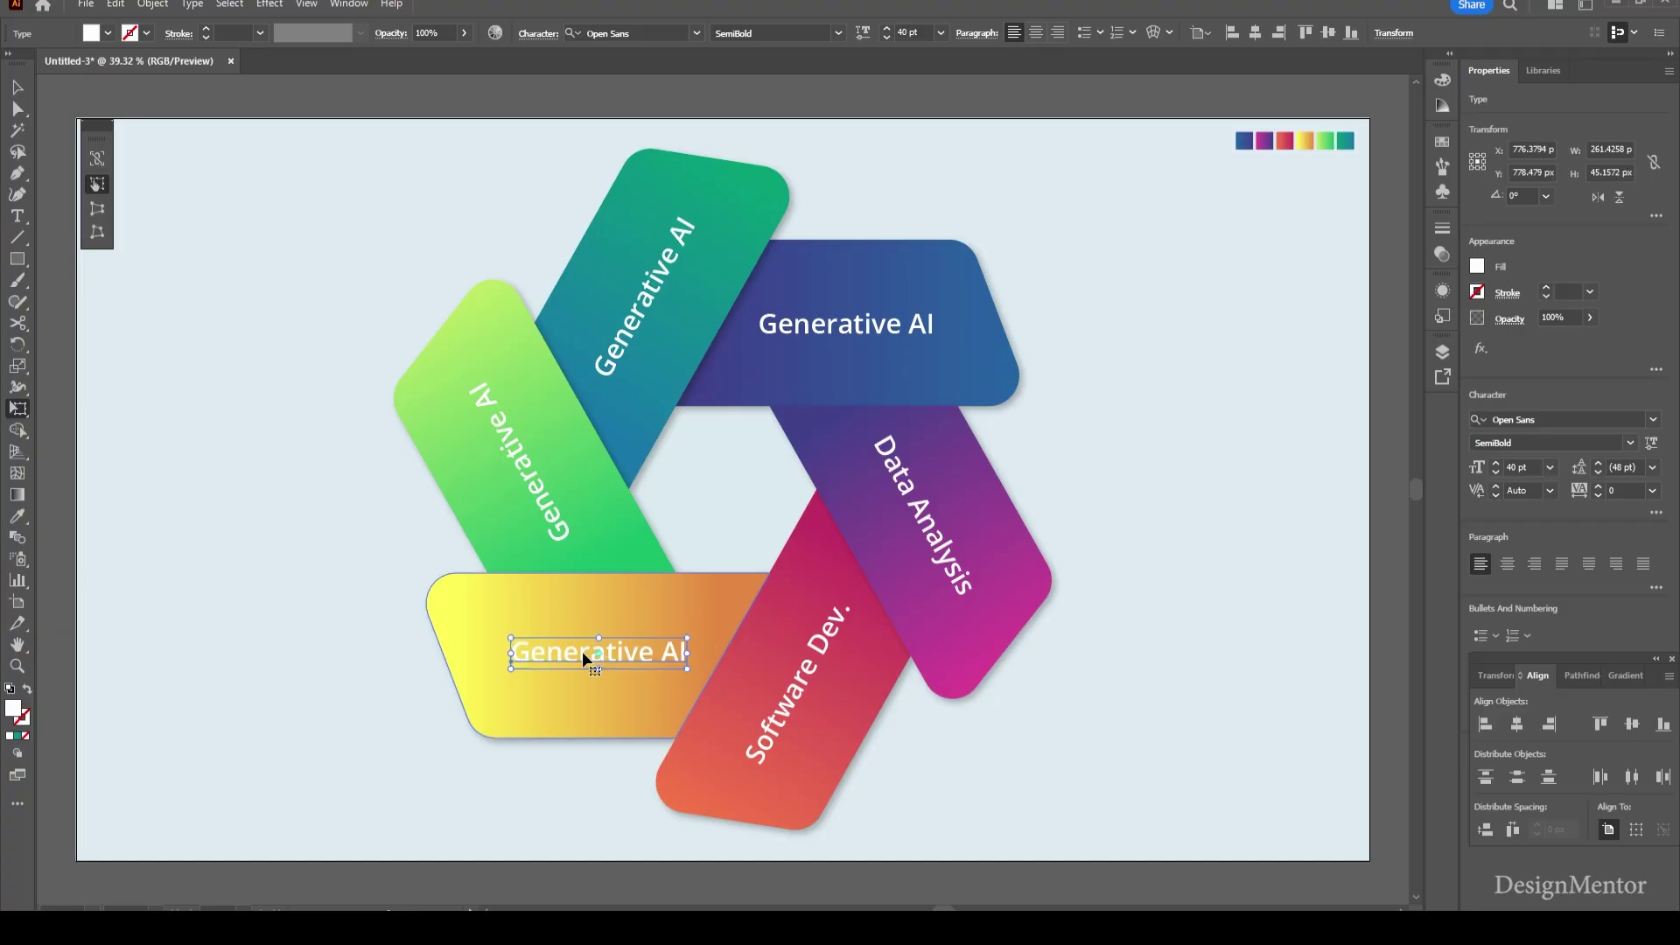
pyautogui.press('v')
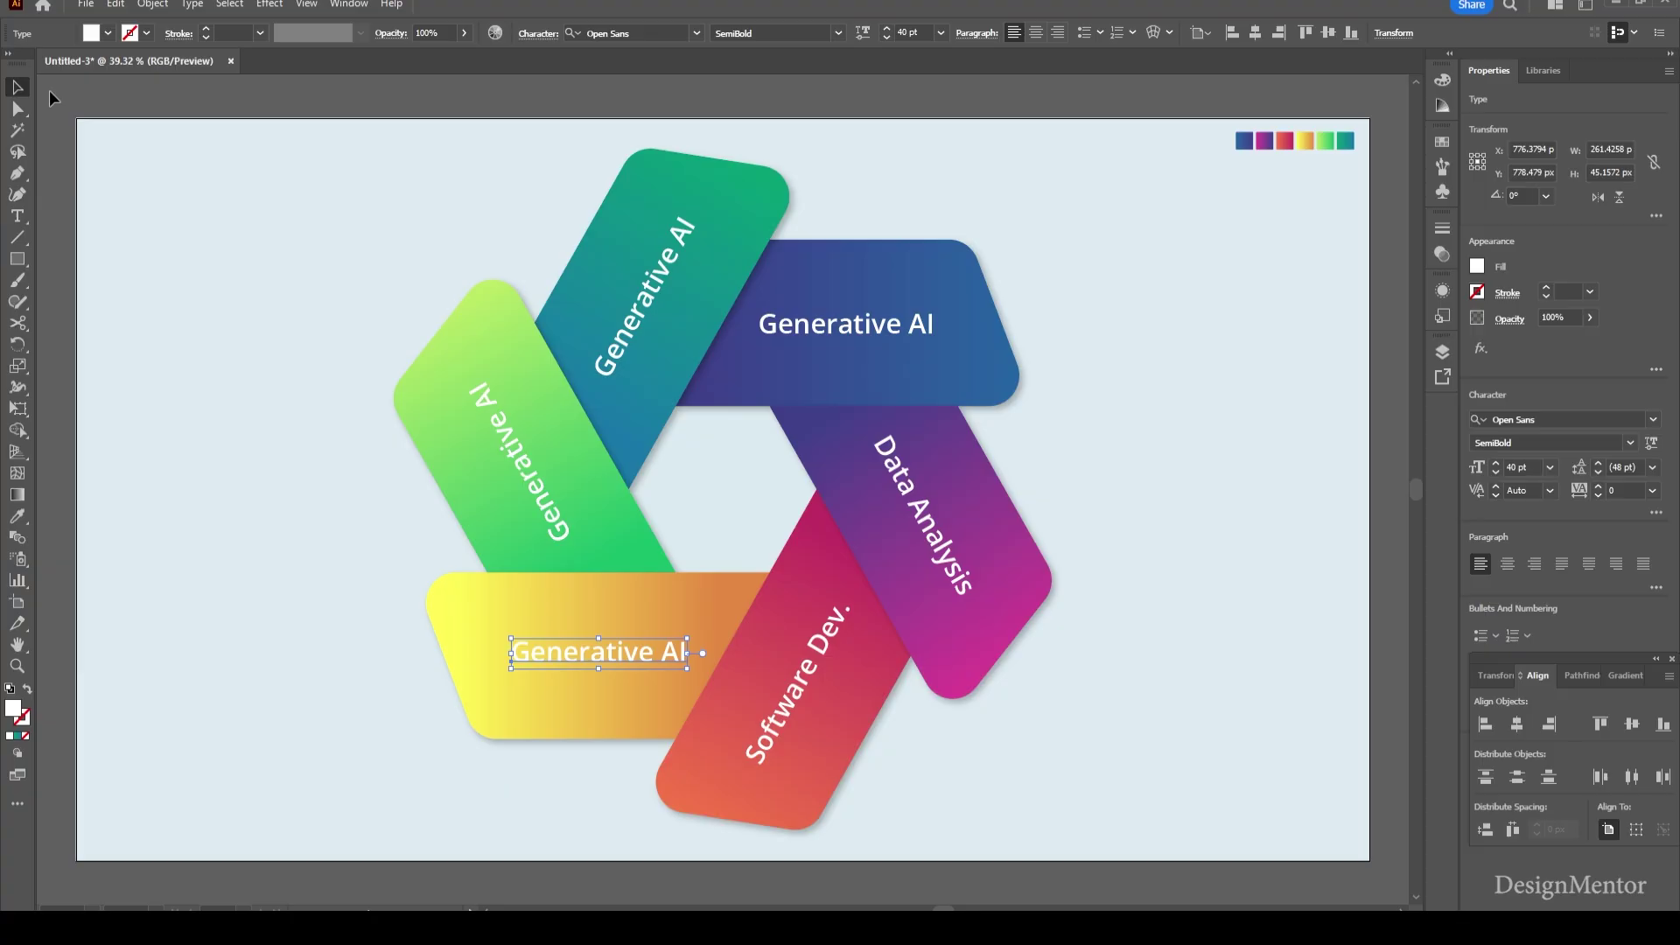